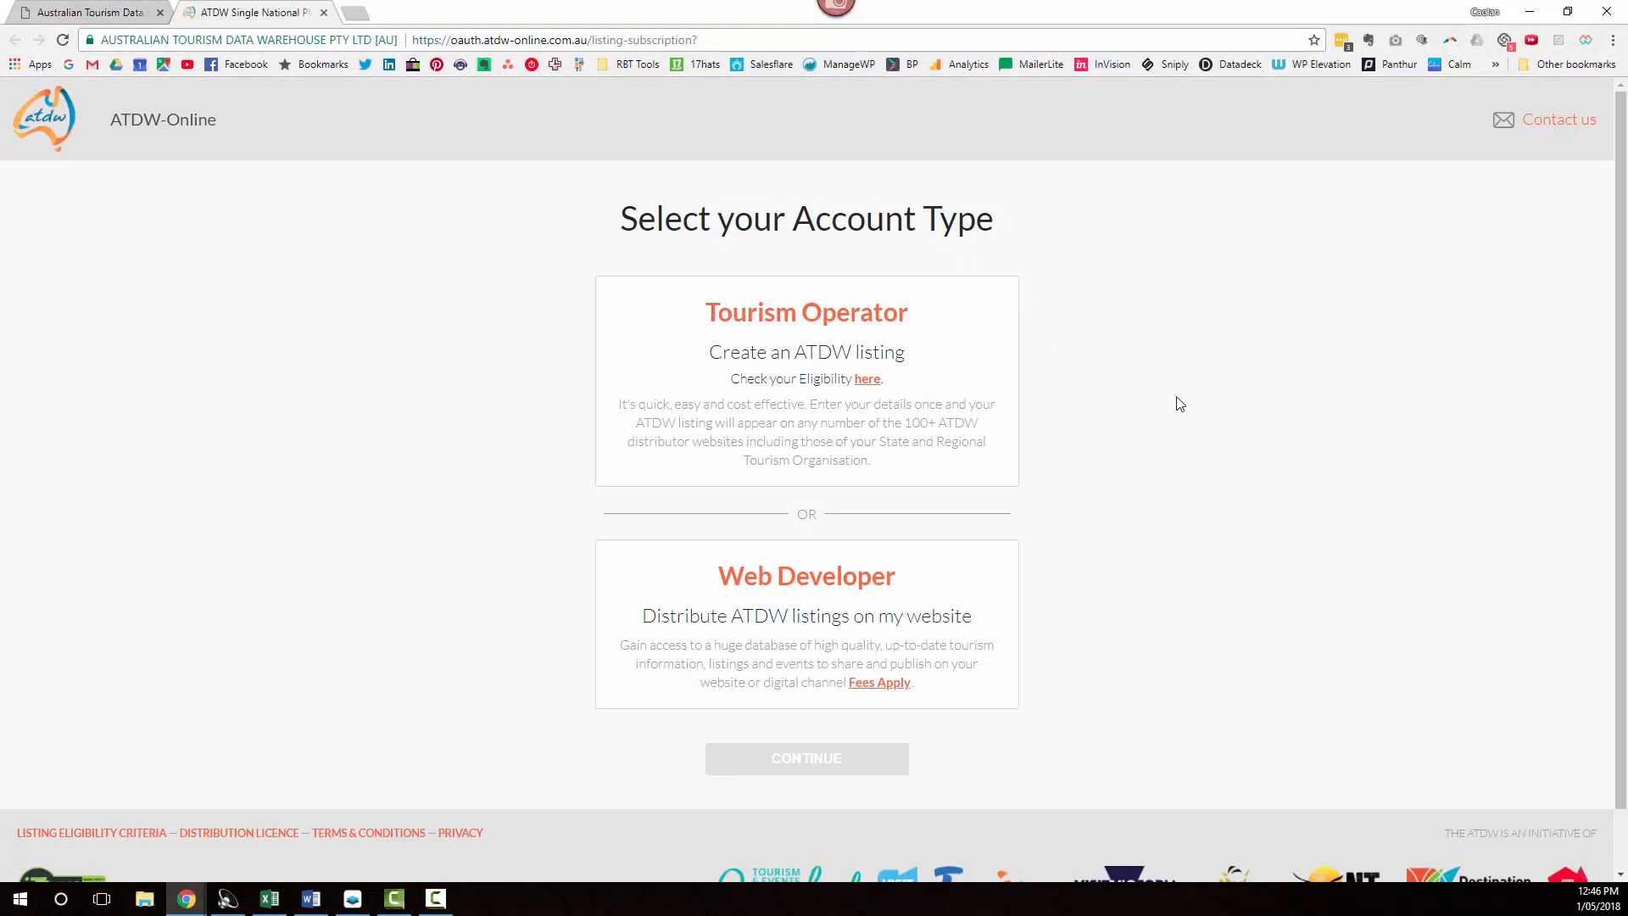
pyautogui.scroll(-1, 1177, 403)
pyautogui.scroll(1, 1177, 403)
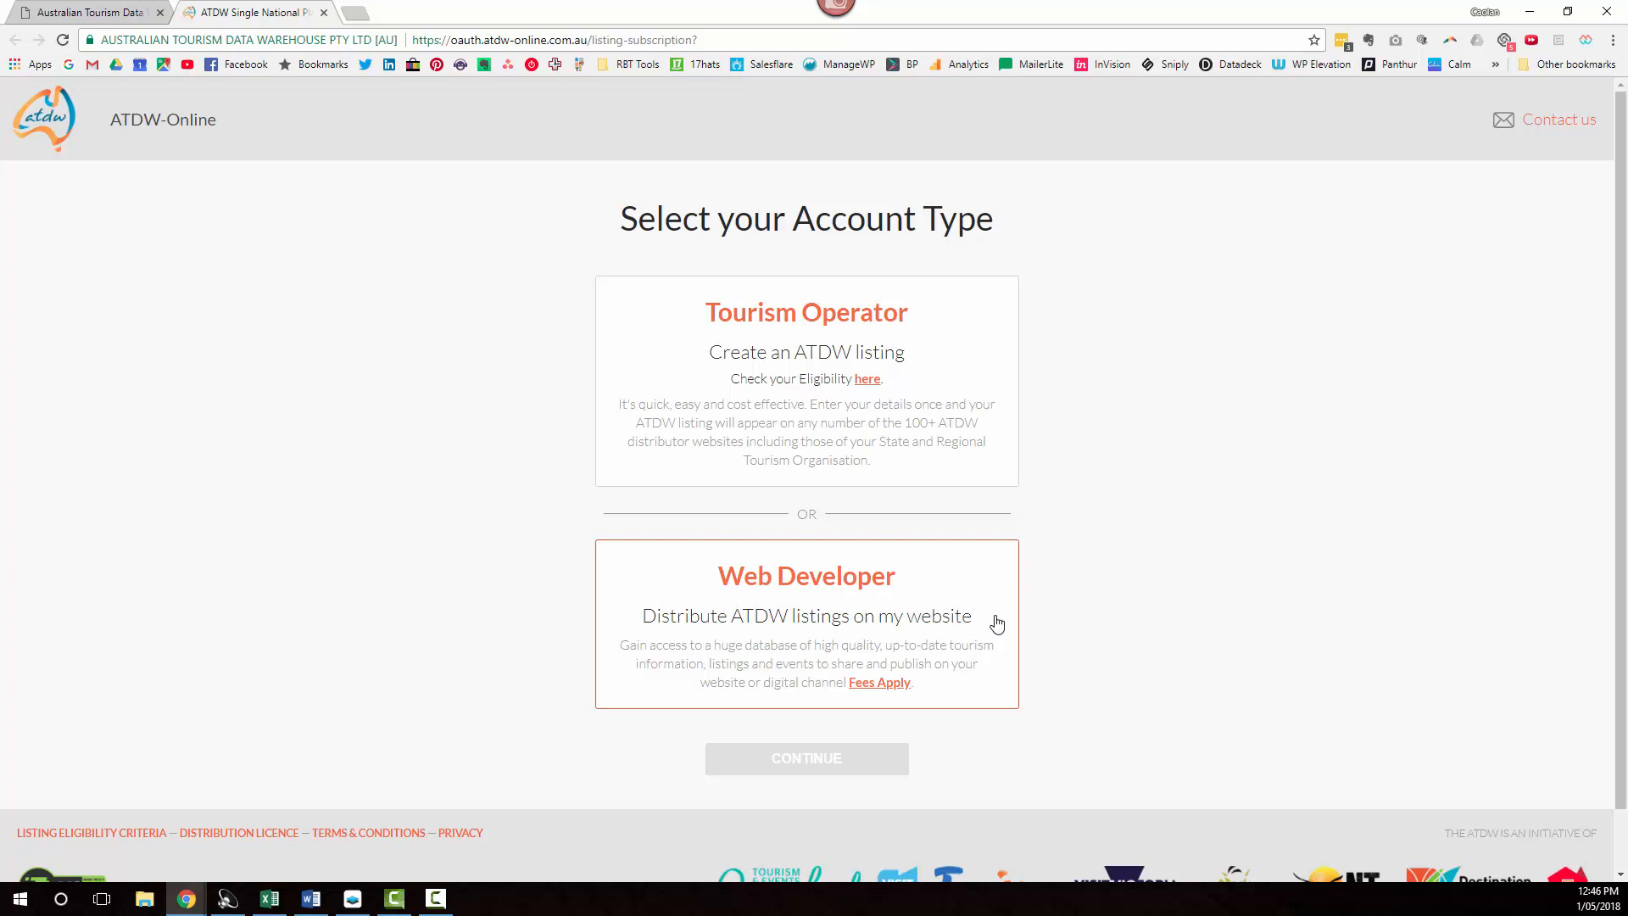
pyautogui.click(955, 363)
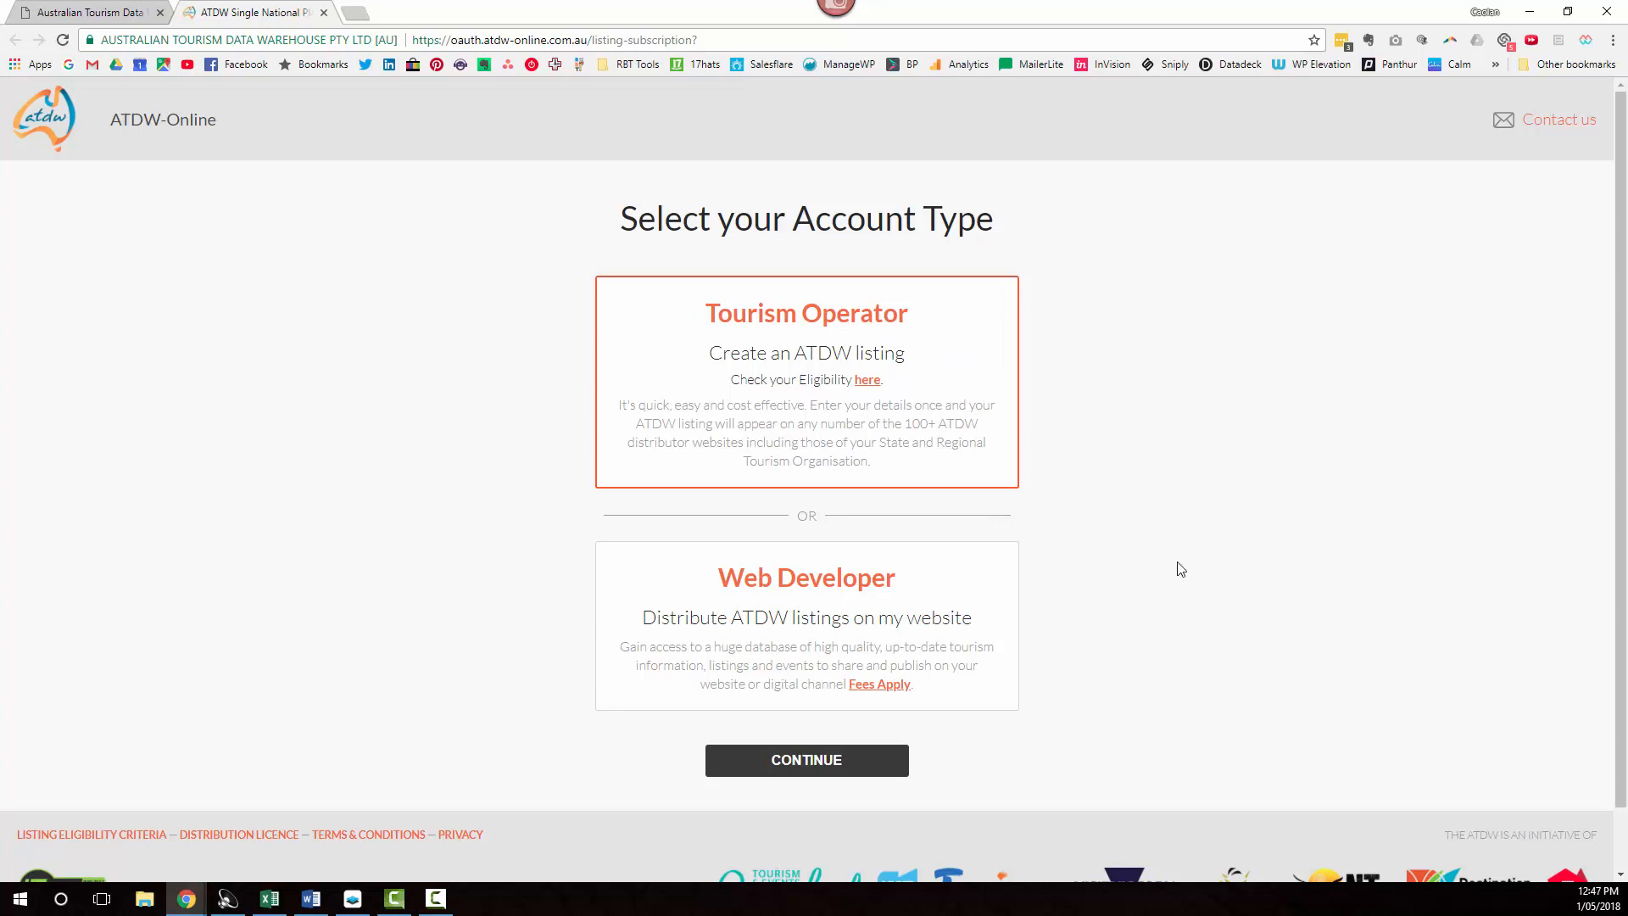
pyautogui.scroll(-1, 1177, 567)
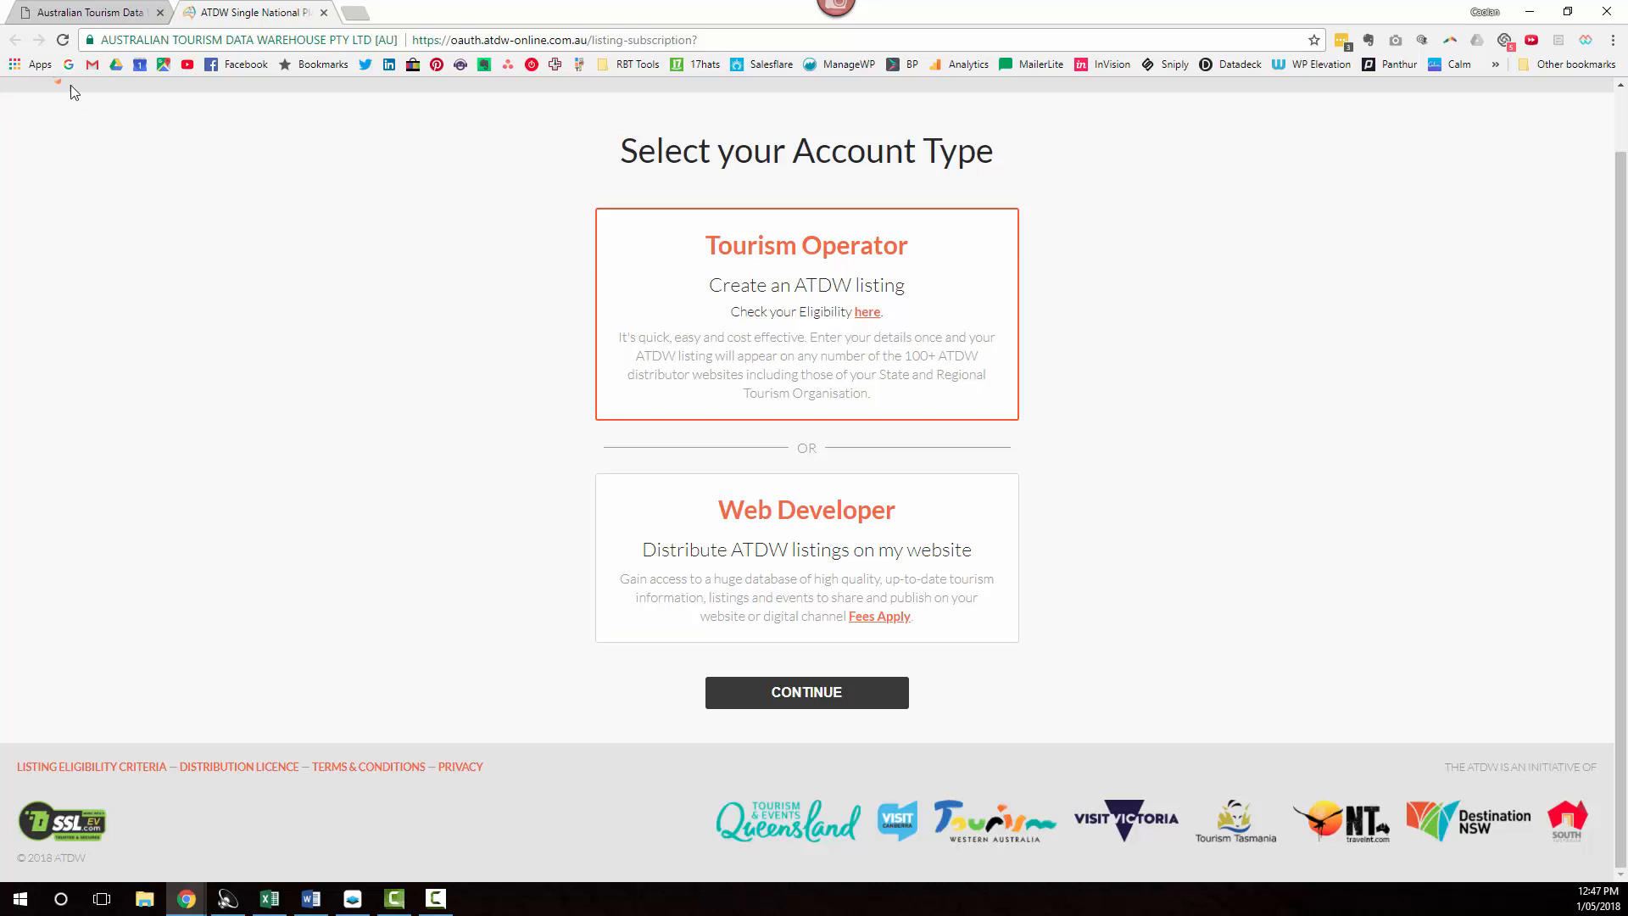
pyautogui.click(324, 13)
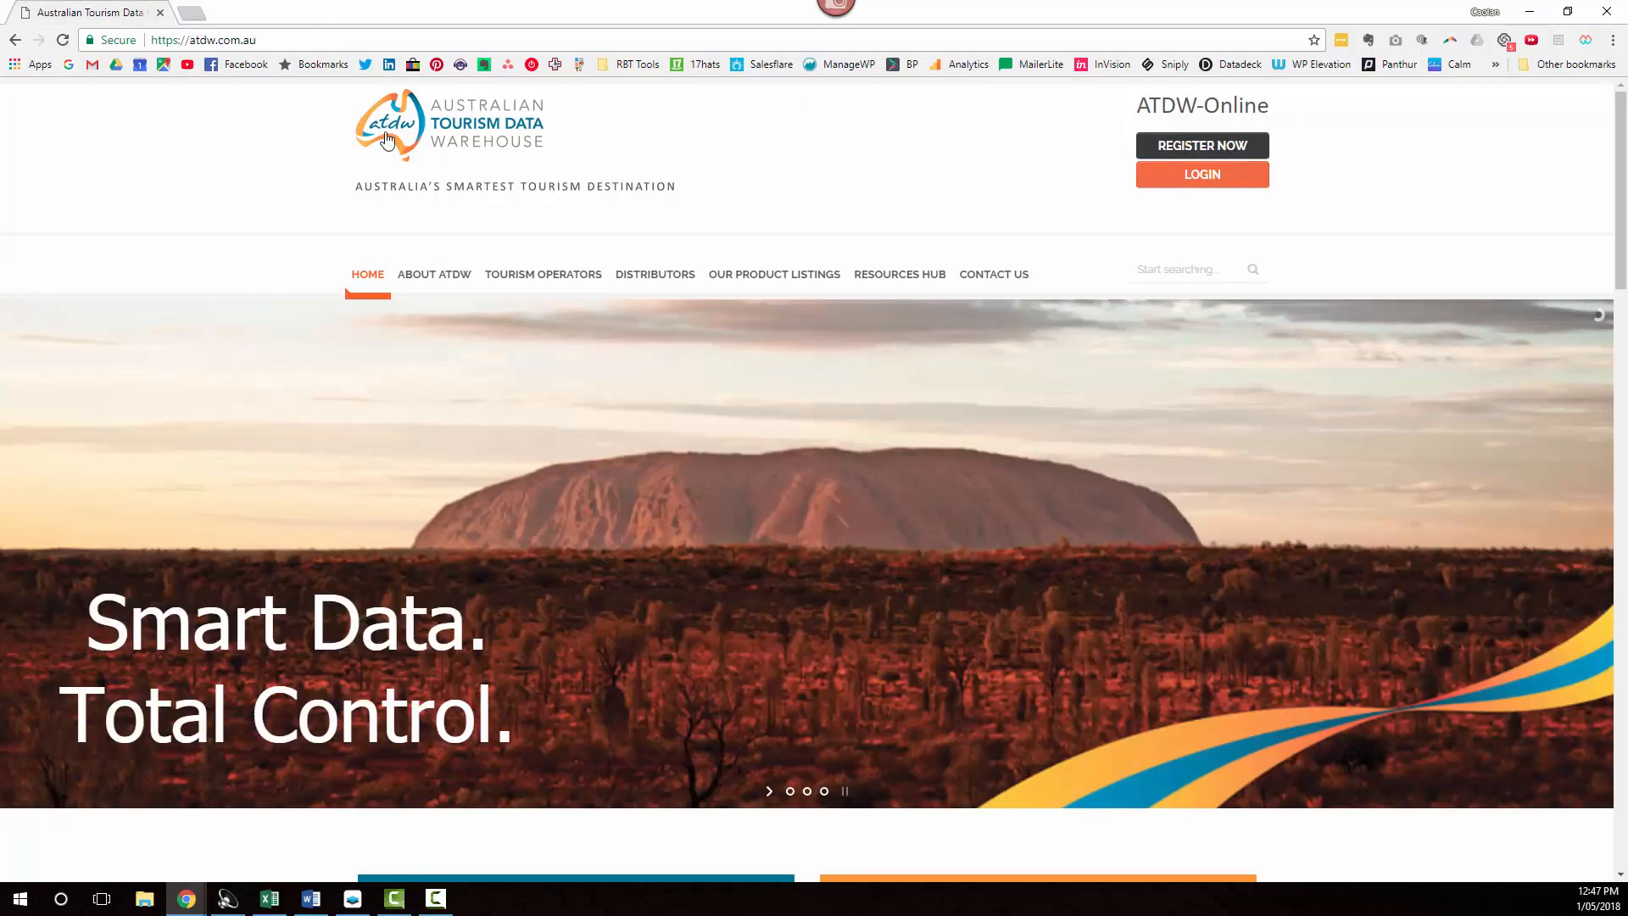
# Log in to ATDW-Online with the prefilled account credentials.
pyautogui.click(1206, 182)
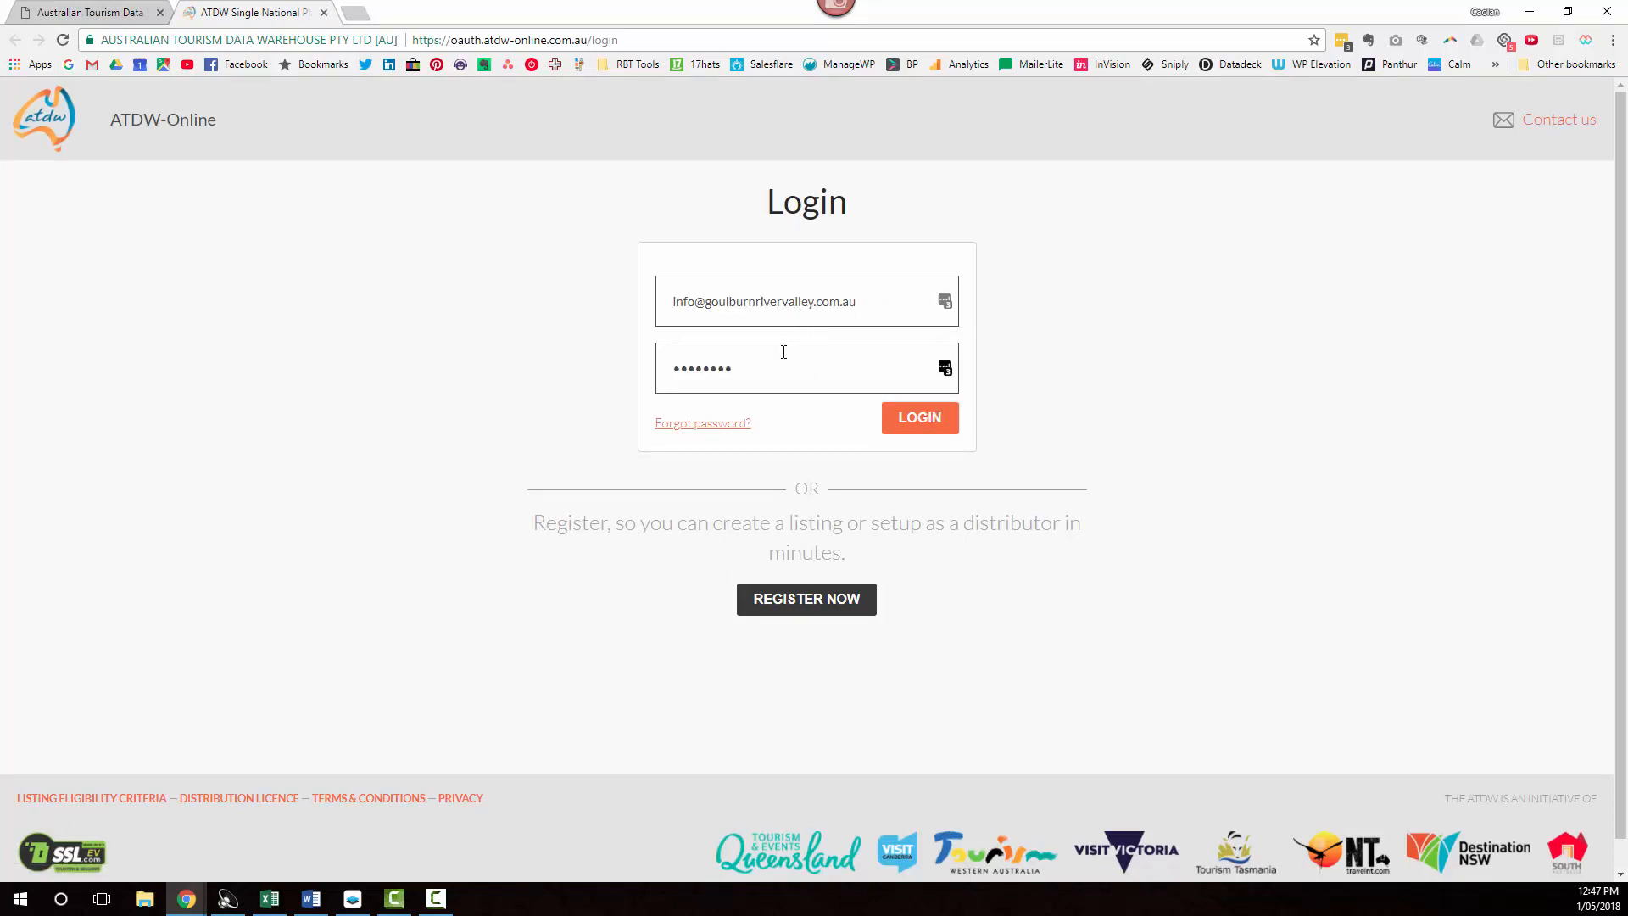
pyautogui.click(911, 427)
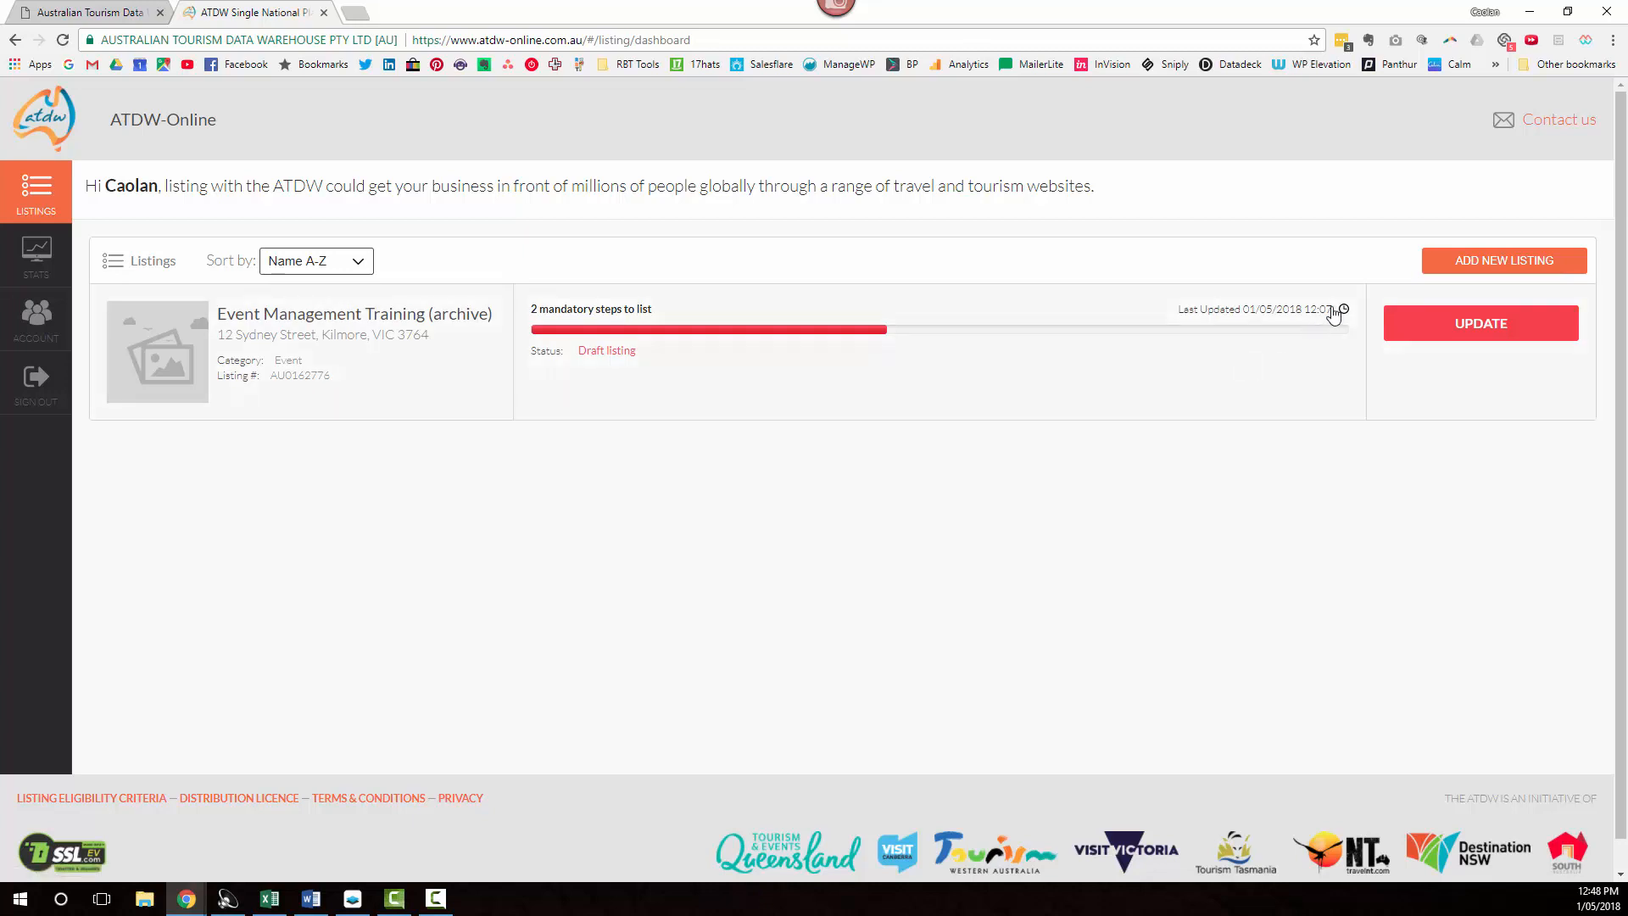
# Add a new listing and choose Event as its category.
pyautogui.click(1453, 274)
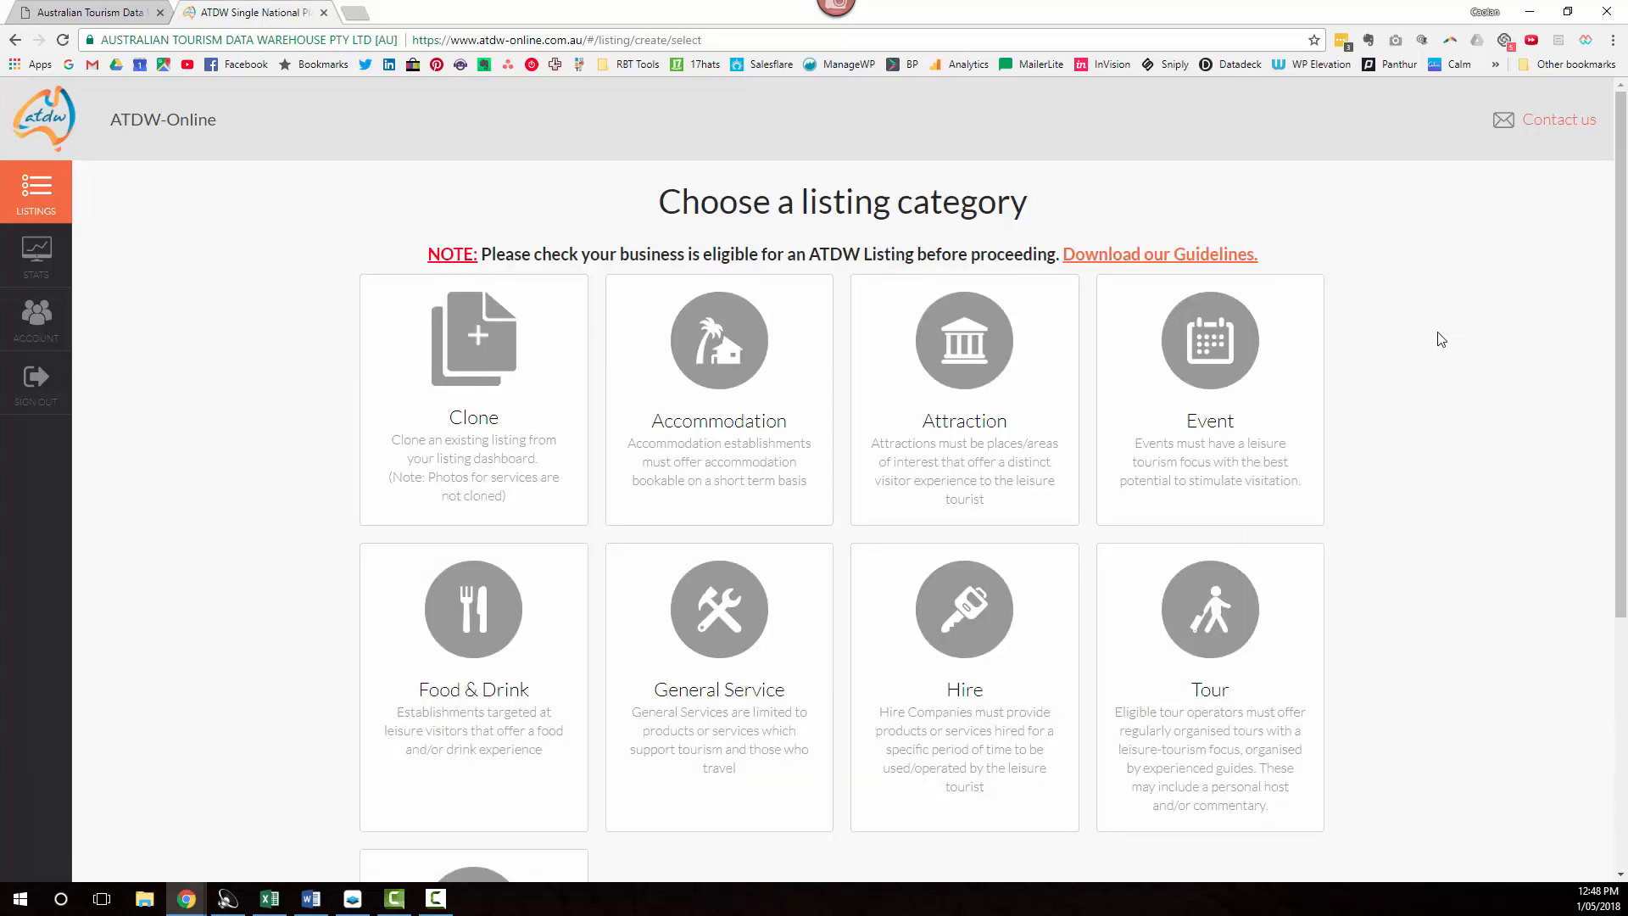
pyautogui.scroll(-1, 1381, 407)
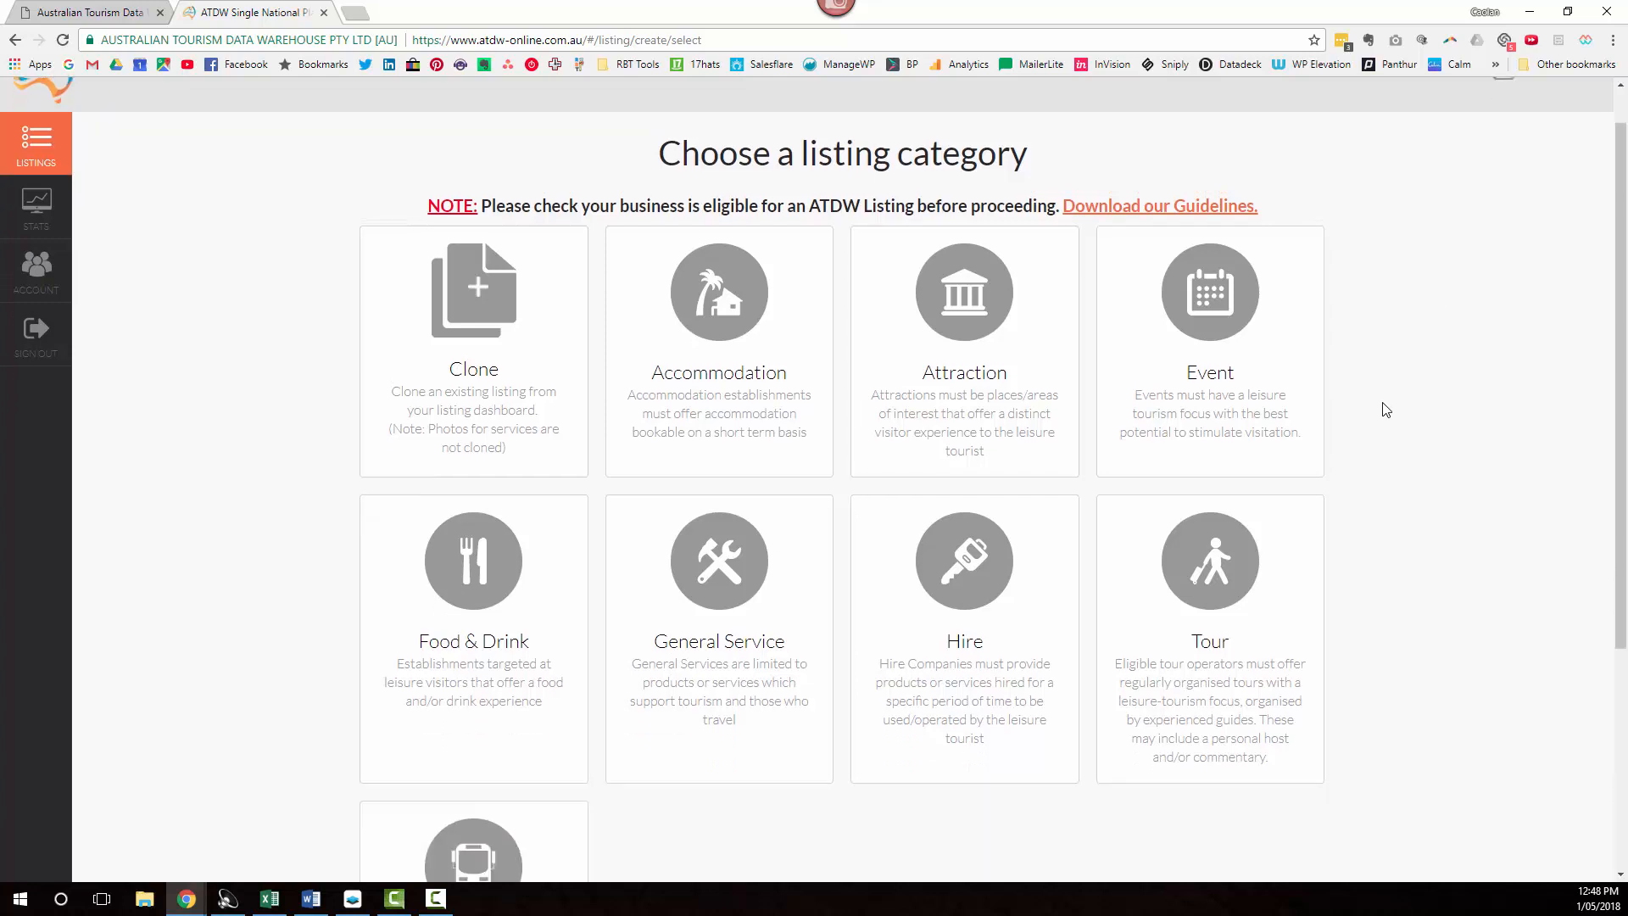
pyautogui.scroll(1, 1386, 410)
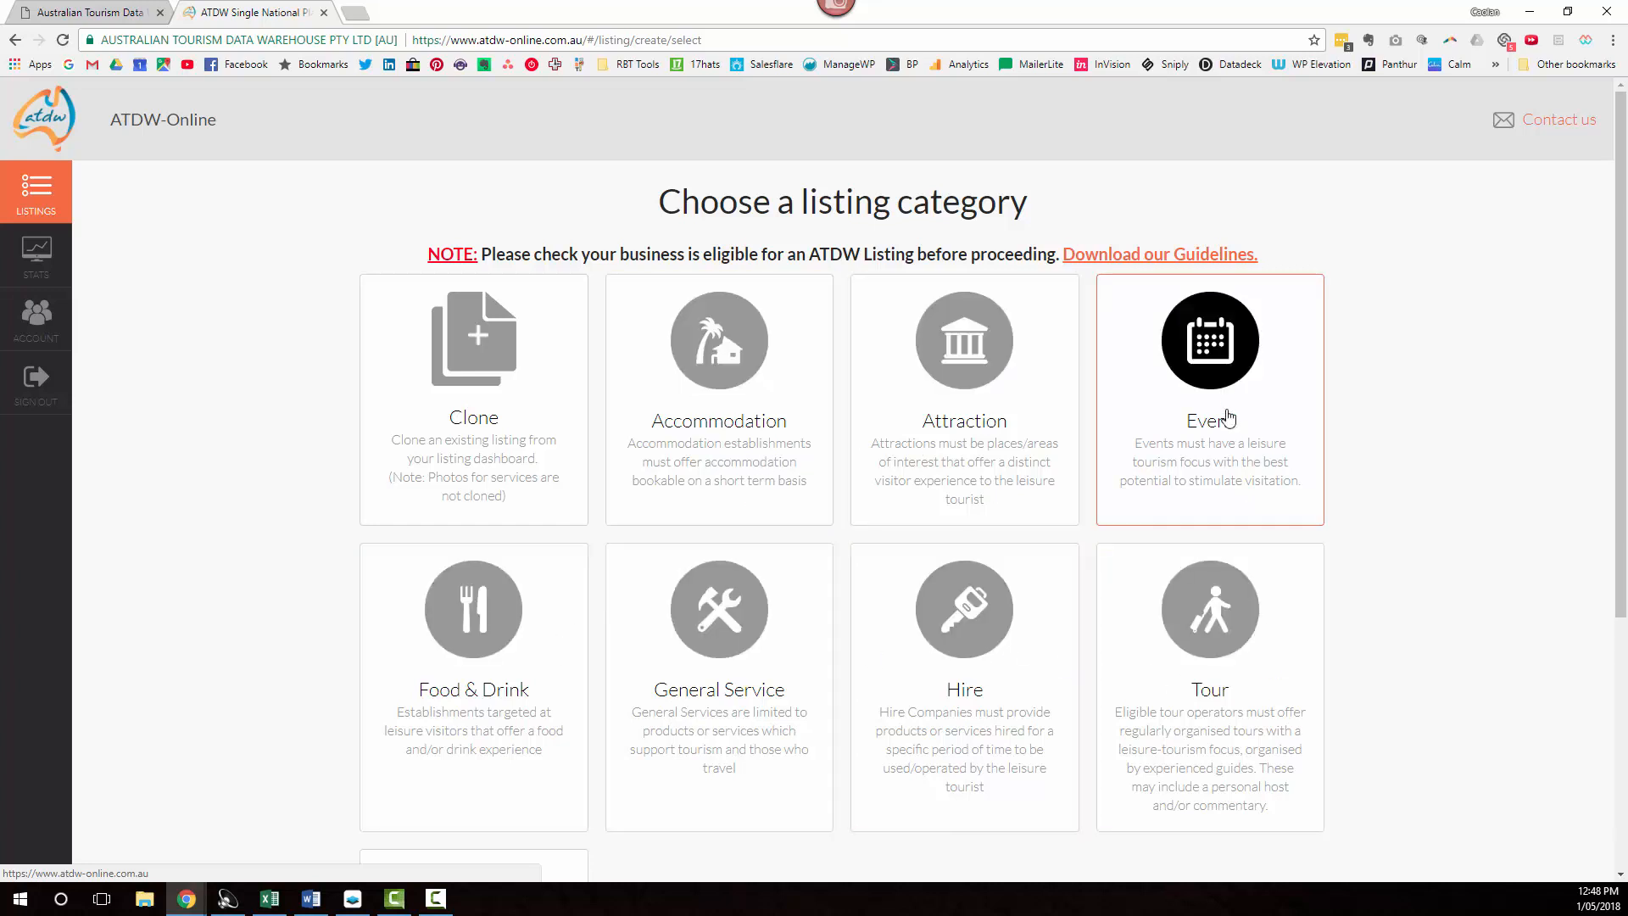
pyautogui.click(1275, 370)
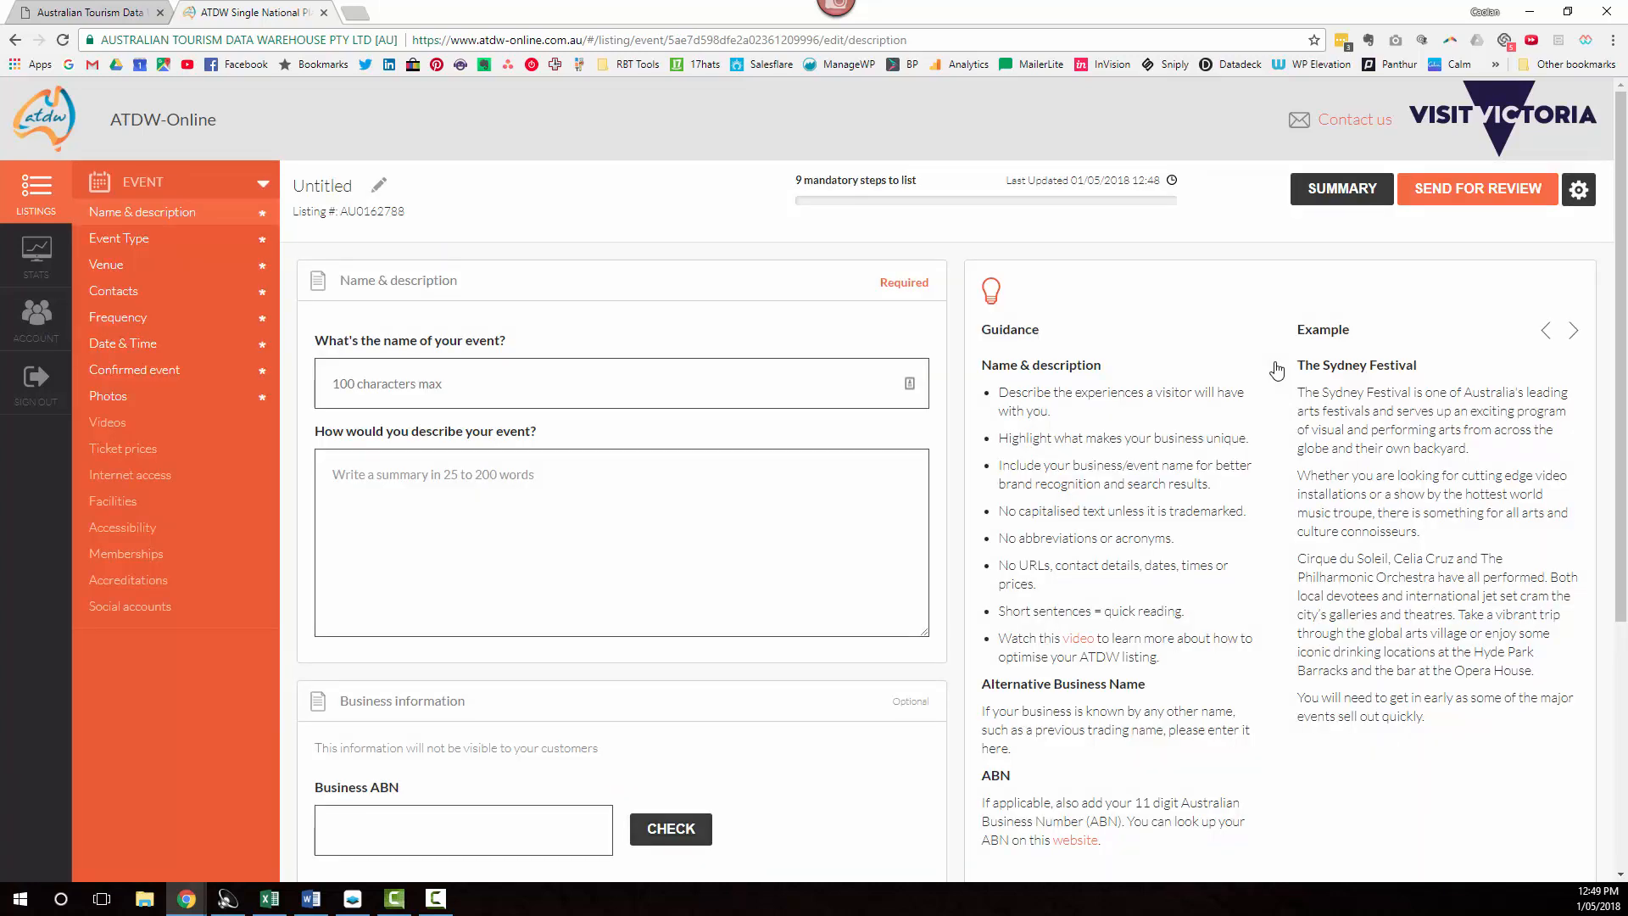
# Examine the mandatory-steps progress indicator and the fields in the name, description and business information sections.
pyautogui.moveTo(791, 188); pyautogui.dragTo(897, 190)
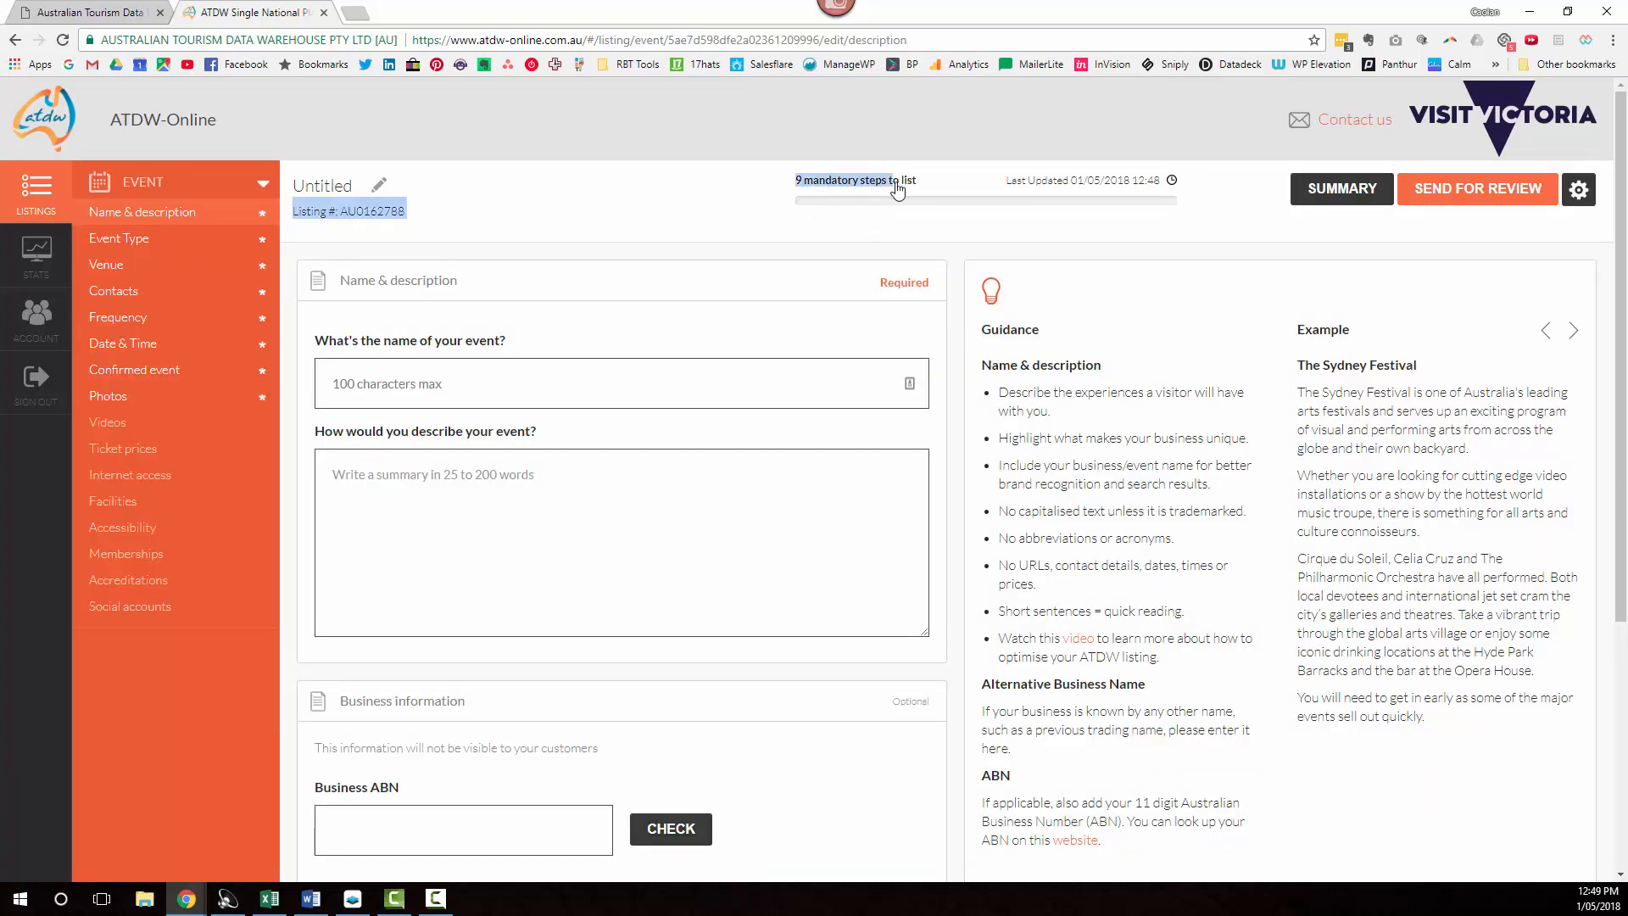
pyautogui.click(768, 194)
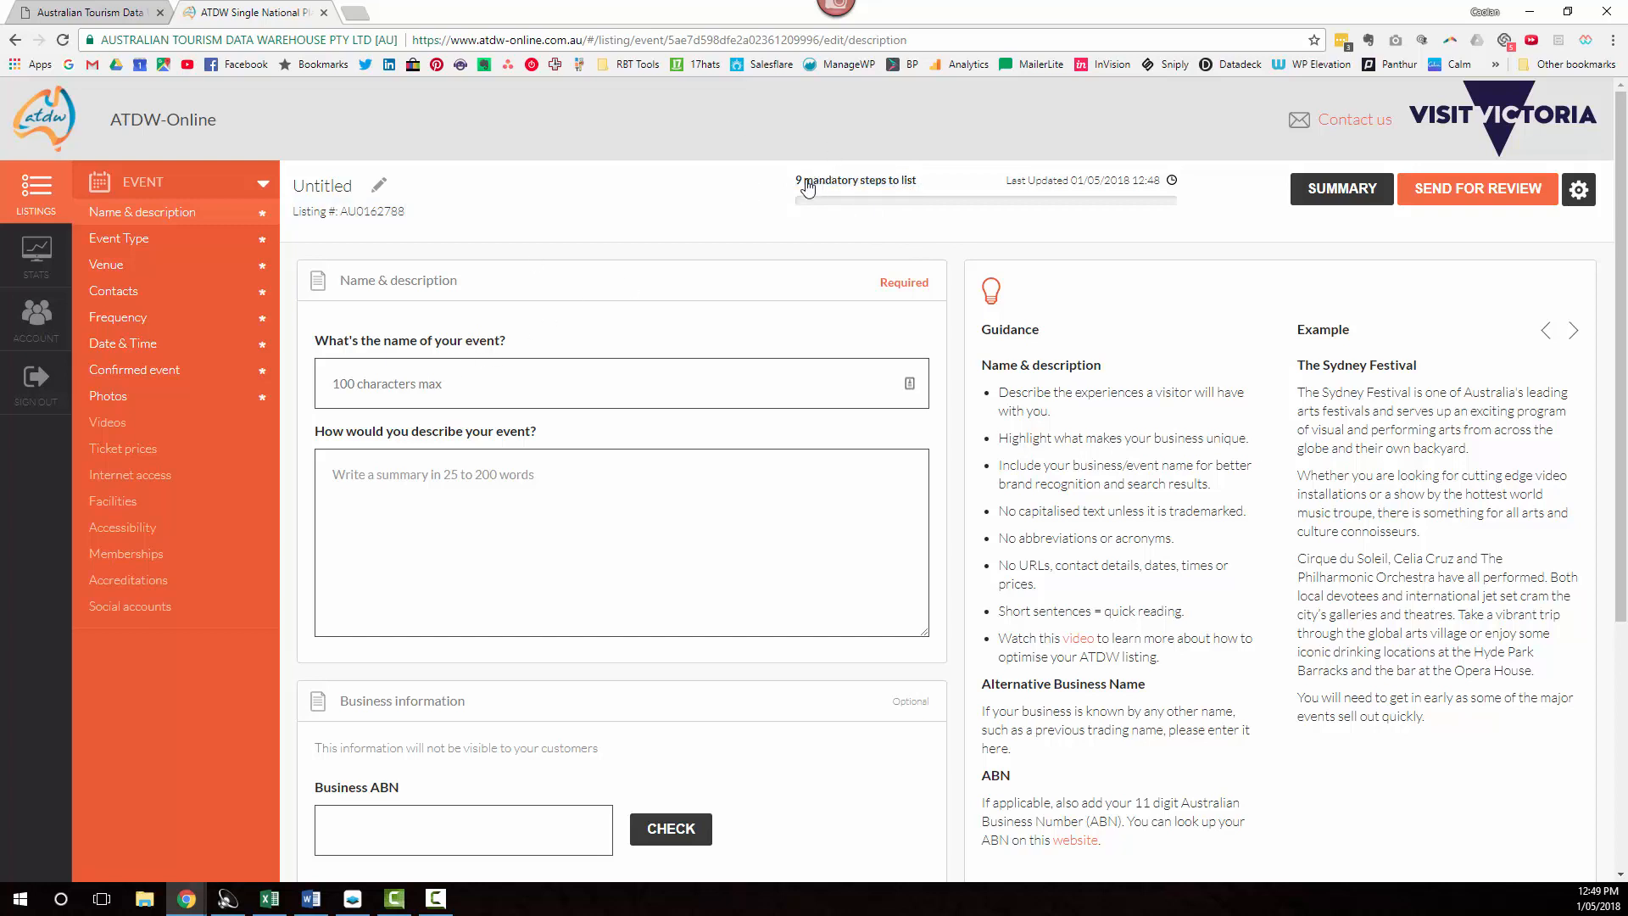
pyautogui.scroll(-1, 808, 188)
pyautogui.scroll(1, 808, 189)
pyautogui.scroll(-1, 720, 310)
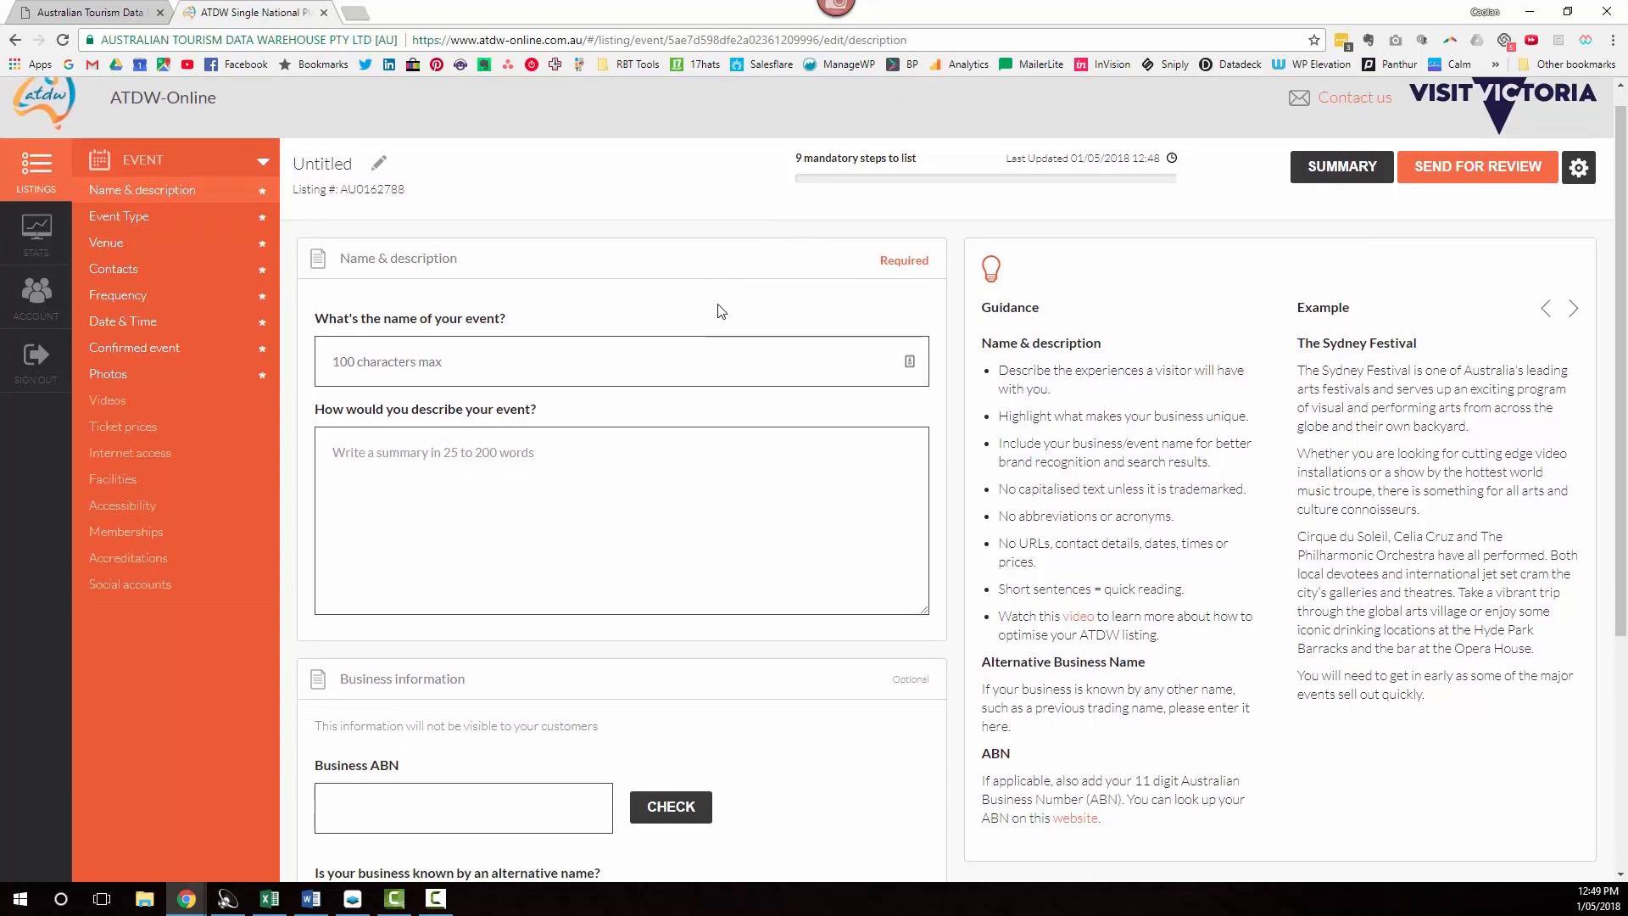
pyautogui.scroll(-2, 685, 346)
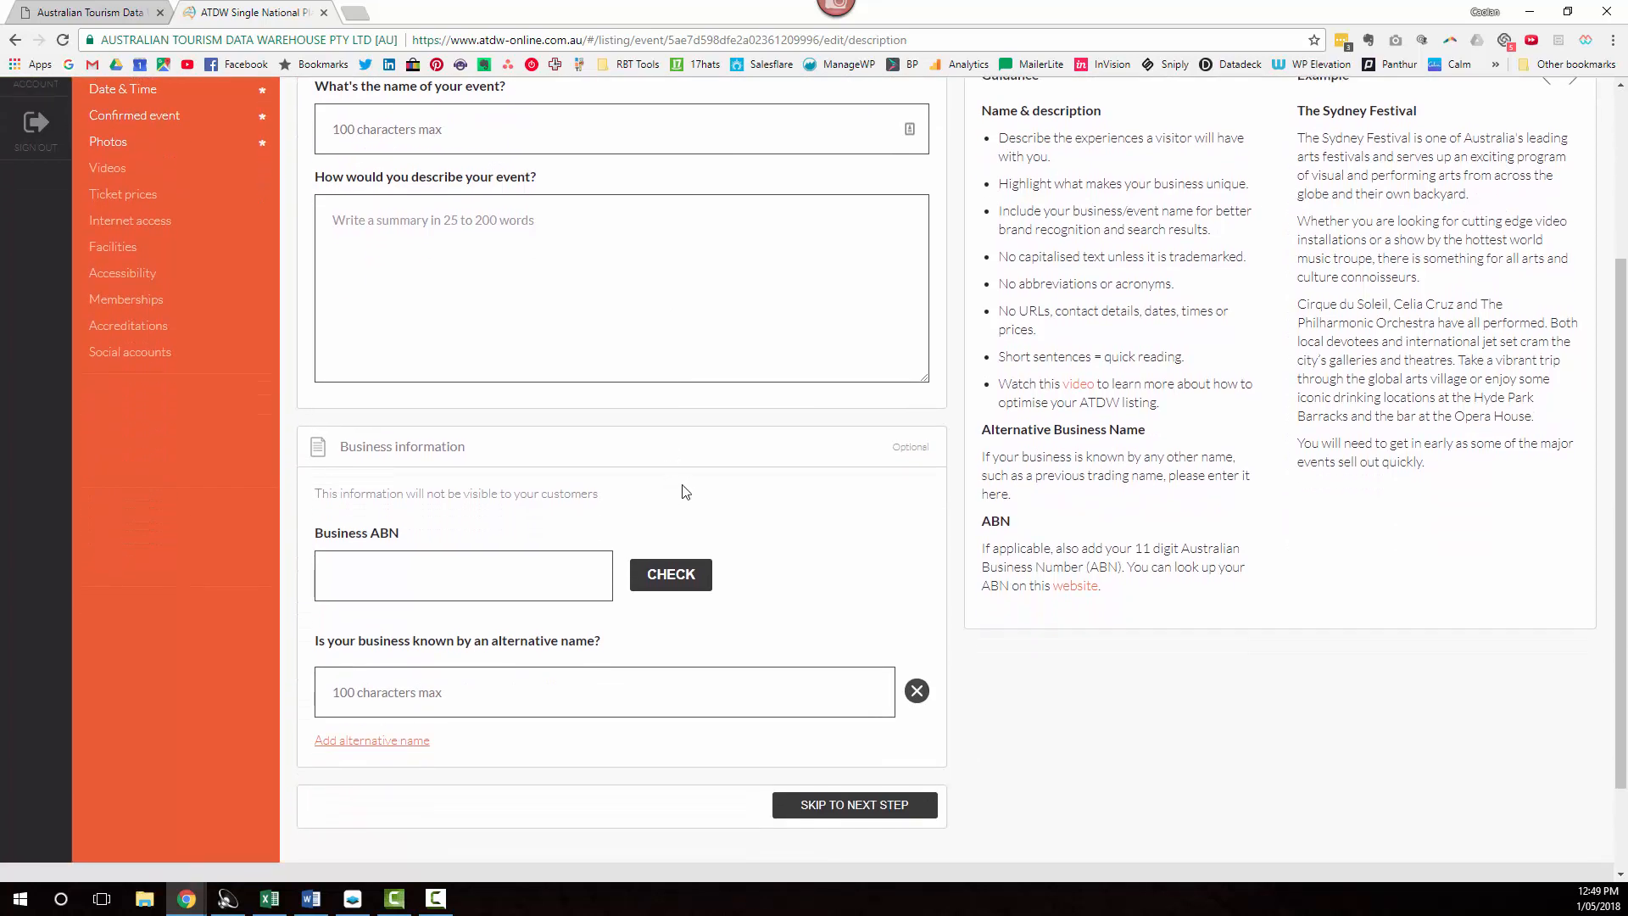
pyautogui.scroll(-1, 690, 492)
pyautogui.scroll(1, 690, 494)
# Examine the length requirements of the event name and description, plus the guidance and The Sydney Festival example.
pyautogui.click(481, 168)
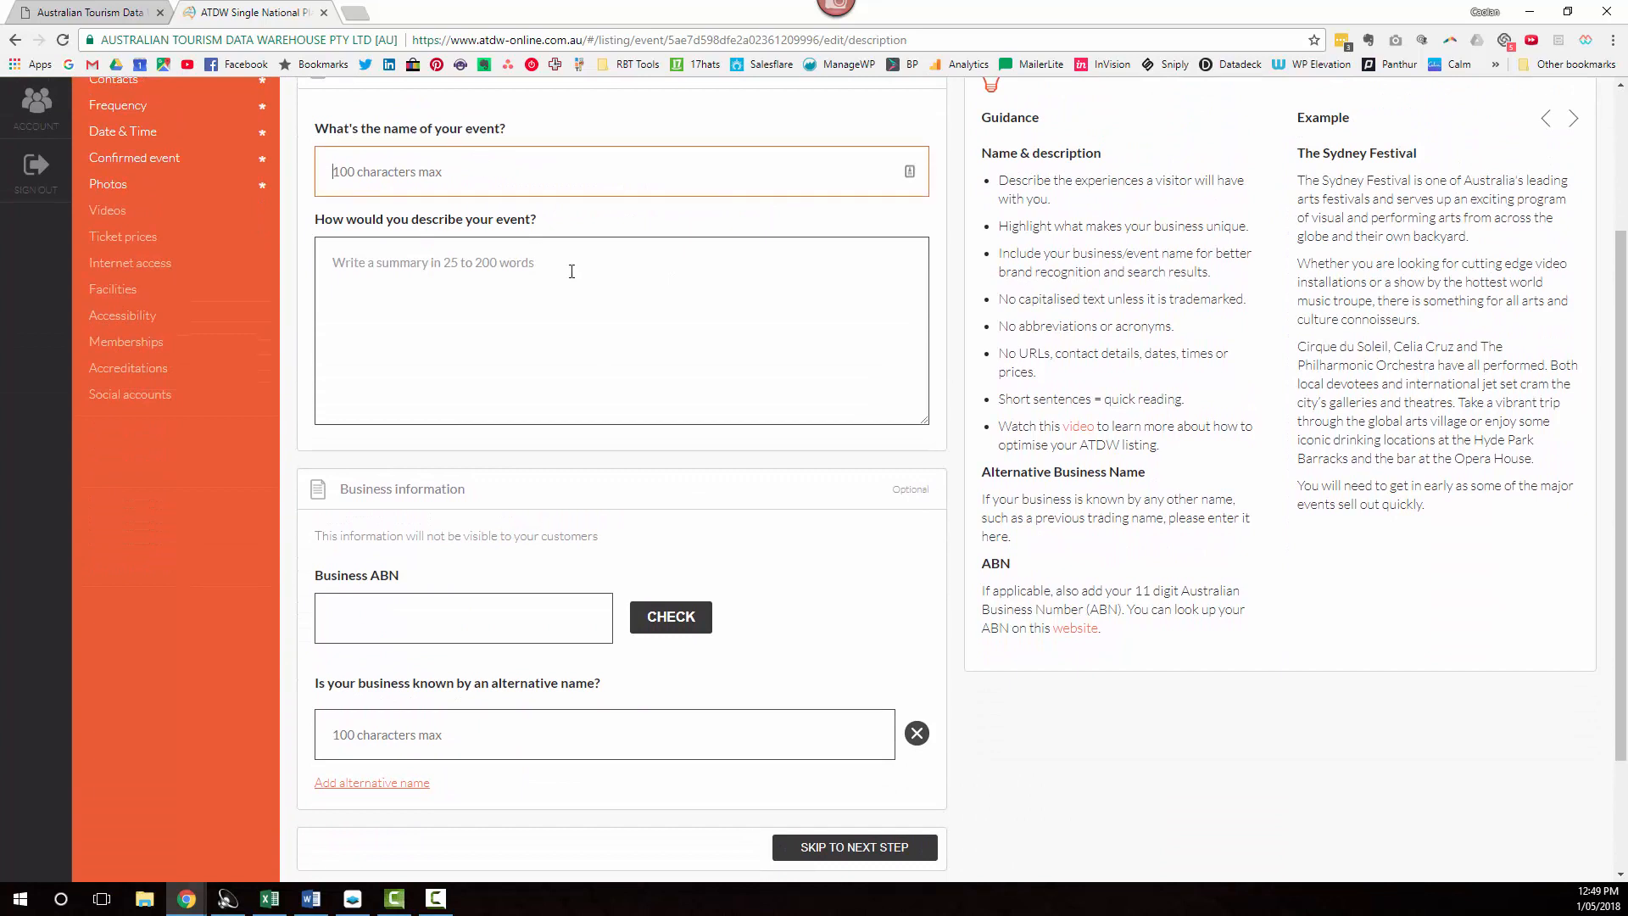
pyautogui.scroll(2, 566, 276)
pyautogui.click(511, 472)
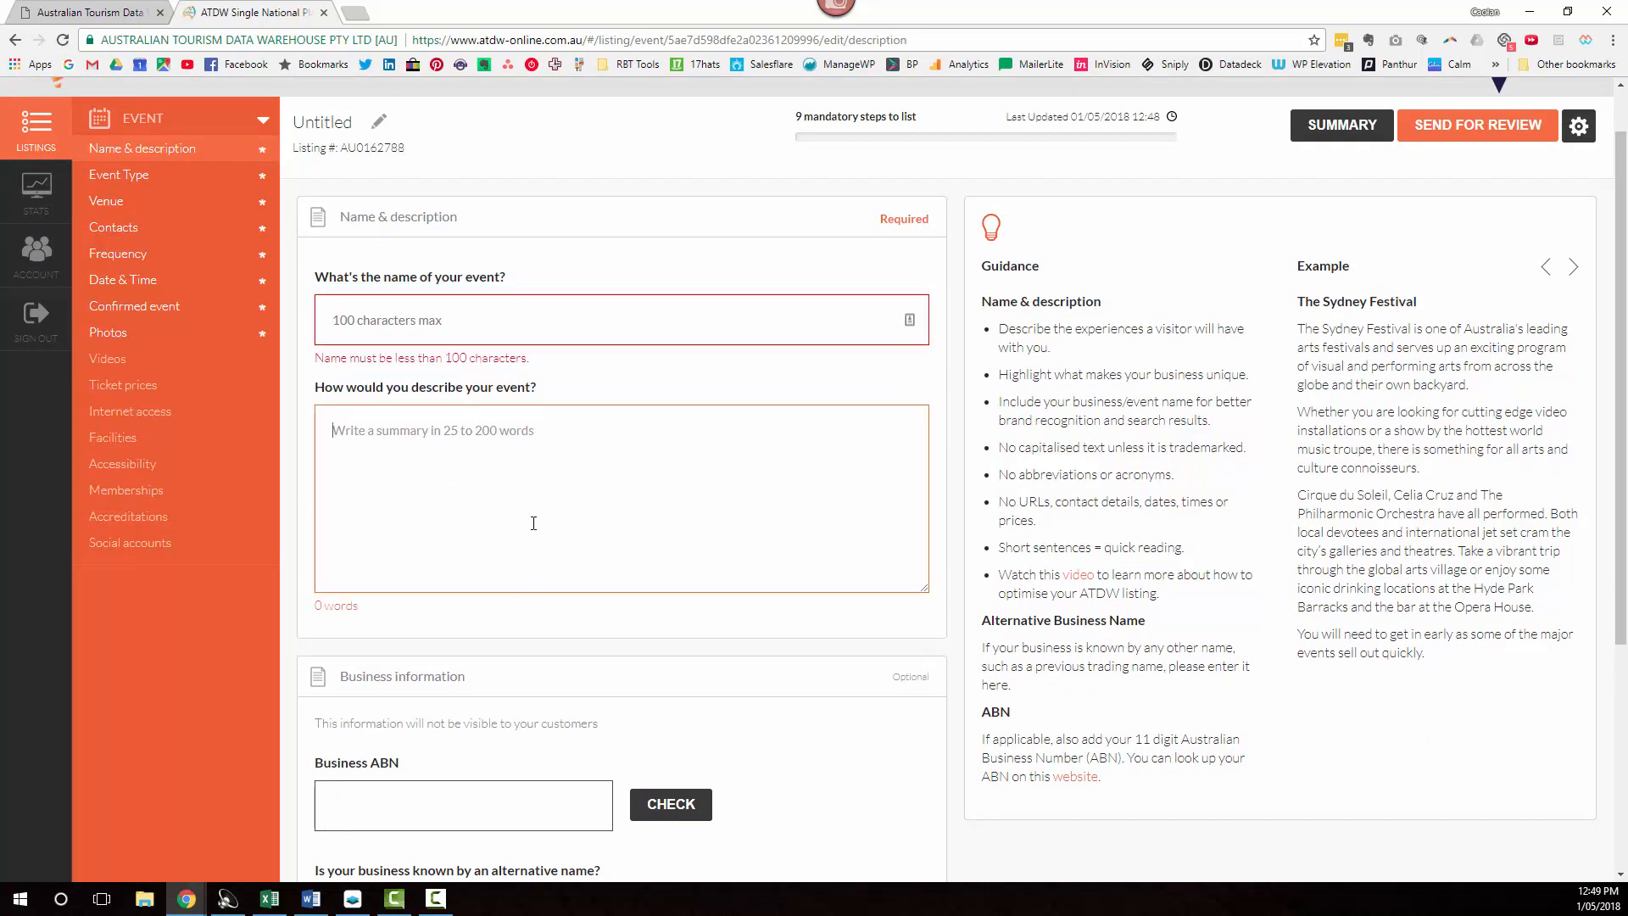
pyautogui.scroll(-2, 542, 531)
pyautogui.scroll(1, 553, 615)
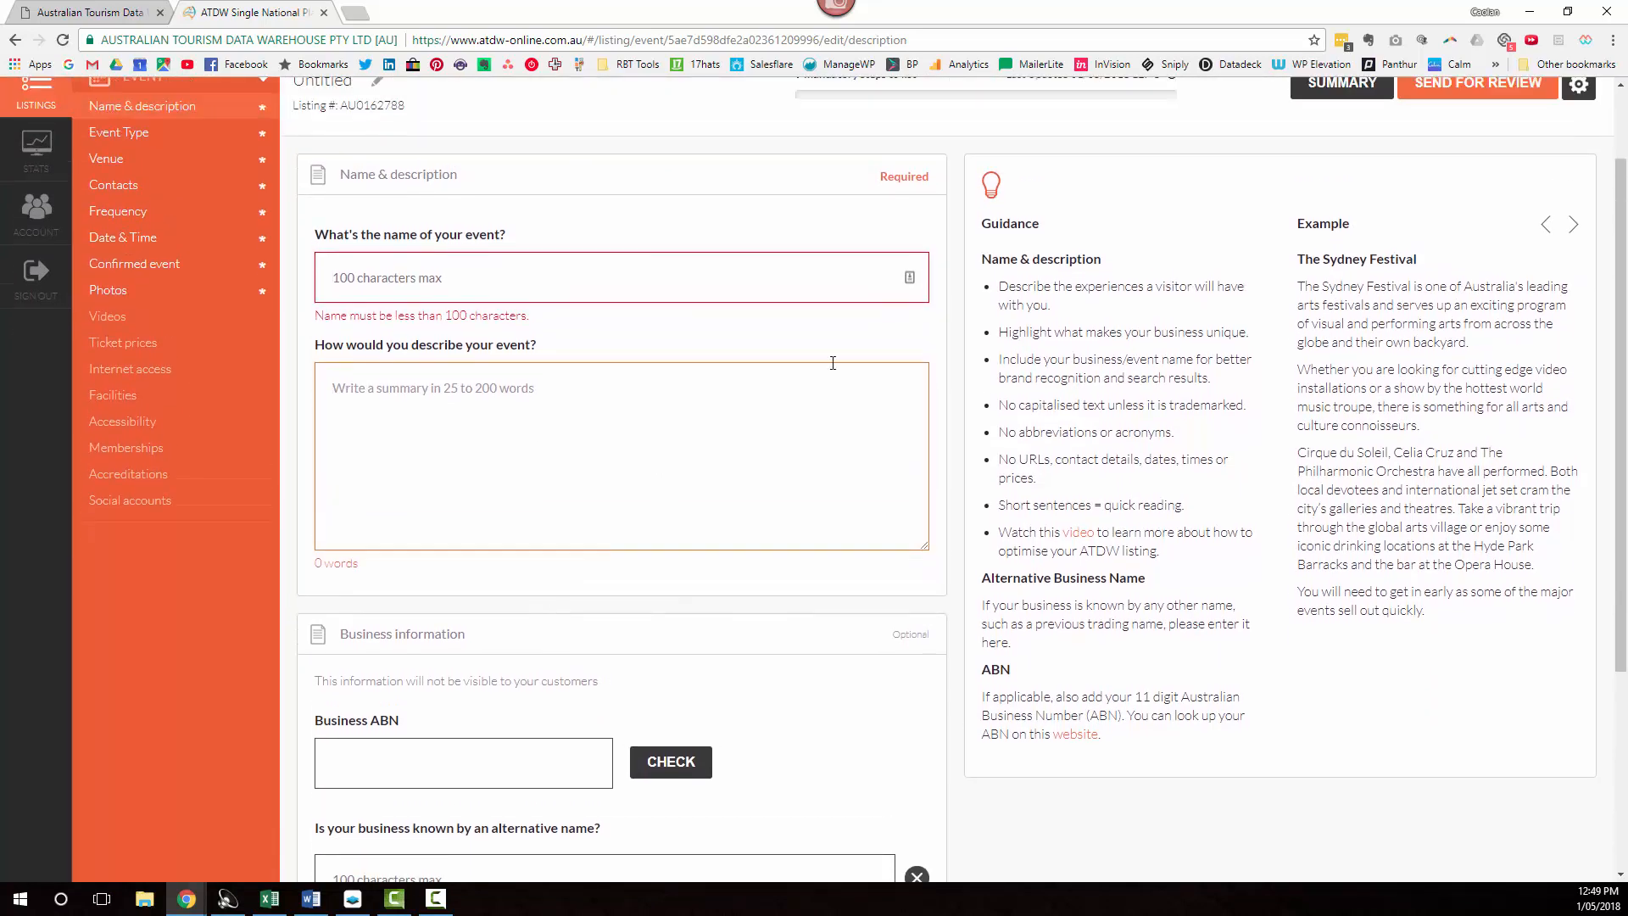
pyautogui.click(912, 176)
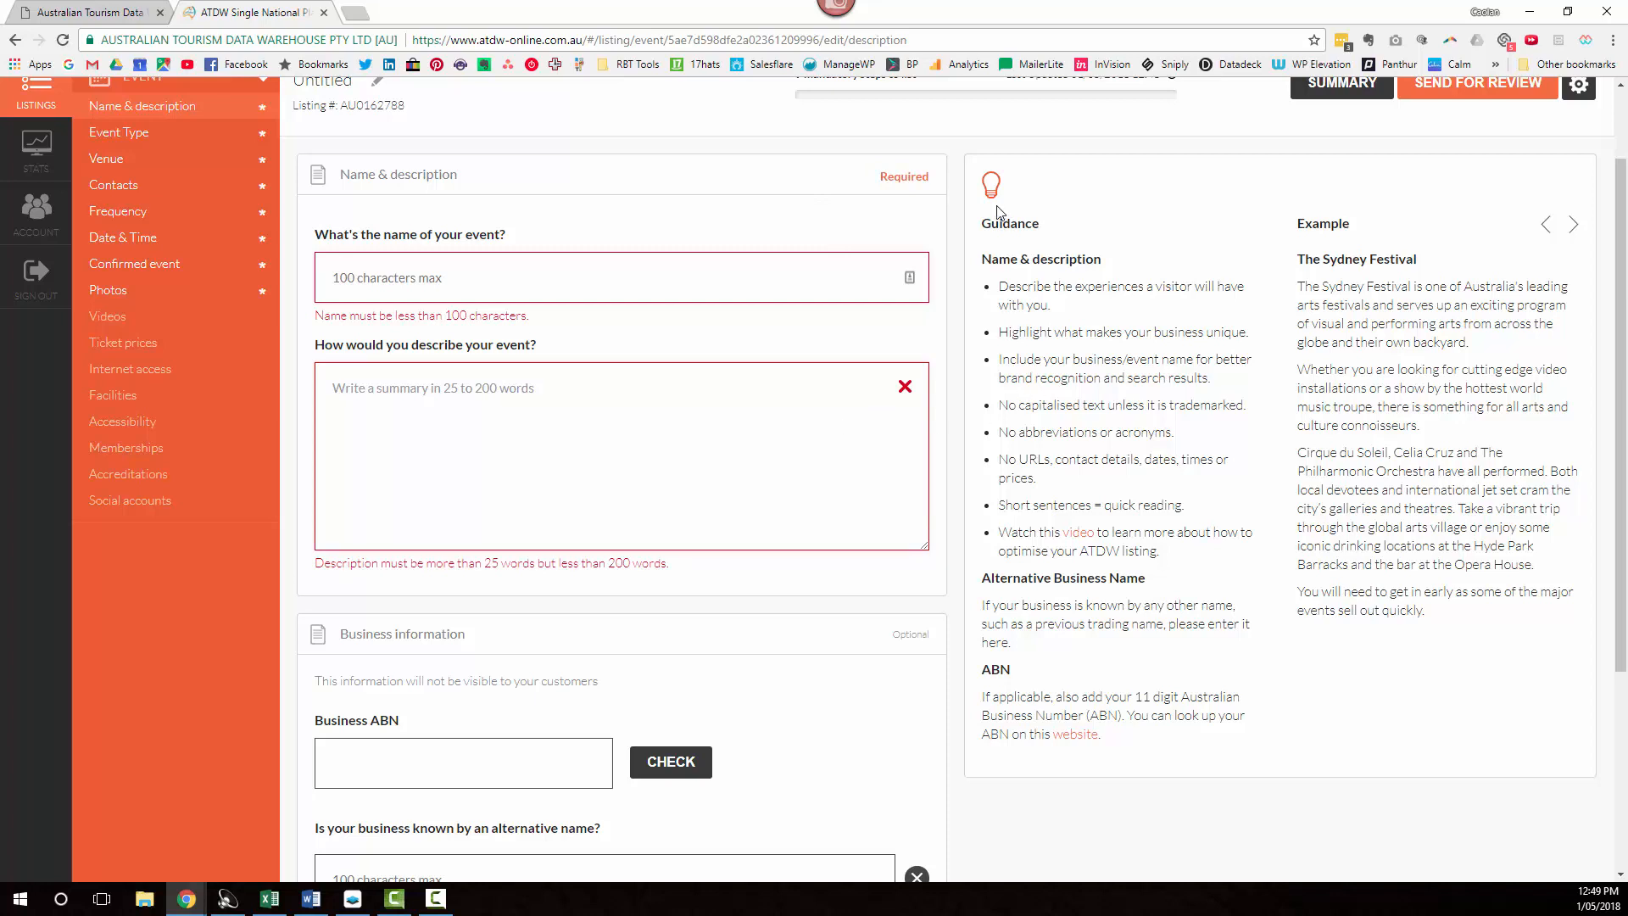
pyautogui.moveTo(980, 222); pyautogui.dragTo(1397, 610)
pyautogui.click(1395, 653)
# Name the event "Event Management Training", using the text from the Word document.
pyautogui.click(367, 272)
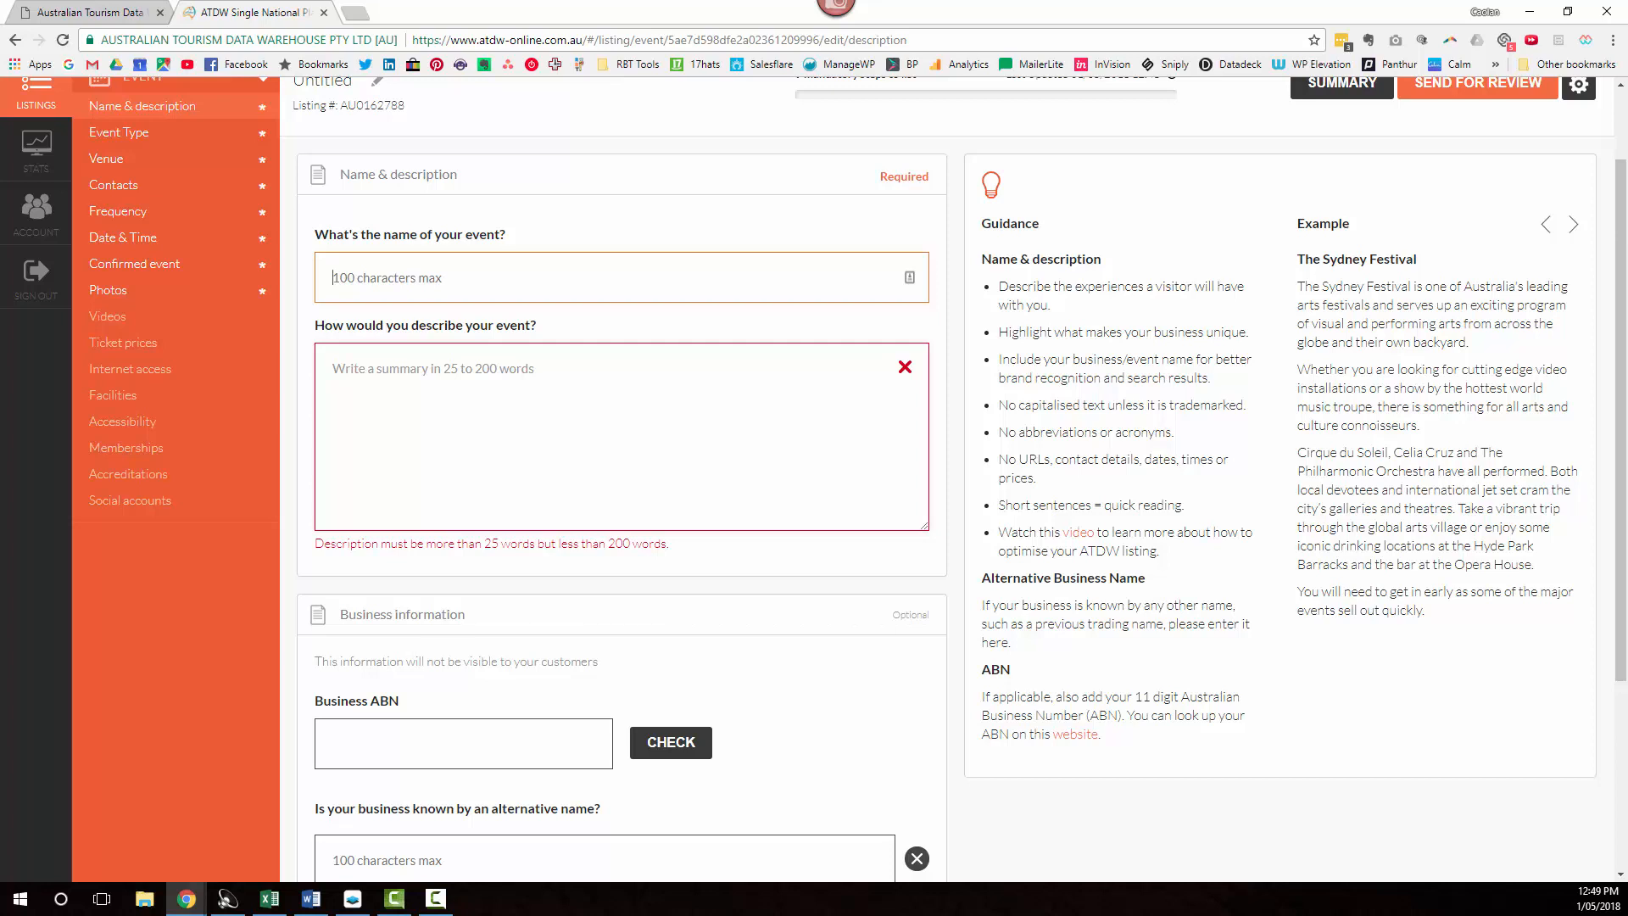
pyautogui.hotkey('alt', 'Tab')
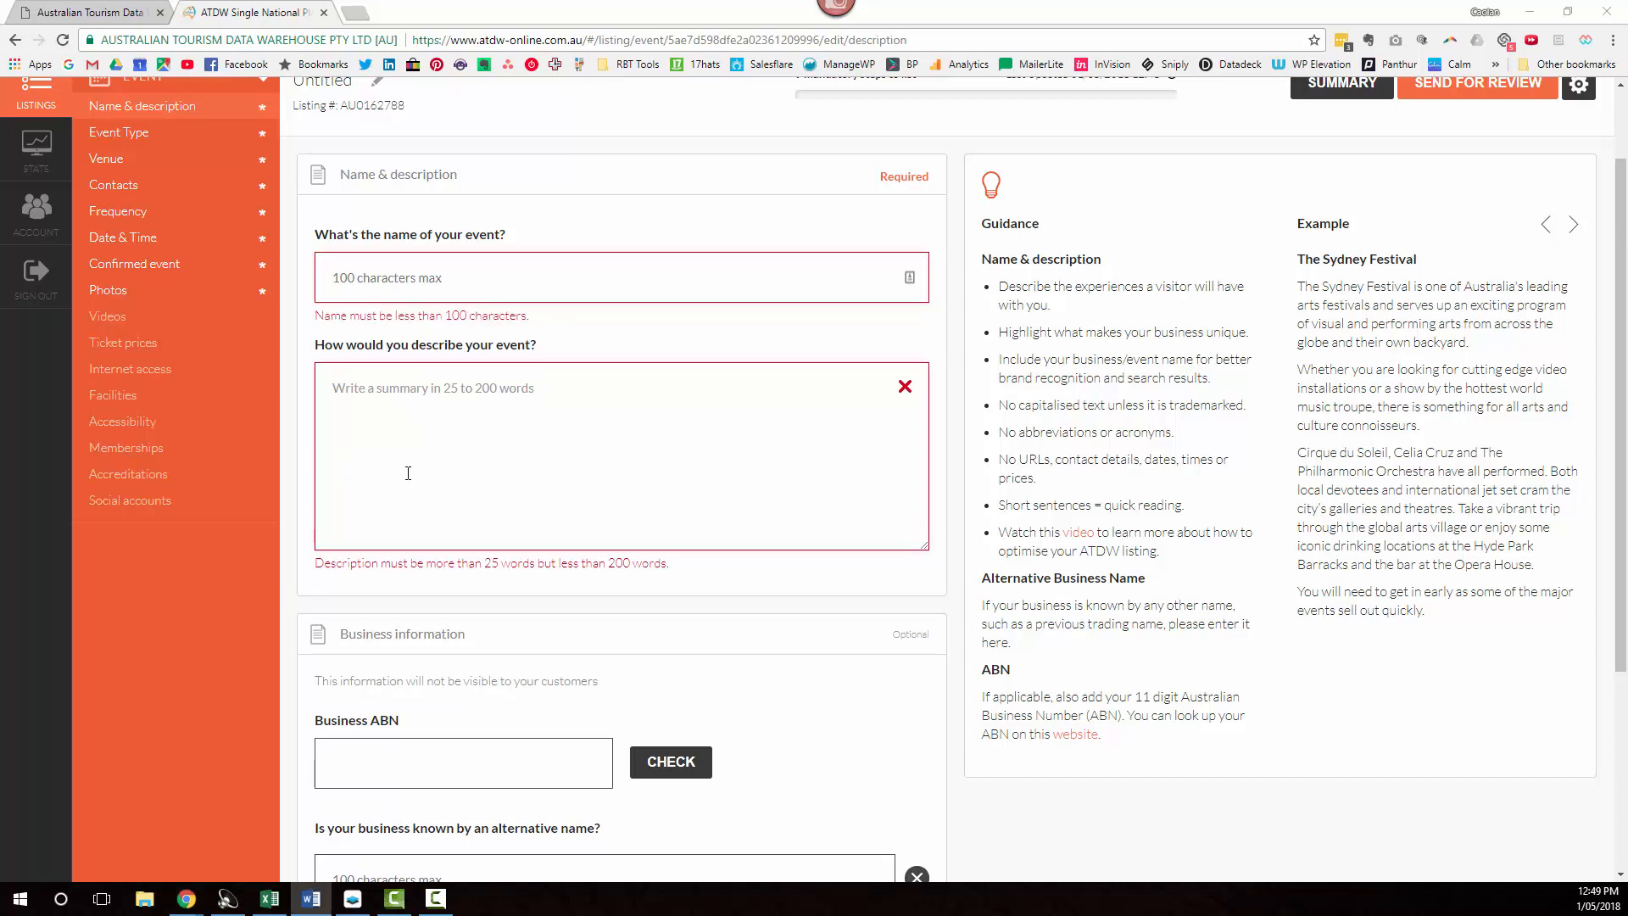
pyautogui.click(374, 278)
# Fill in the event description with the training summary copied from the Word document, and look over the pasted text.
pyautogui.click(429, 410)
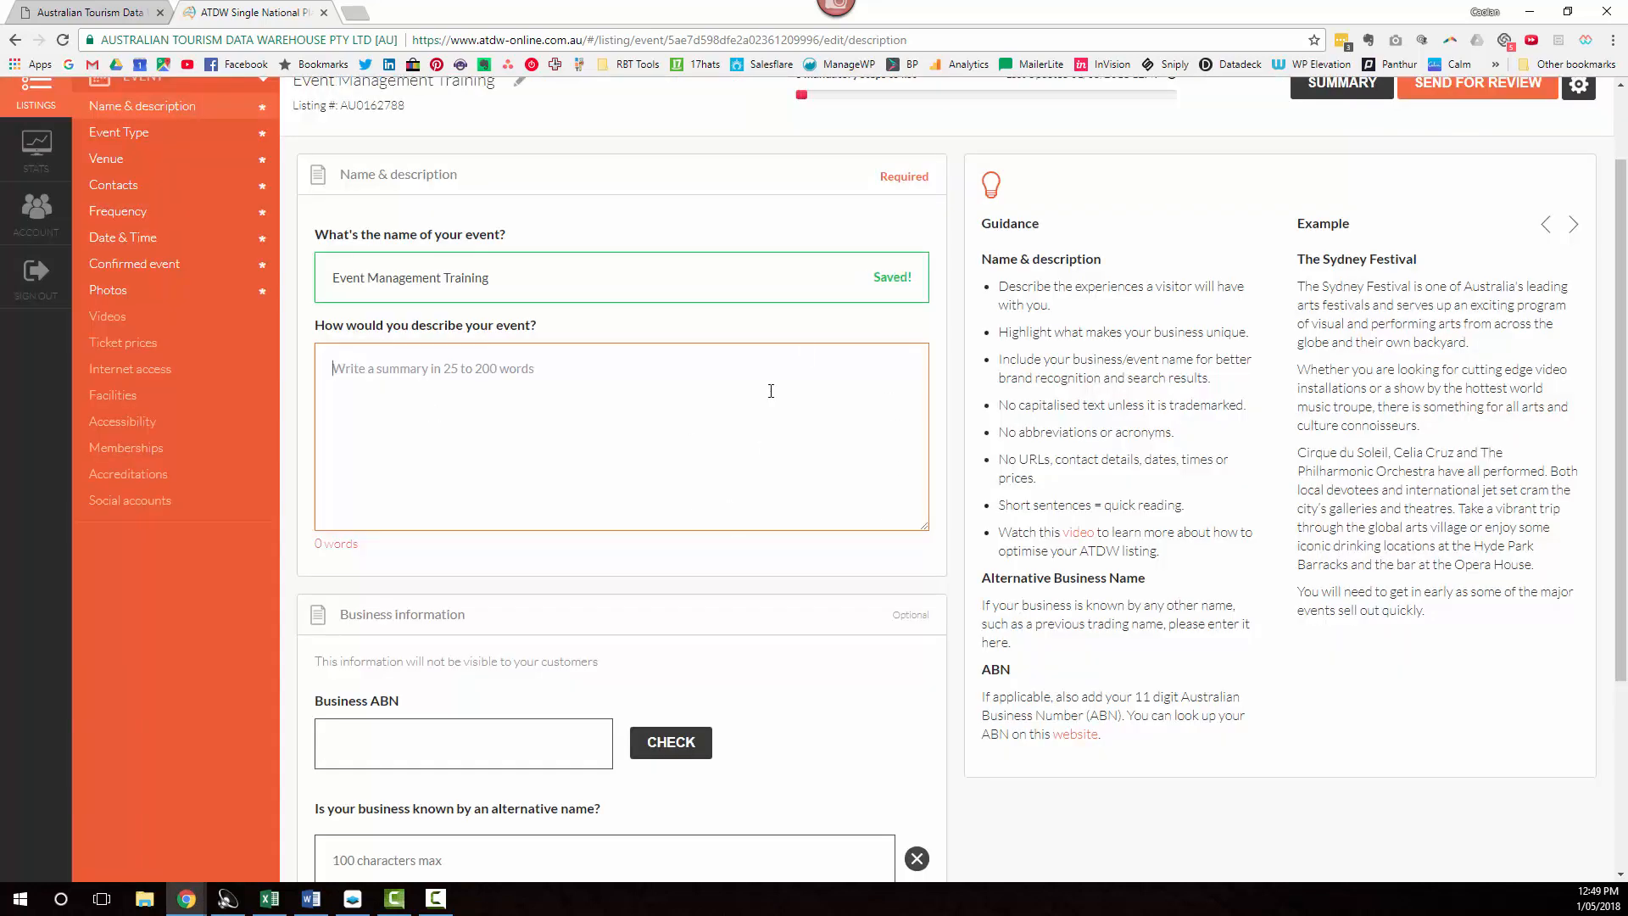
pyautogui.hotkey('alt', 'Tab')
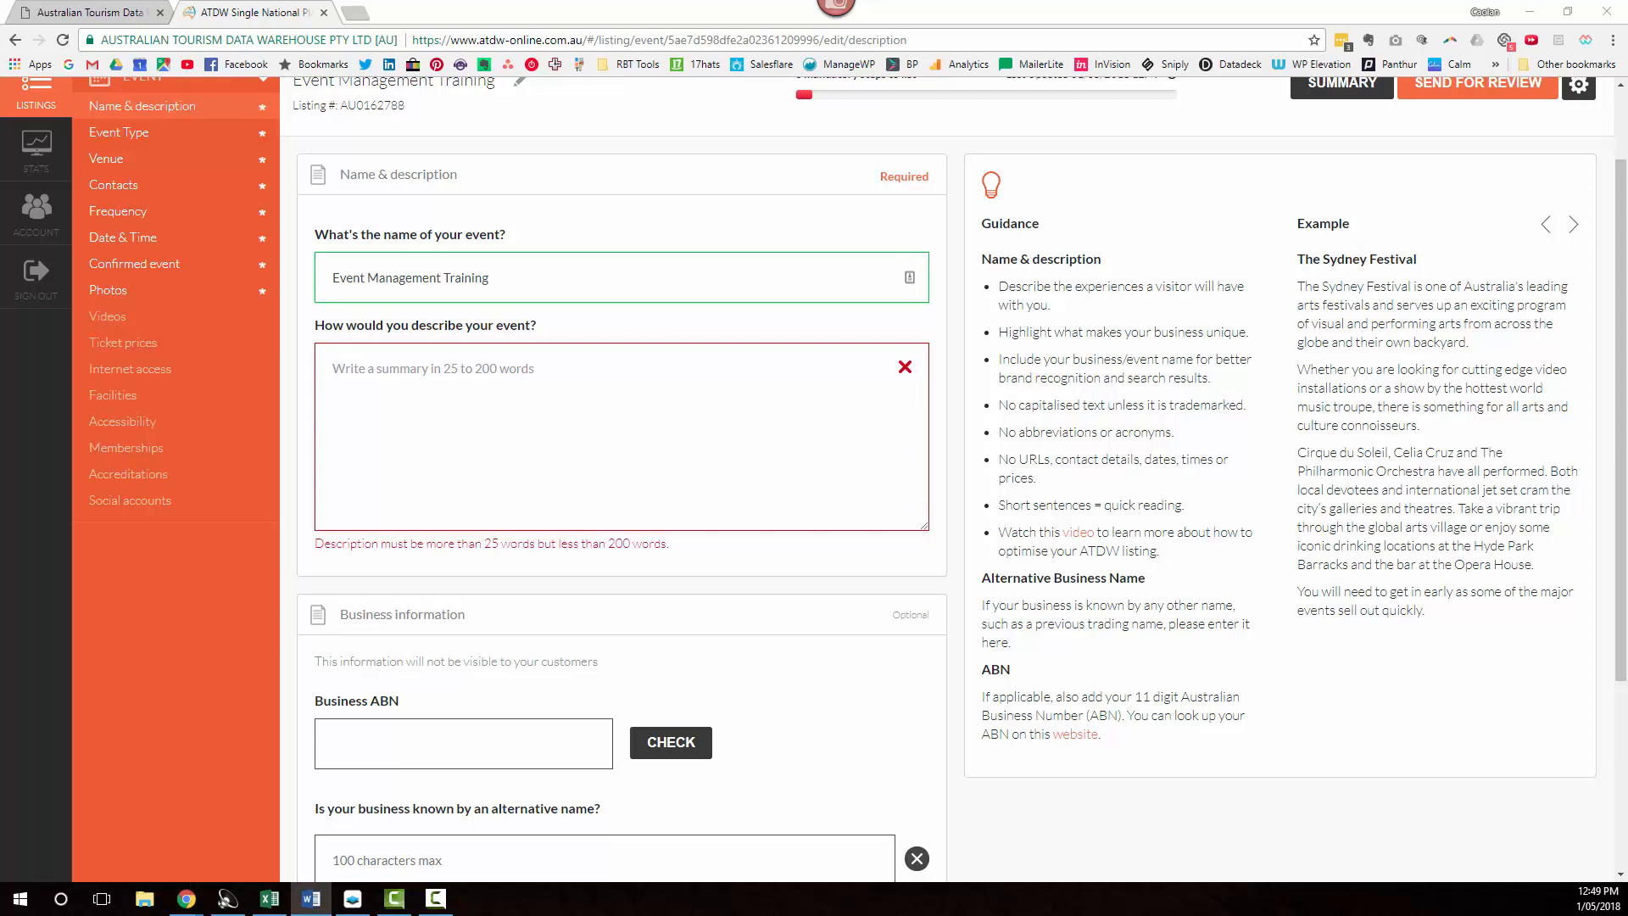
pyautogui.click(452, 484)
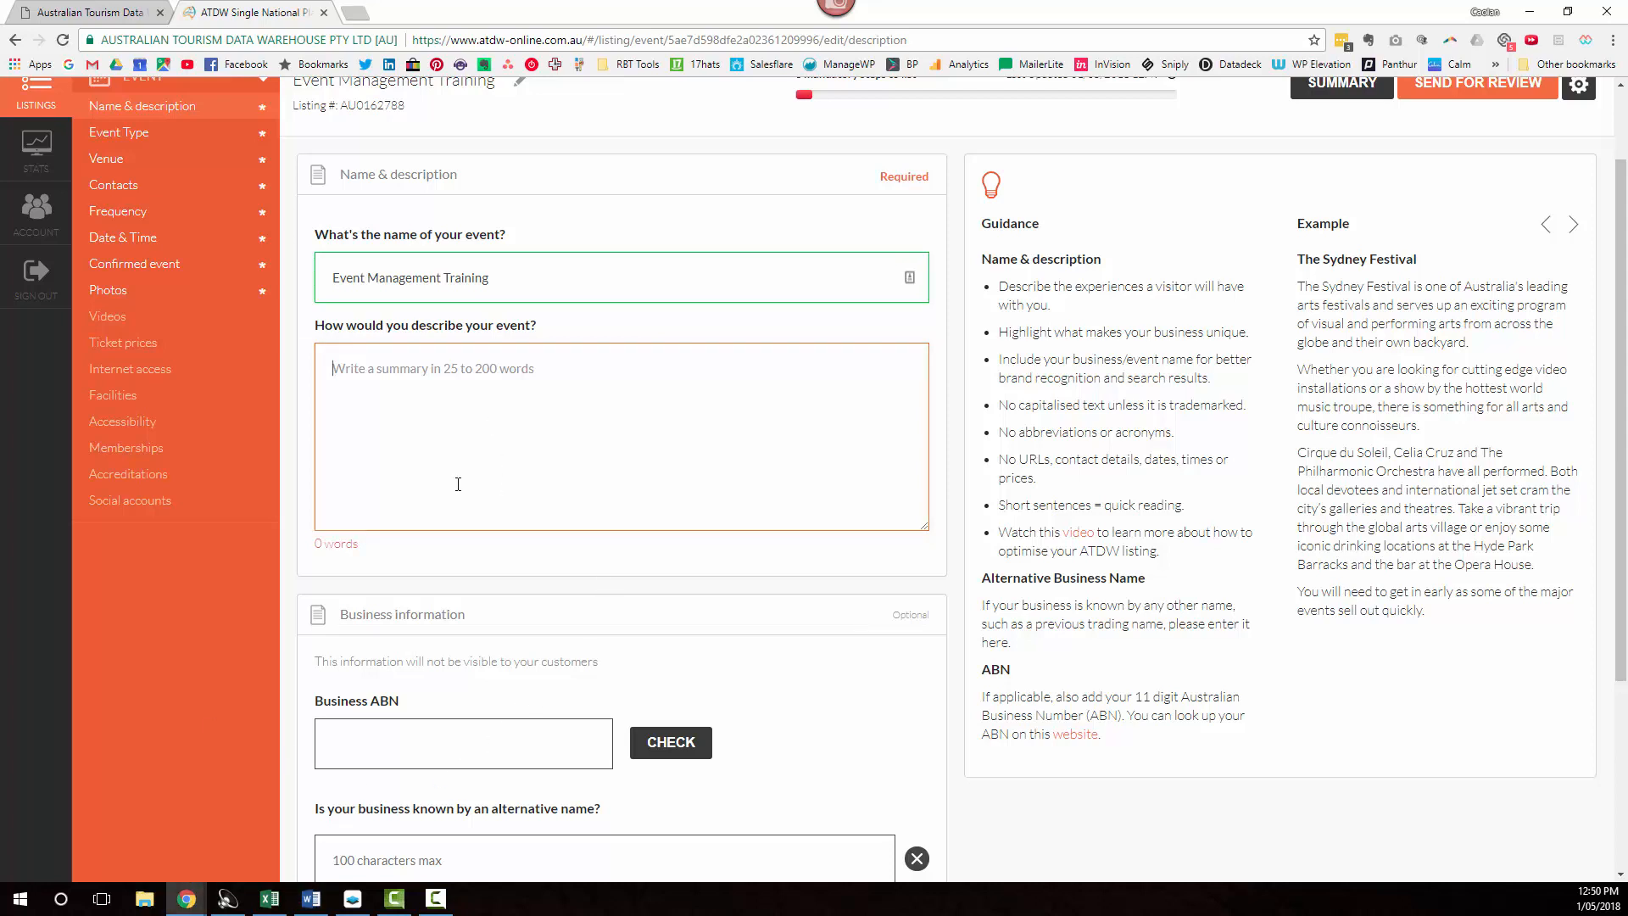
pyautogui.hotkey('ctrl', 'v')
pyautogui.press('BackSpace')
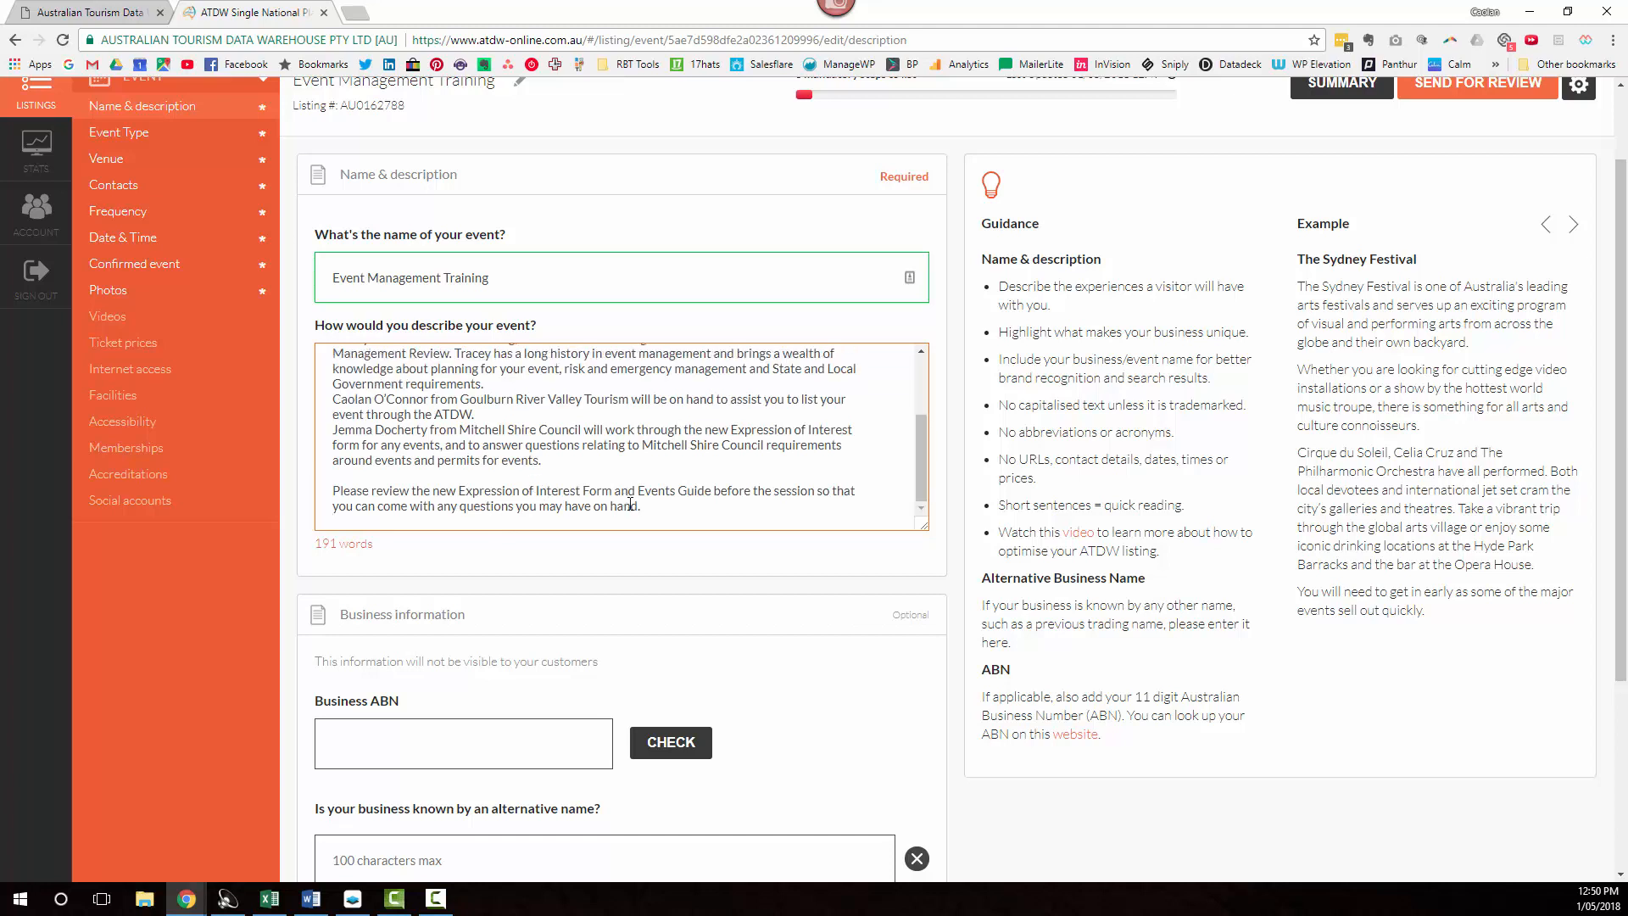
pyautogui.scroll(5, 545, 475)
pyautogui.scroll(-5, 546, 475)
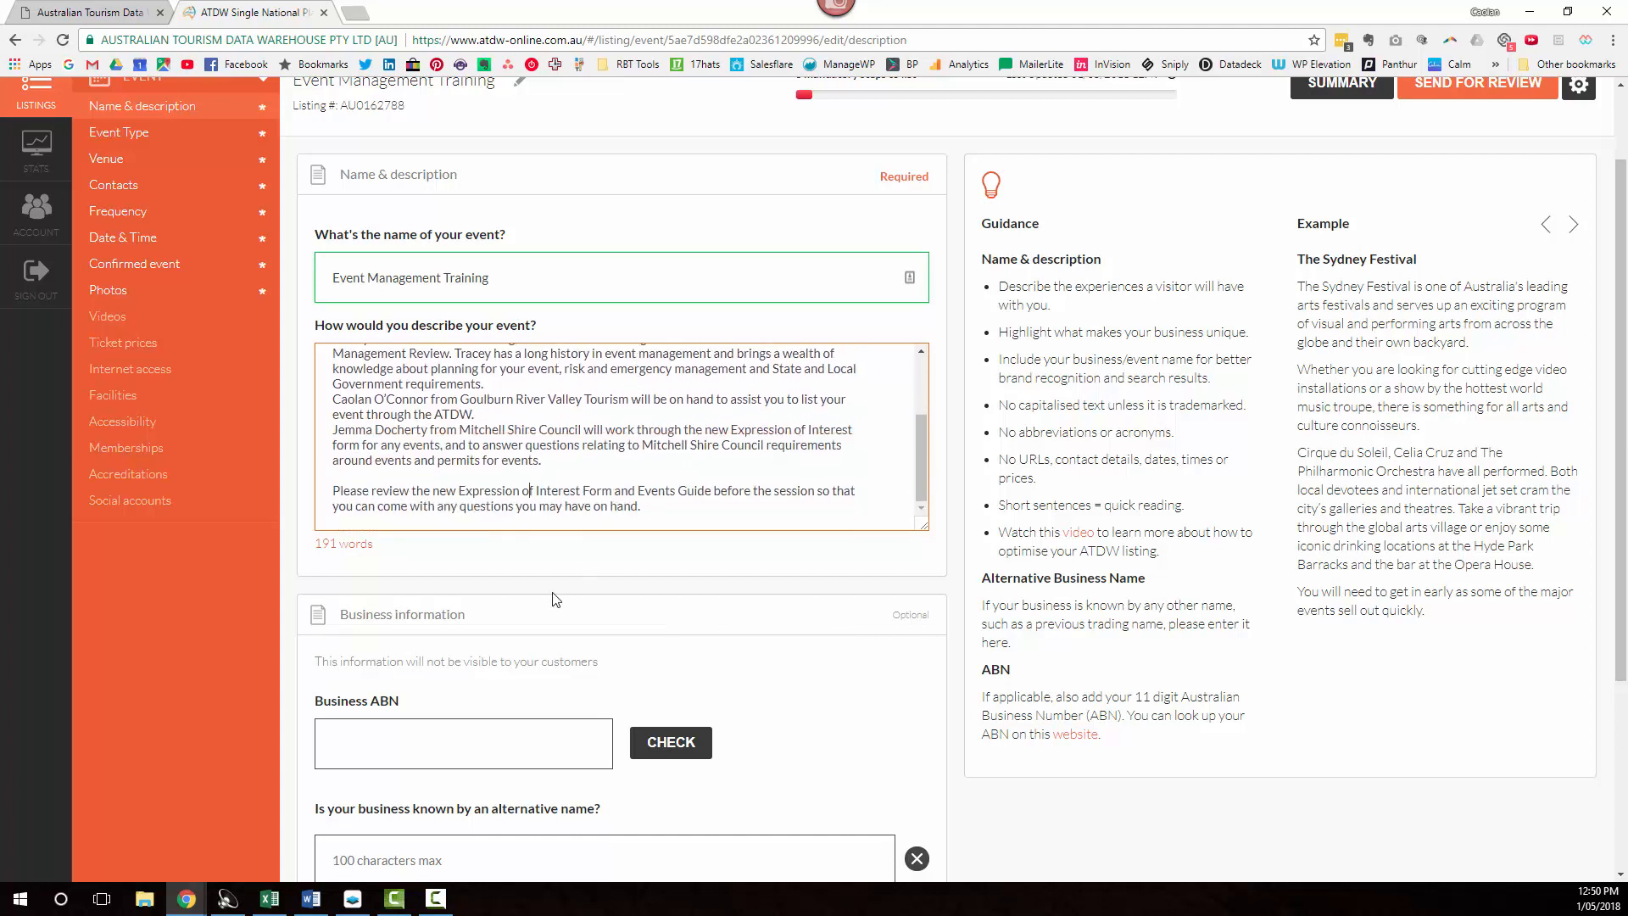
# Enter and check the business ABN, and continue to the event type section.
pyautogui.click(436, 750)
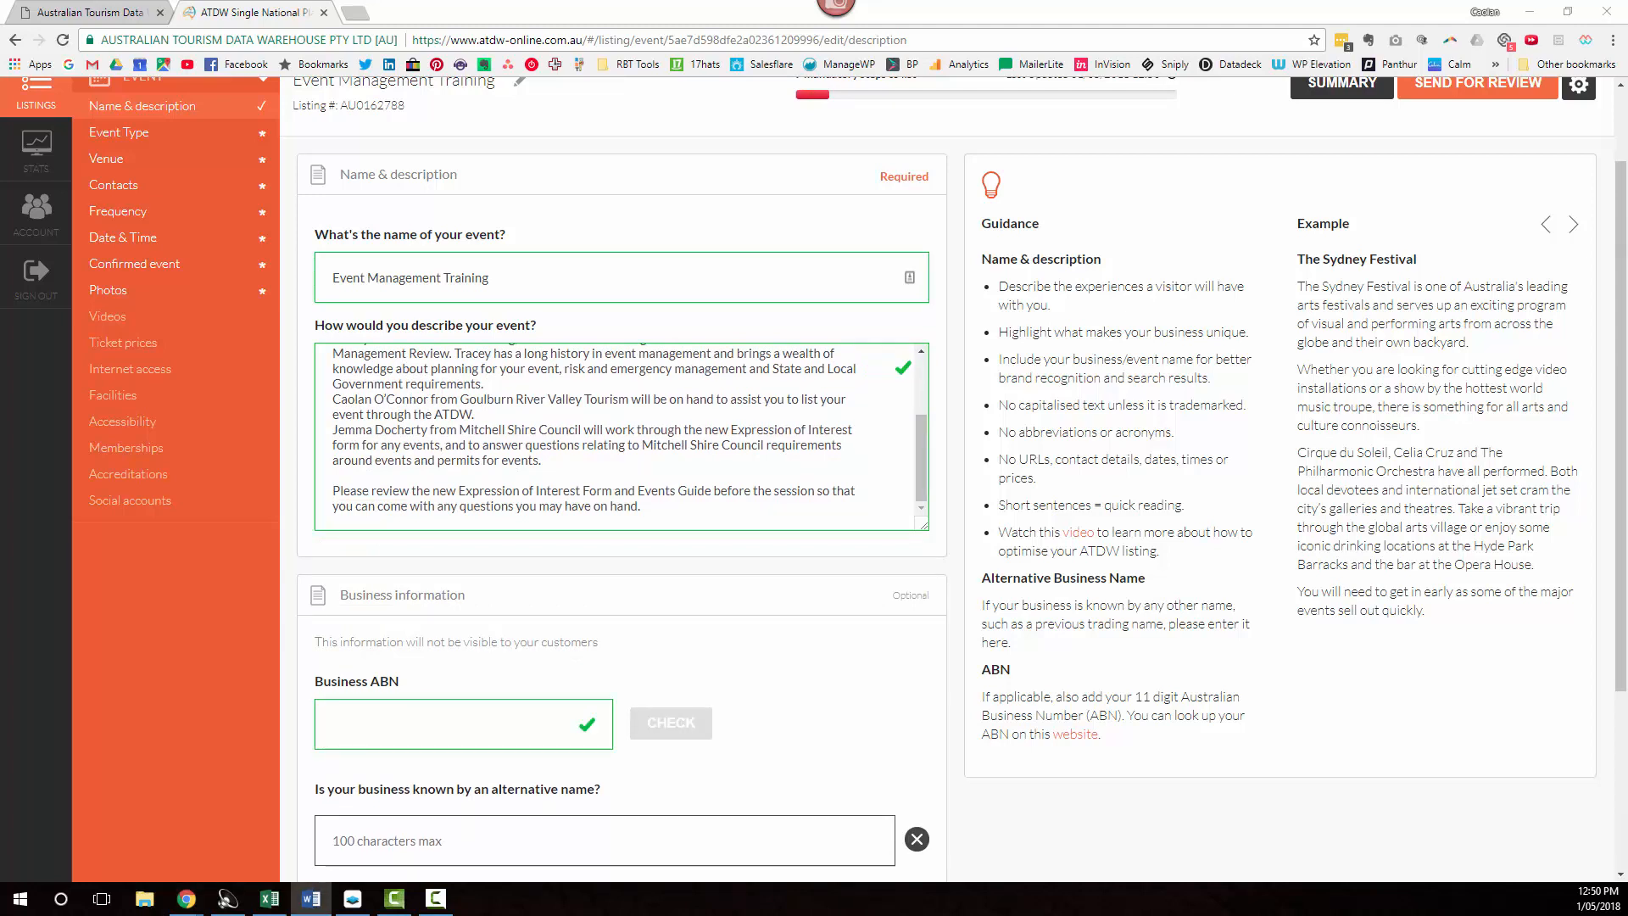
pyautogui.click(520, 724)
pyautogui.hotkey('ctrl', 'v')
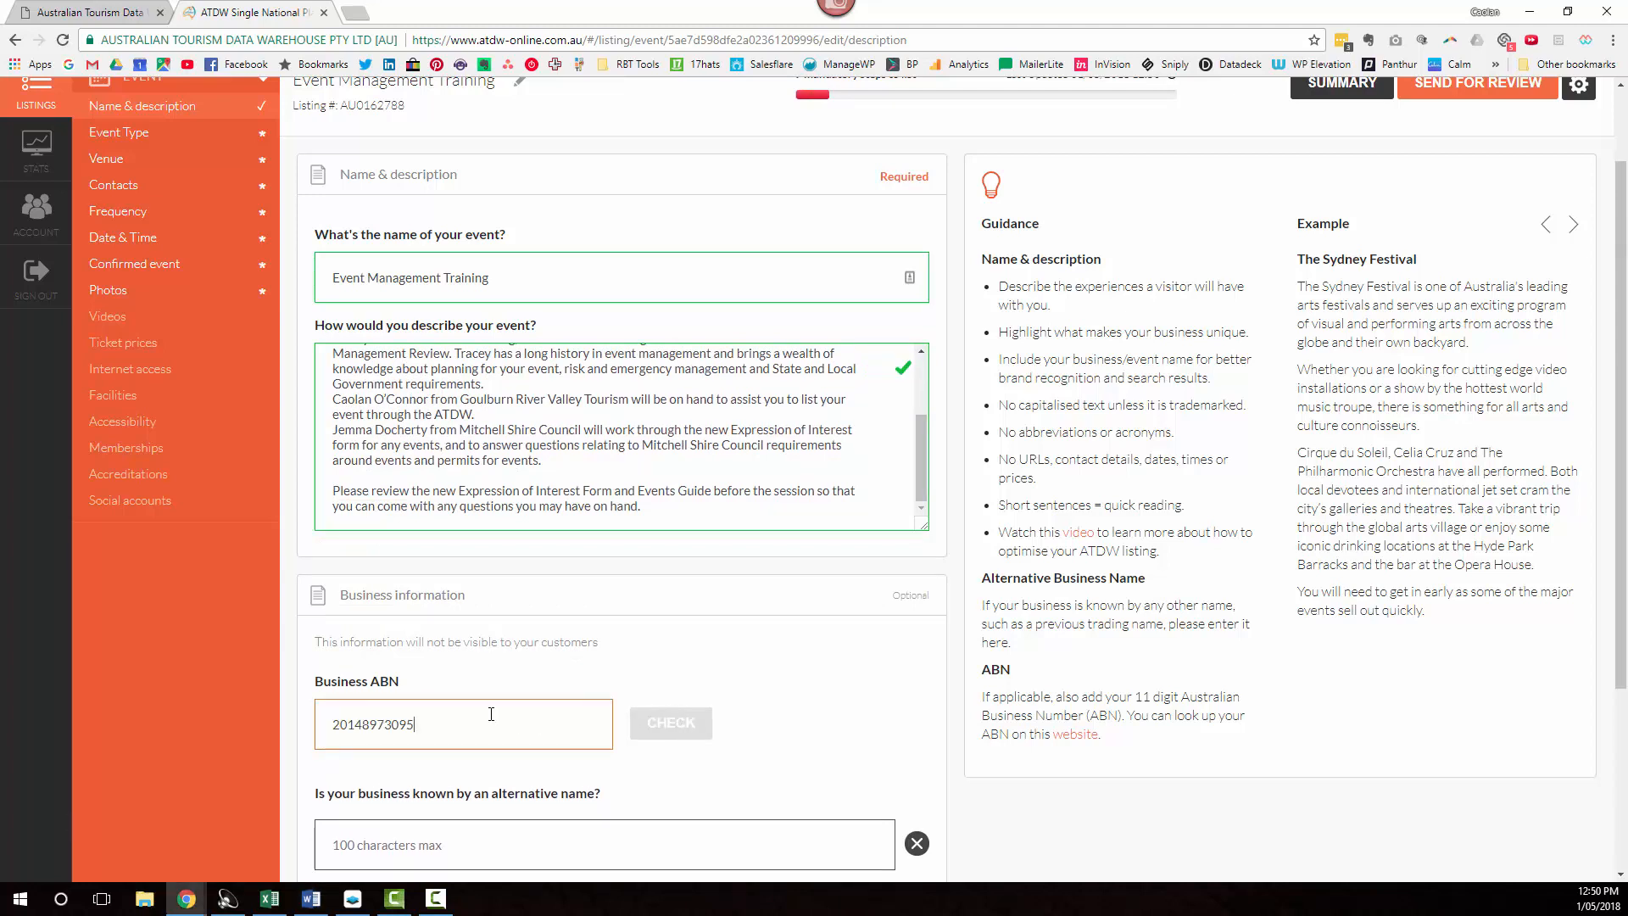
pyautogui.scroll(-3, 409, 708)
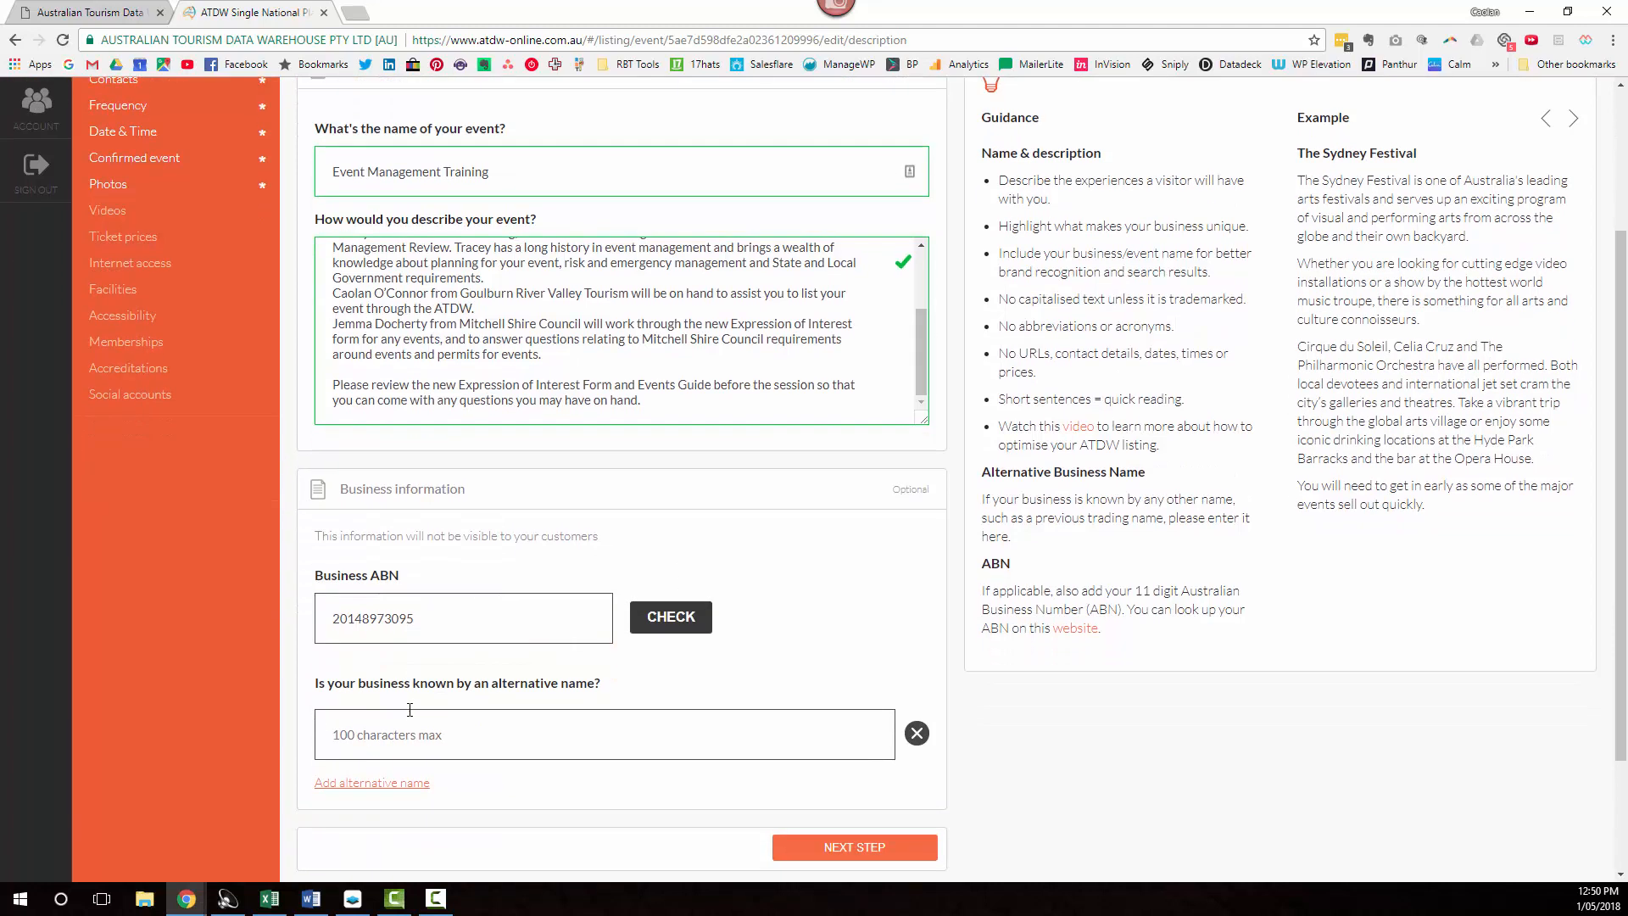
pyautogui.click(648, 514)
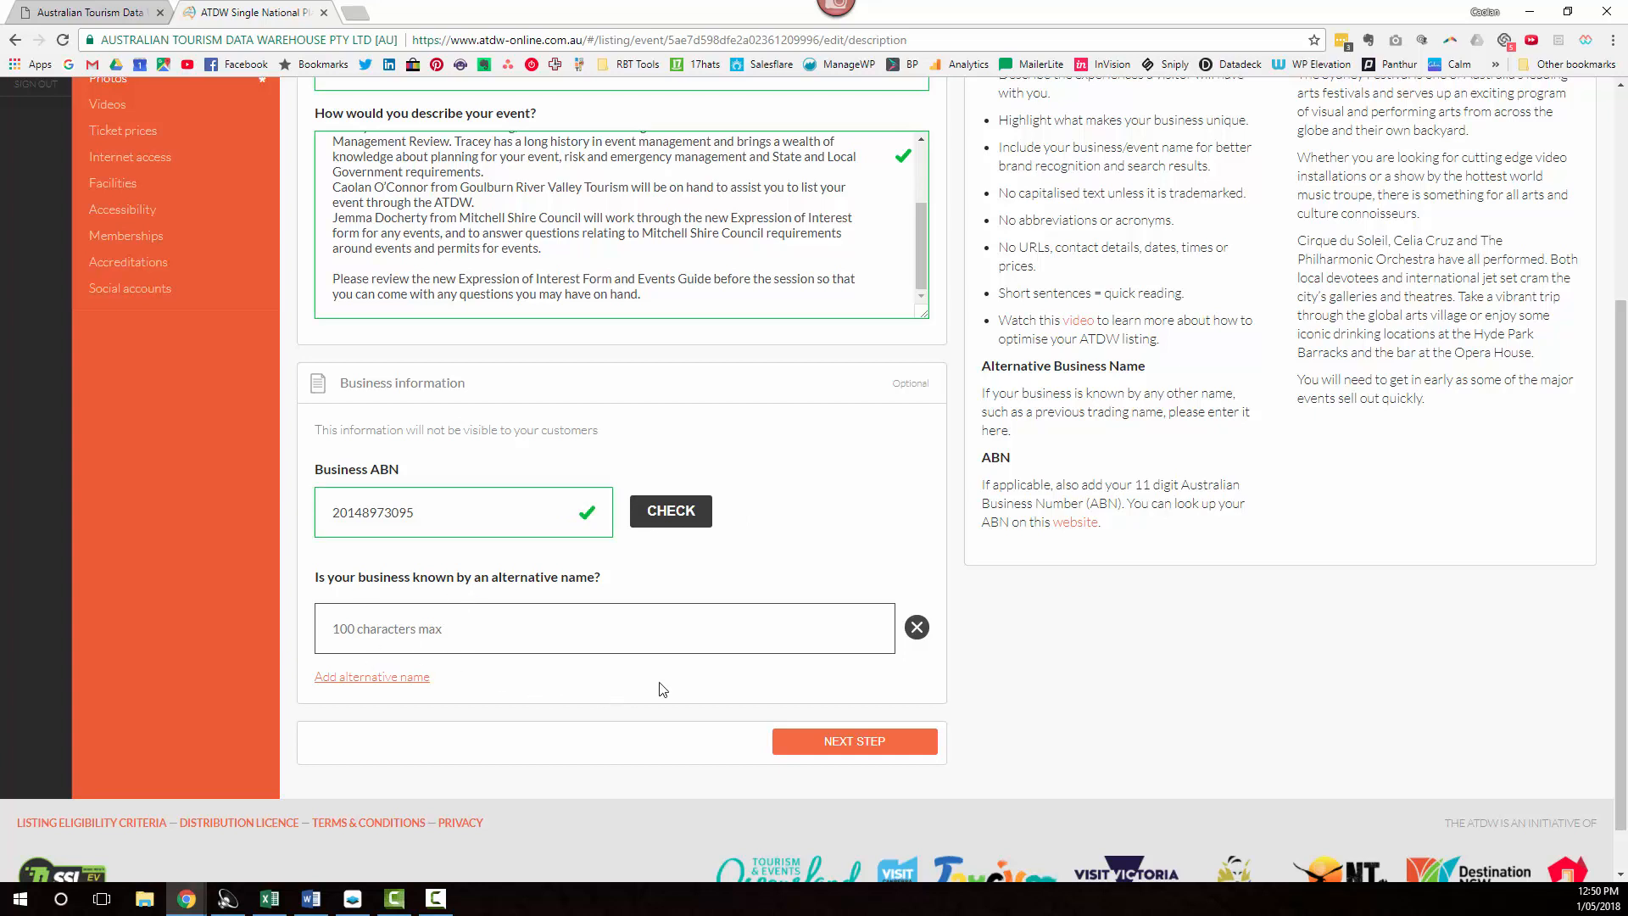
pyautogui.click(877, 729)
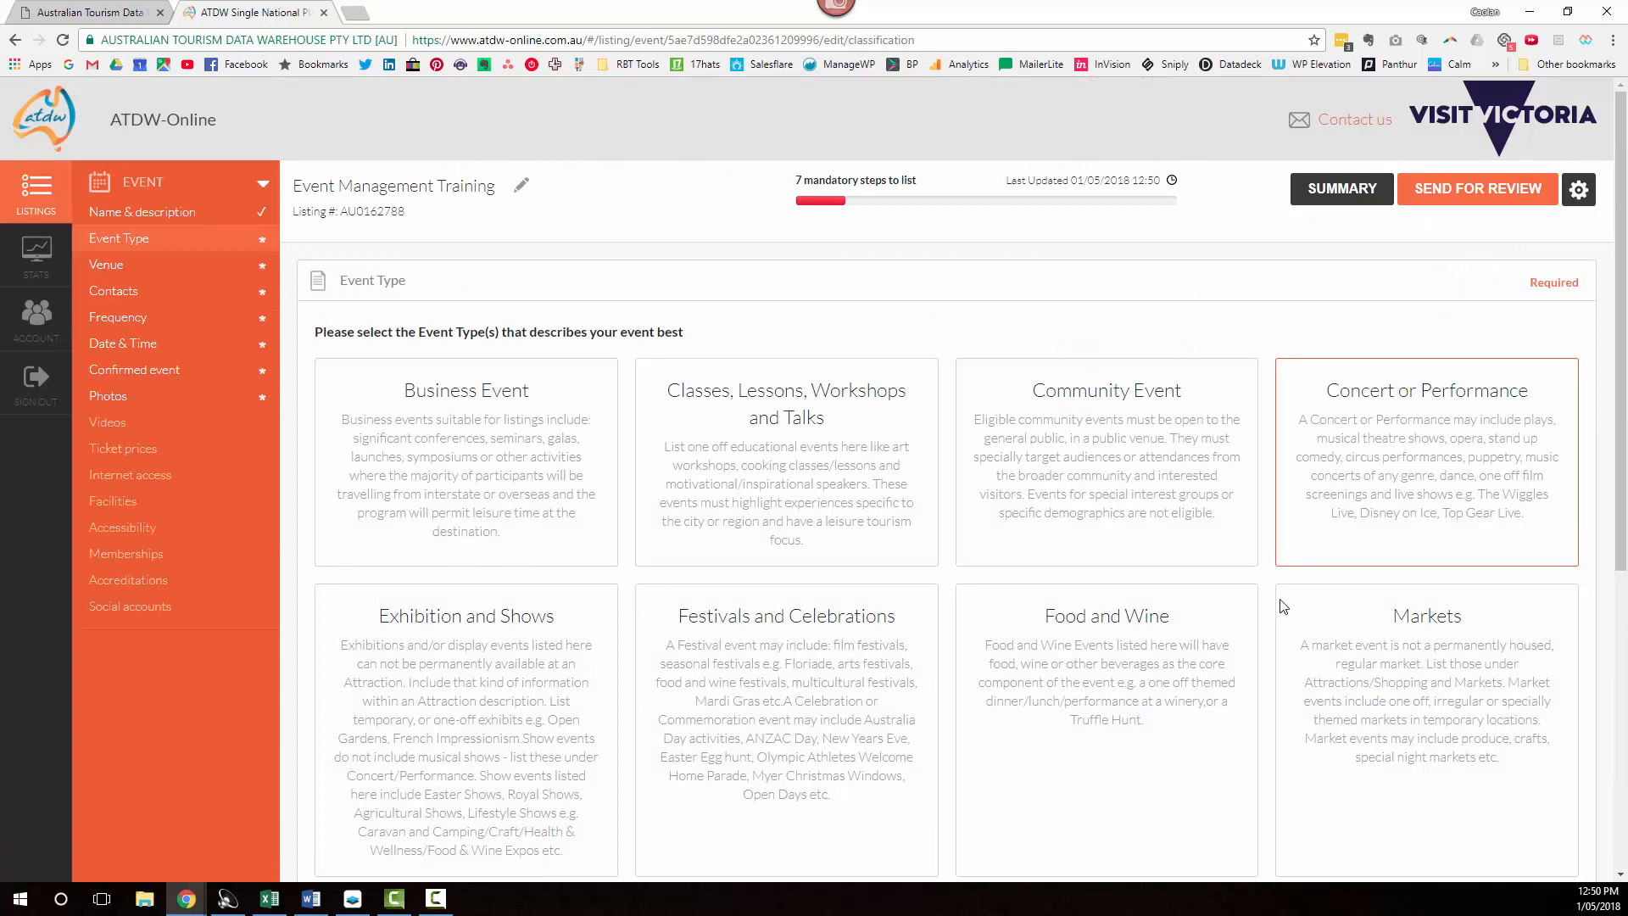
# Choose Classes, Lessons, Workshops and Talks as the event type and continue to the venue section.
pyautogui.scroll(-1, 1126, 788)
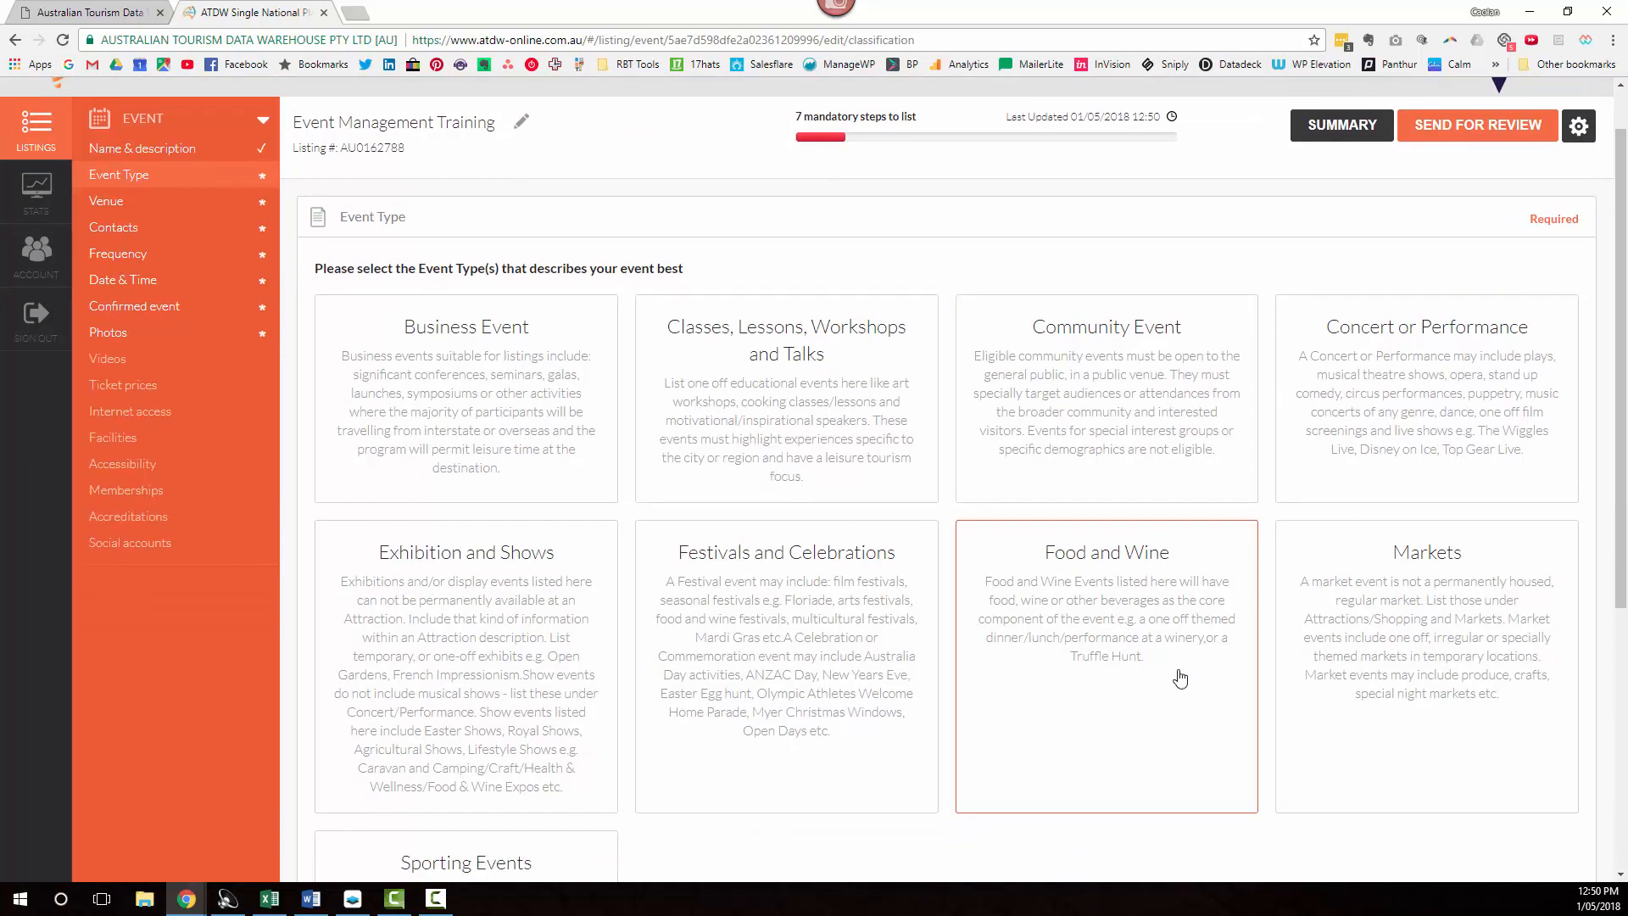
pyautogui.scroll(1, 653, 857)
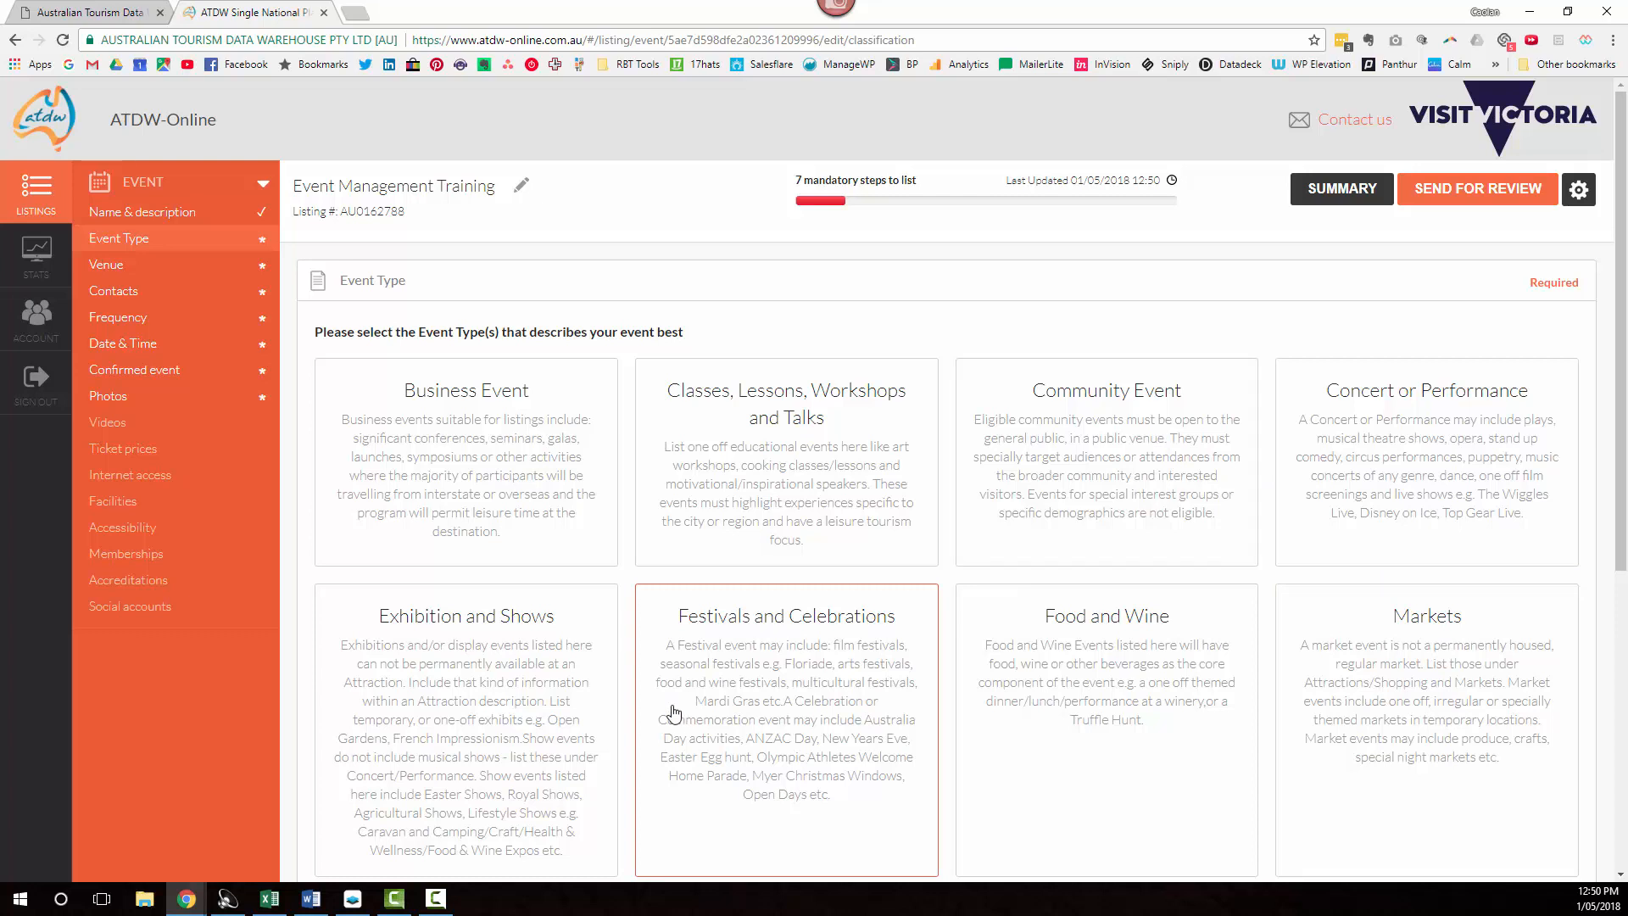
pyautogui.click(789, 462)
pyautogui.scroll(-6, 887, 494)
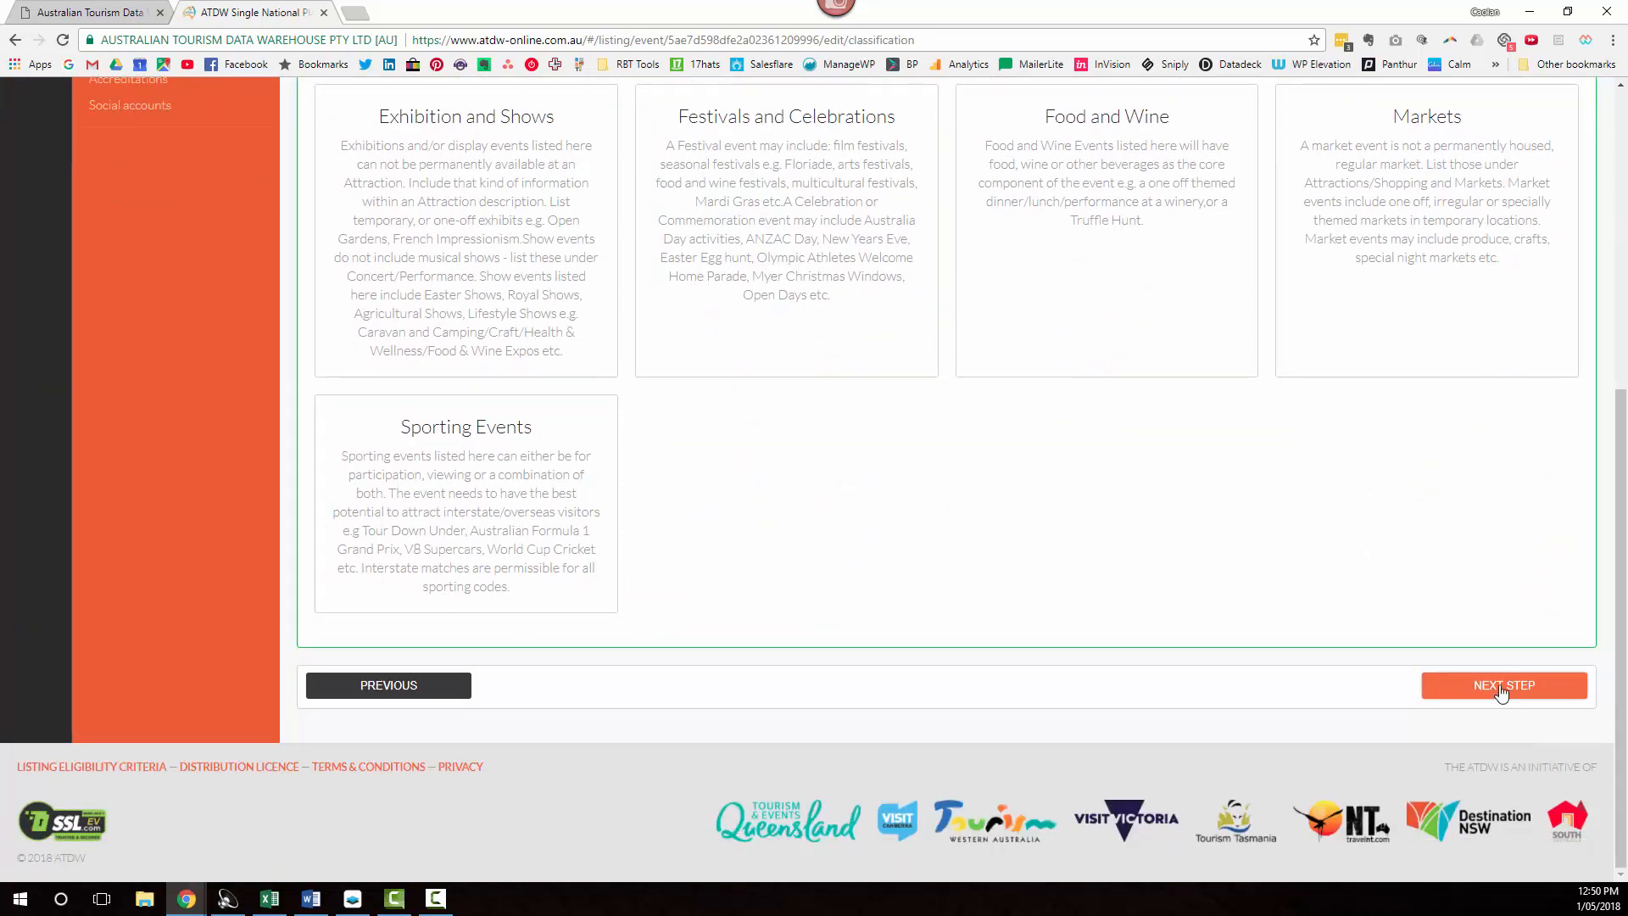
pyautogui.click(1501, 689)
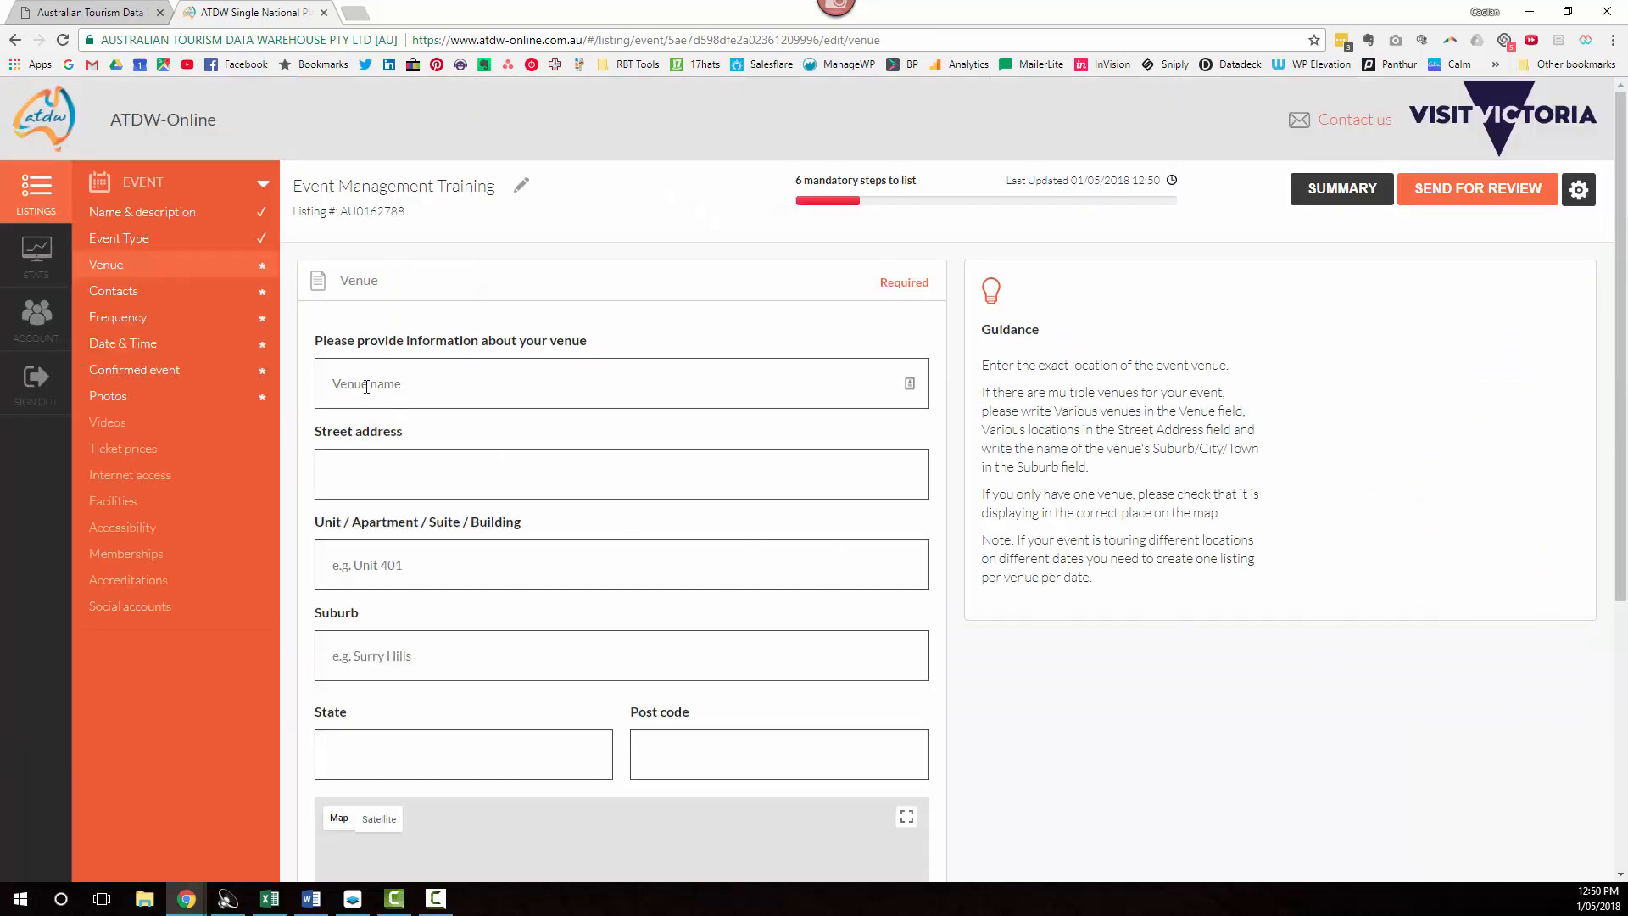
# Enter "John Taylor Room, Kilmore Library" as the venue name, copied from the Word document.
pyautogui.click(366, 386)
pyautogui.scroll(-4, 440, 628)
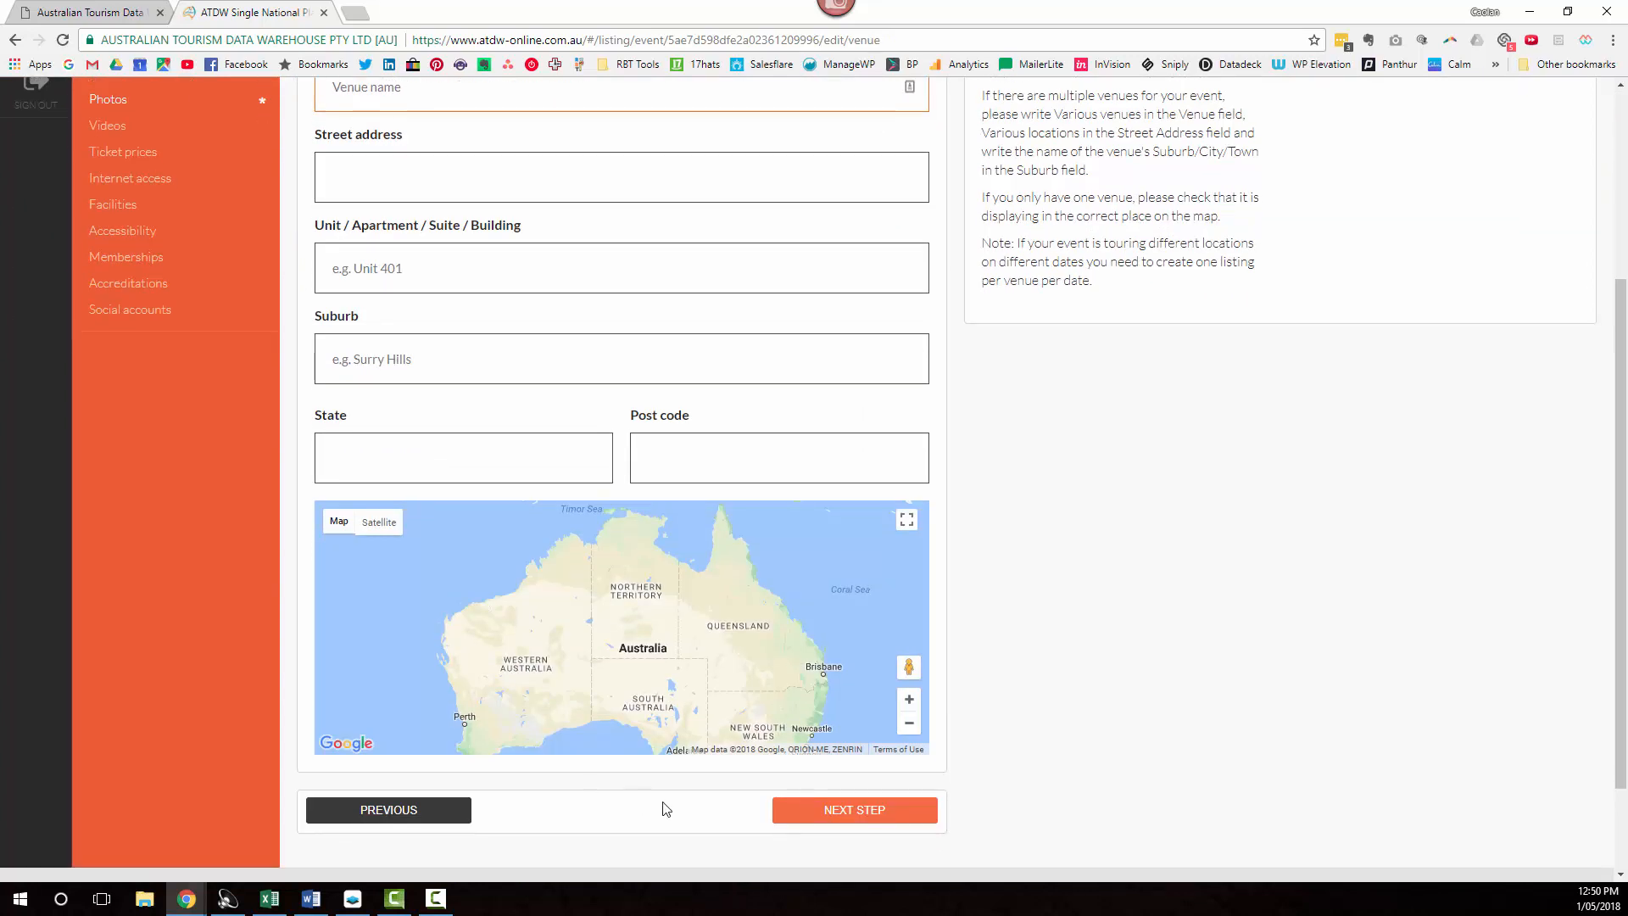
pyautogui.scroll(4, 639, 792)
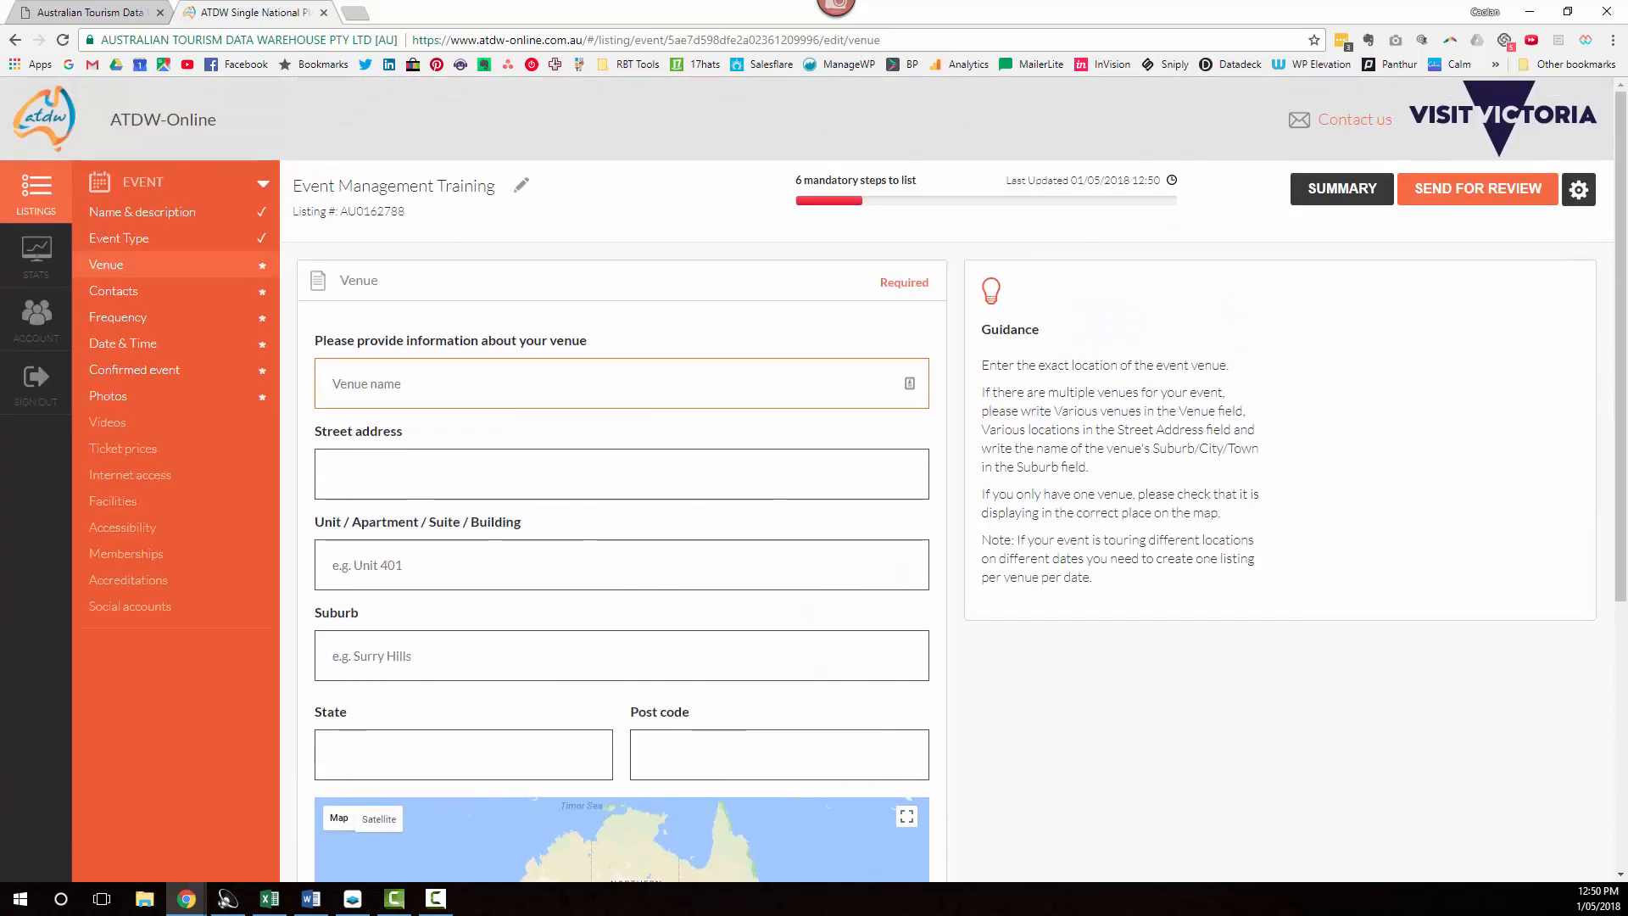
pyautogui.hotkey('alt', 'Tab')
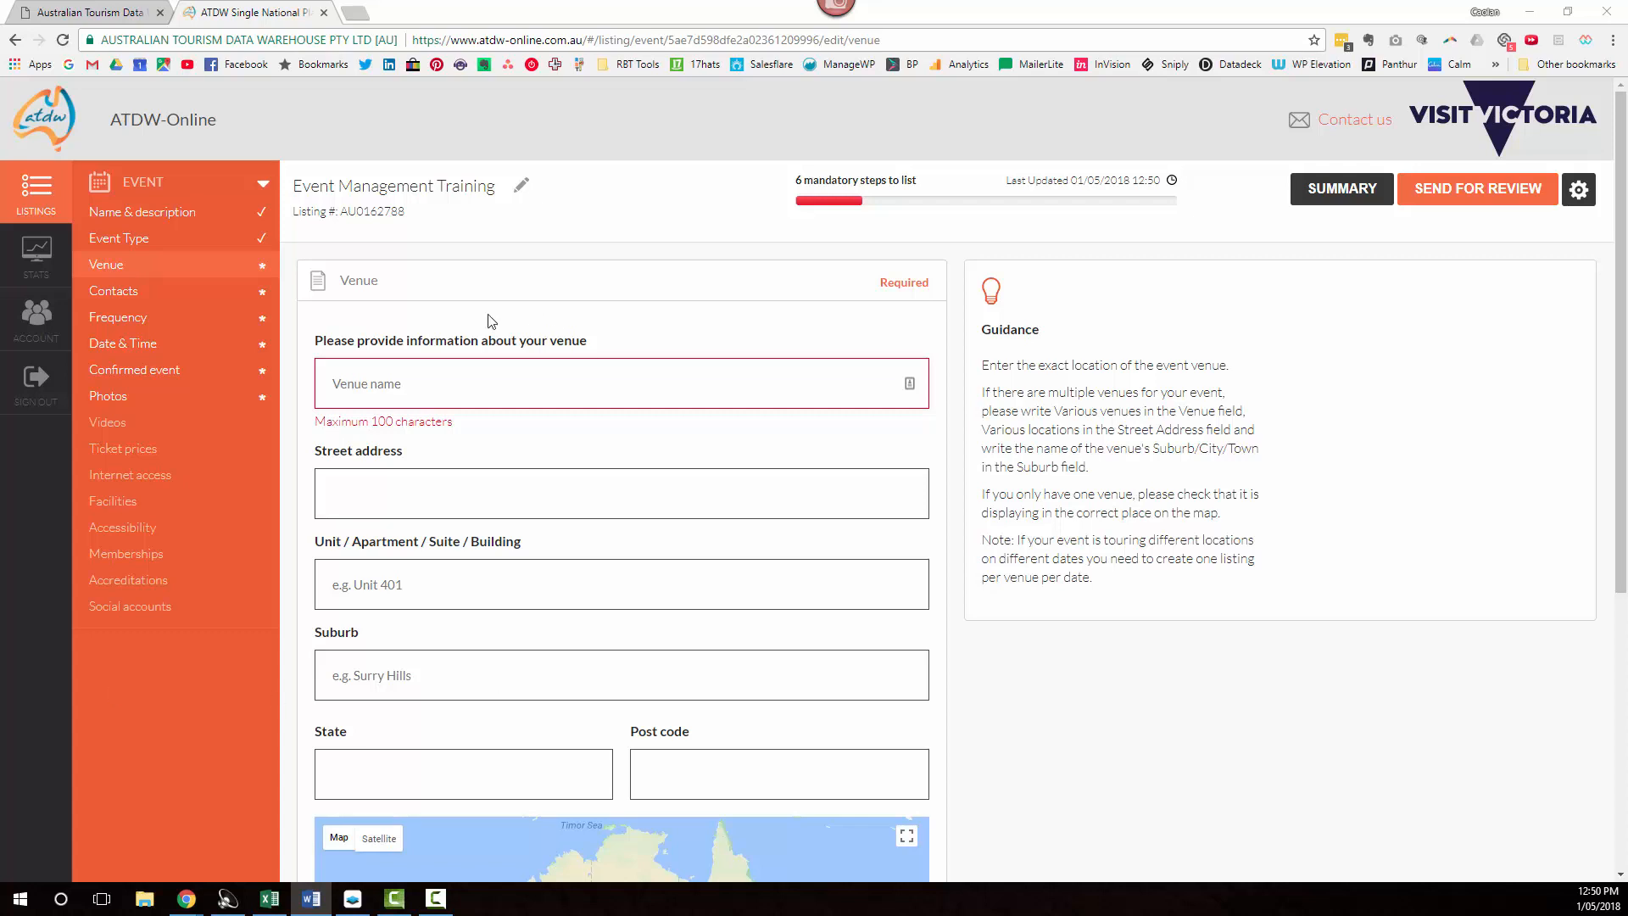
pyautogui.click(396, 386)
pyautogui.write('John Taylor Room, Kilmore Library')
# Enter the library's street address and pick the matching Kilmore VIC suggestion to fill in the suburb, state and post code.
pyautogui.click(423, 511)
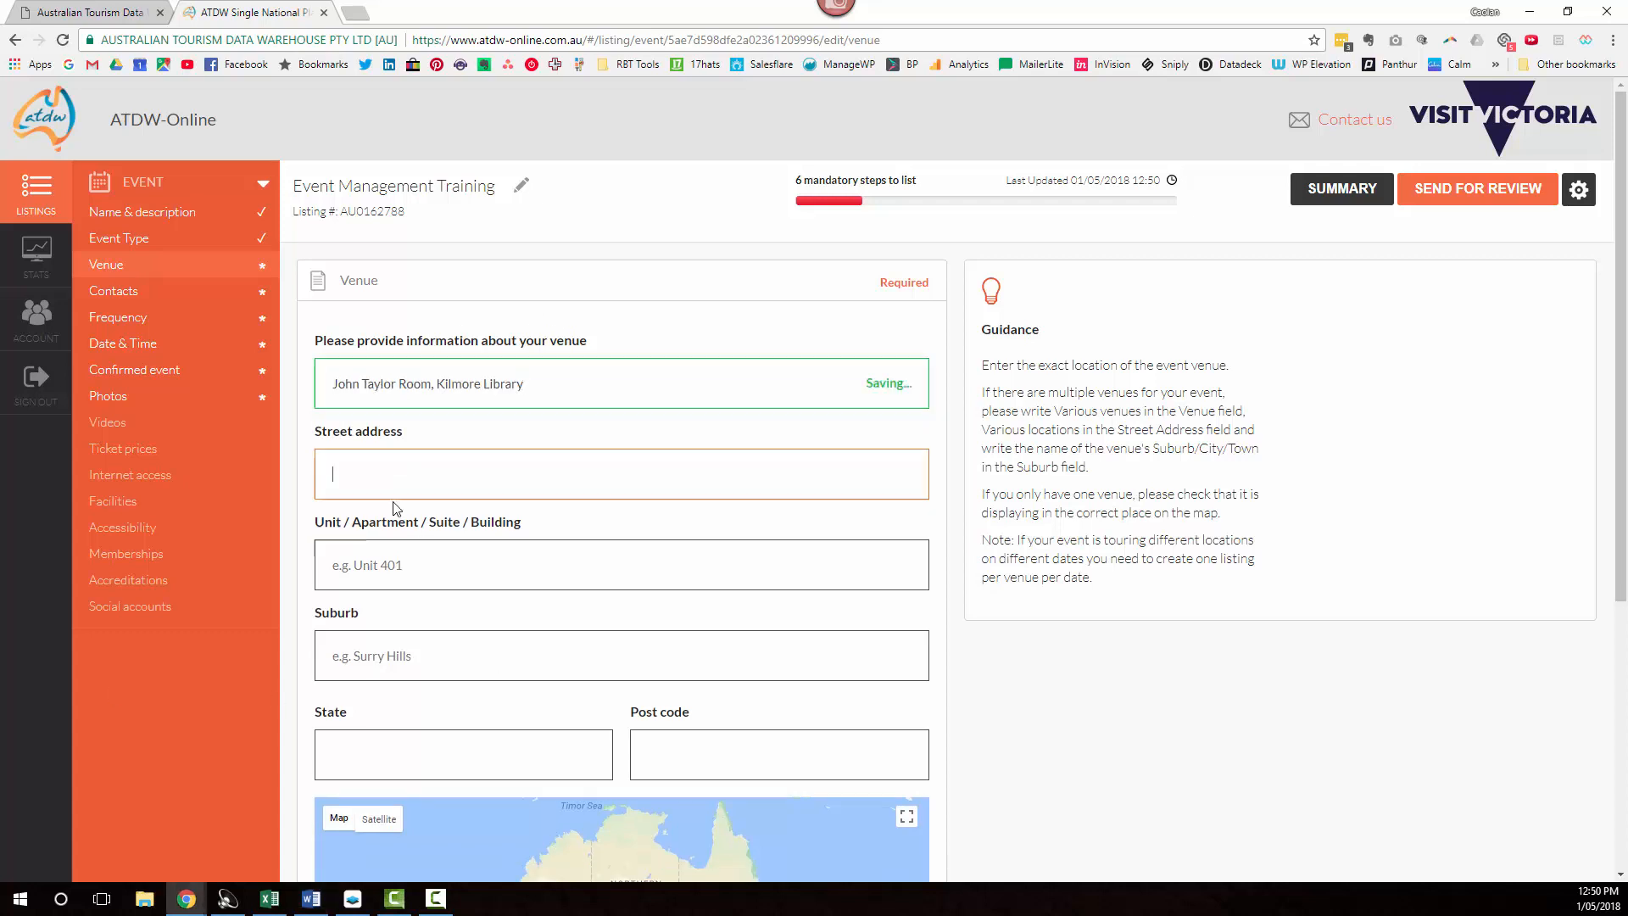
pyautogui.write('12')
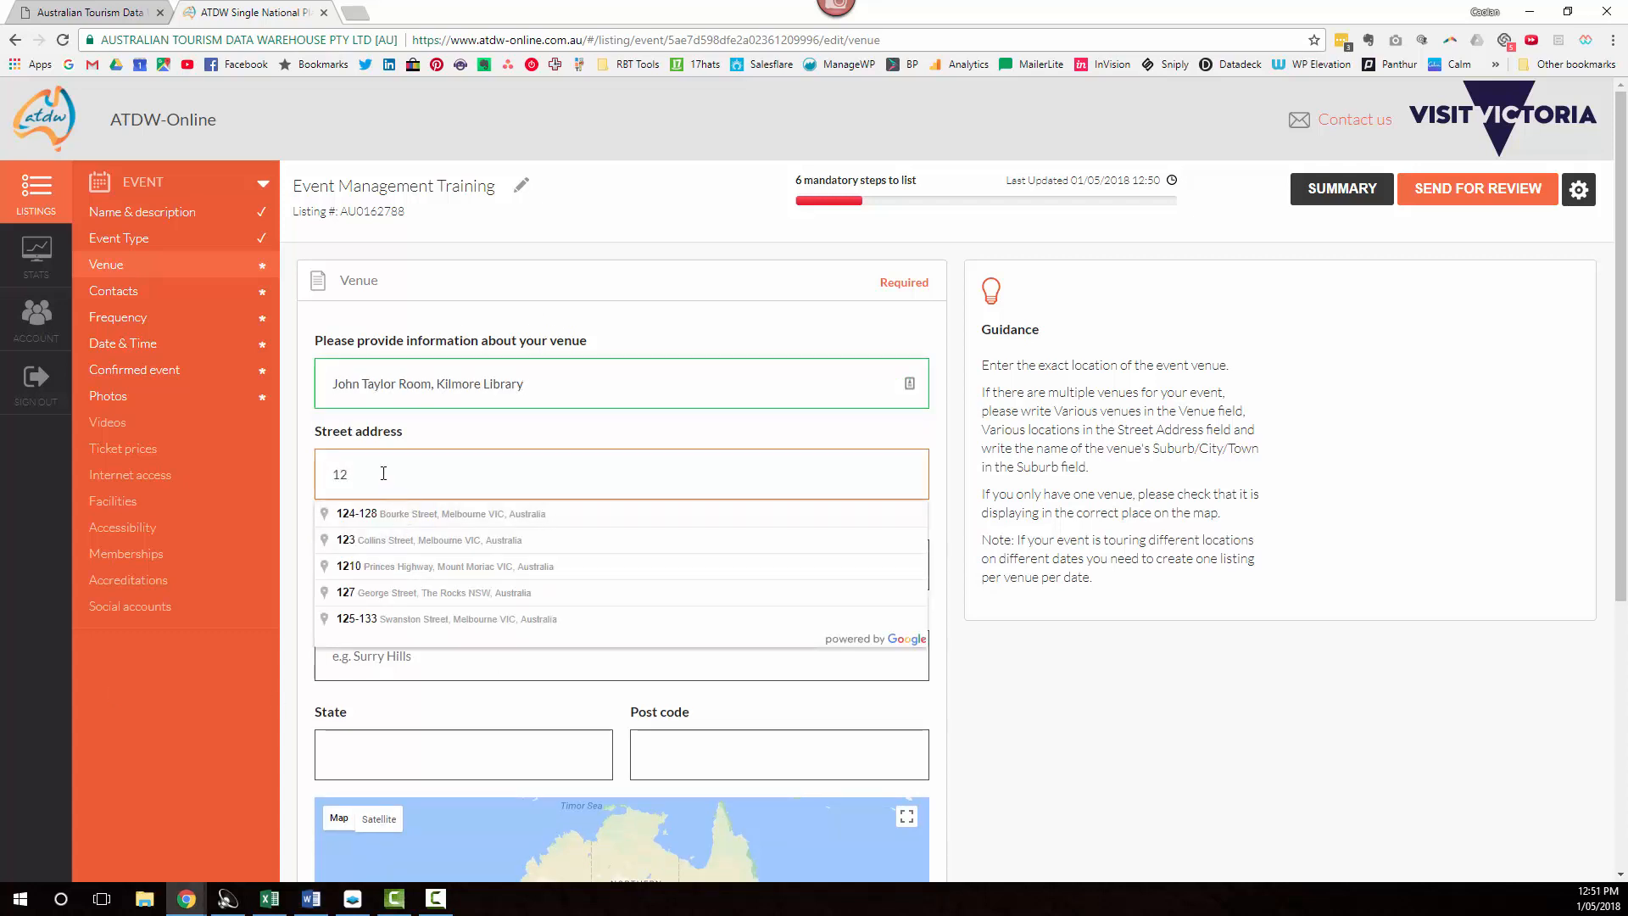
pyautogui.write(' Syd')
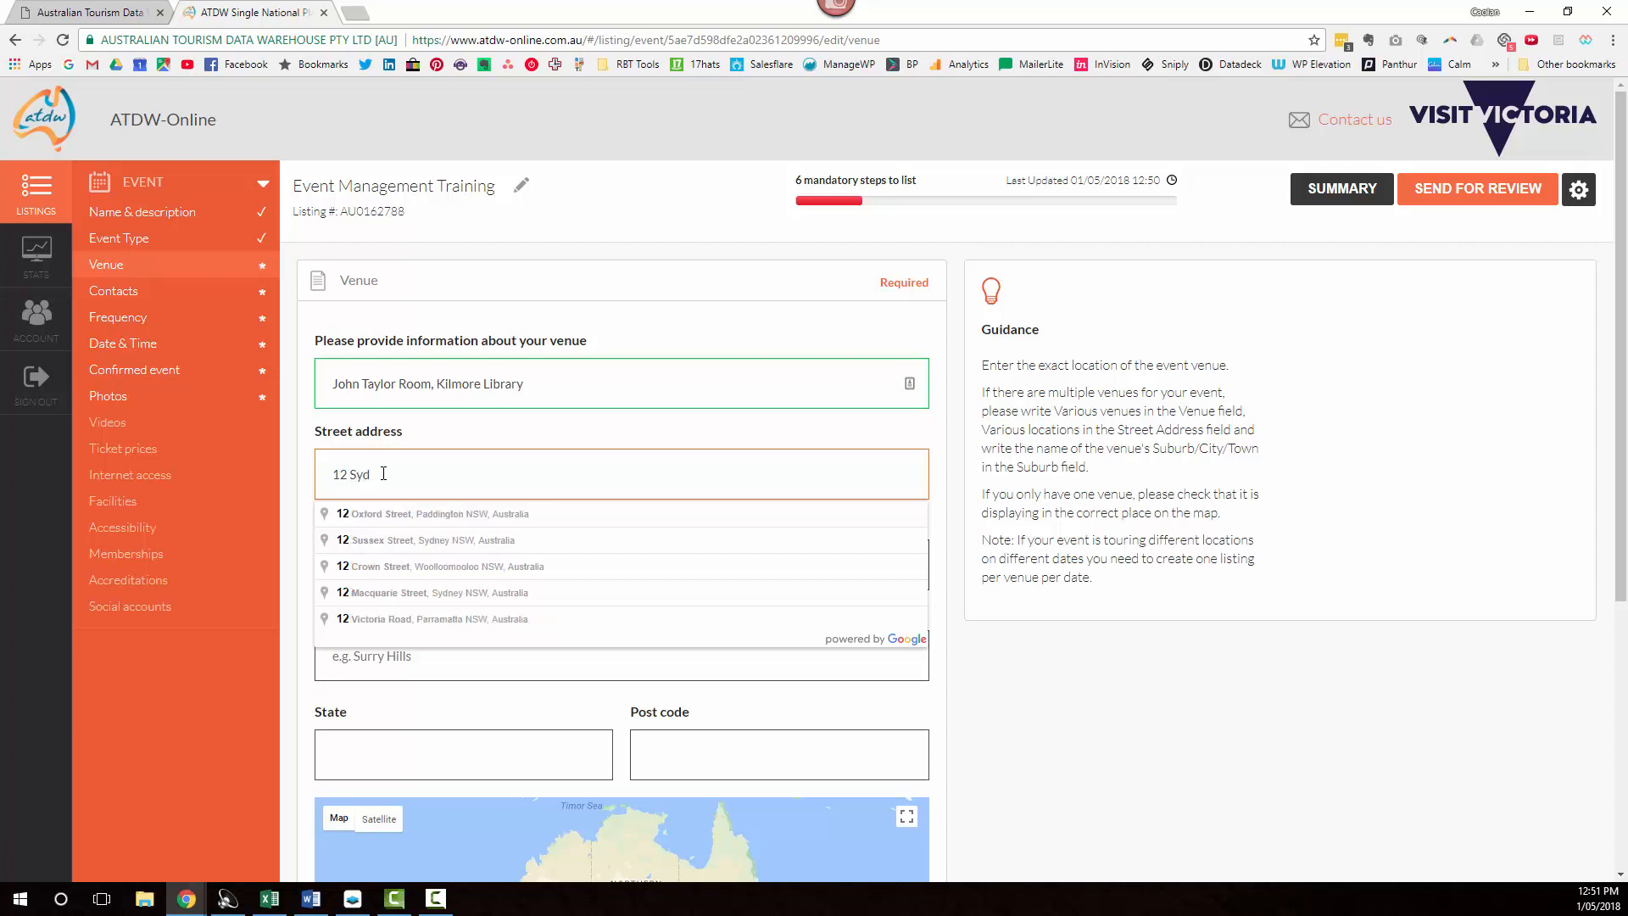
pyautogui.write('ney St')
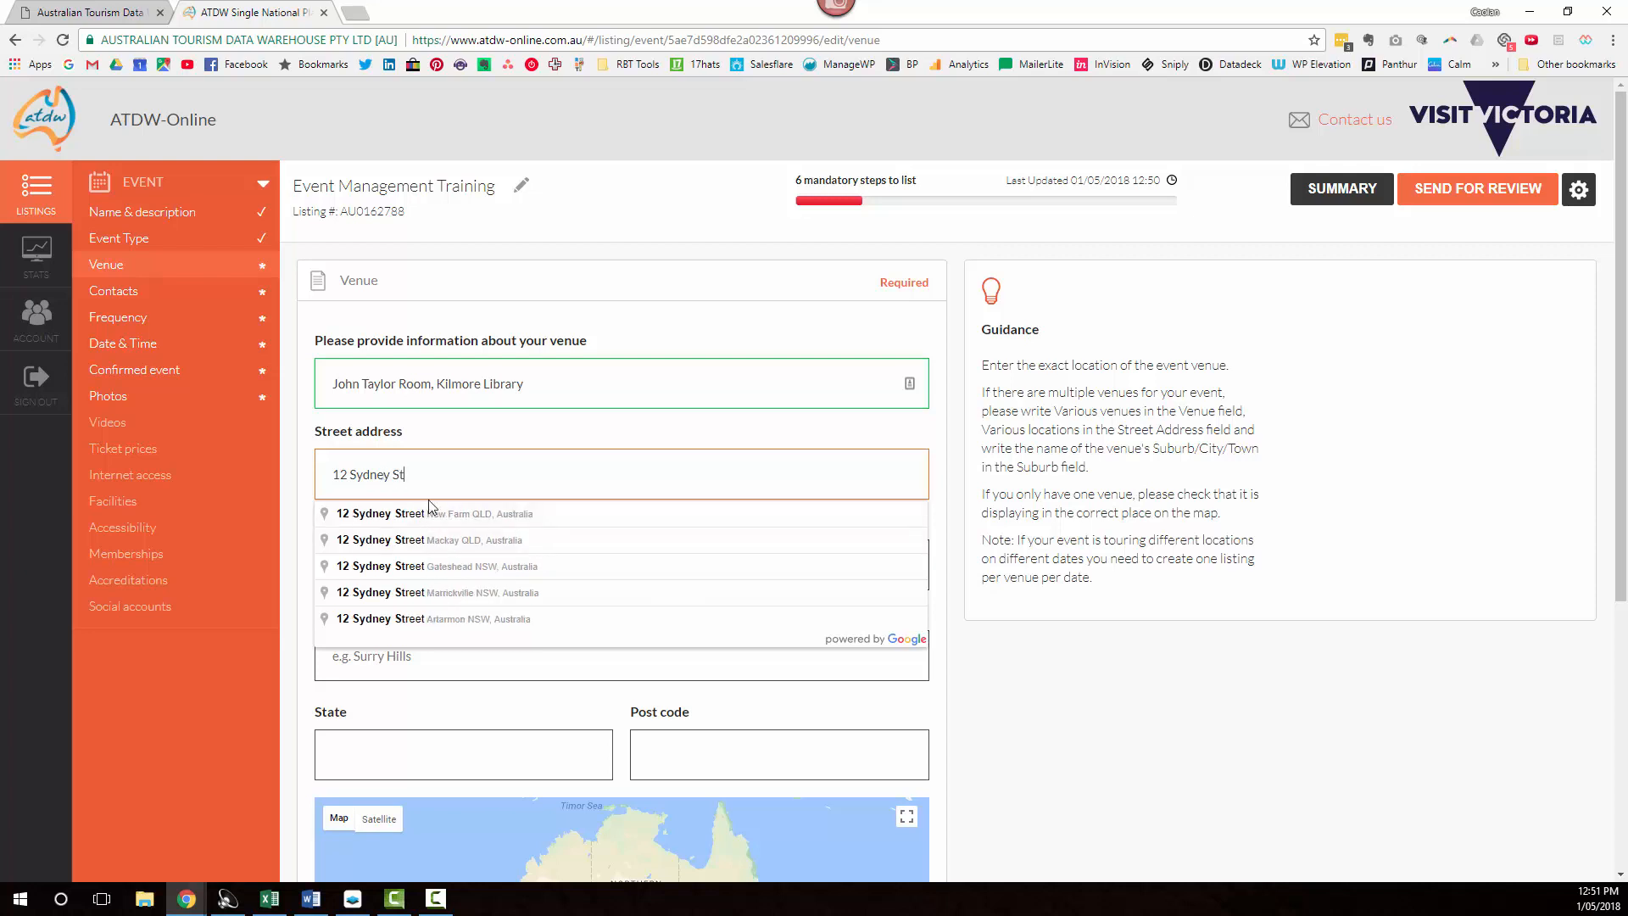
pyautogui.write(', Kilmore')
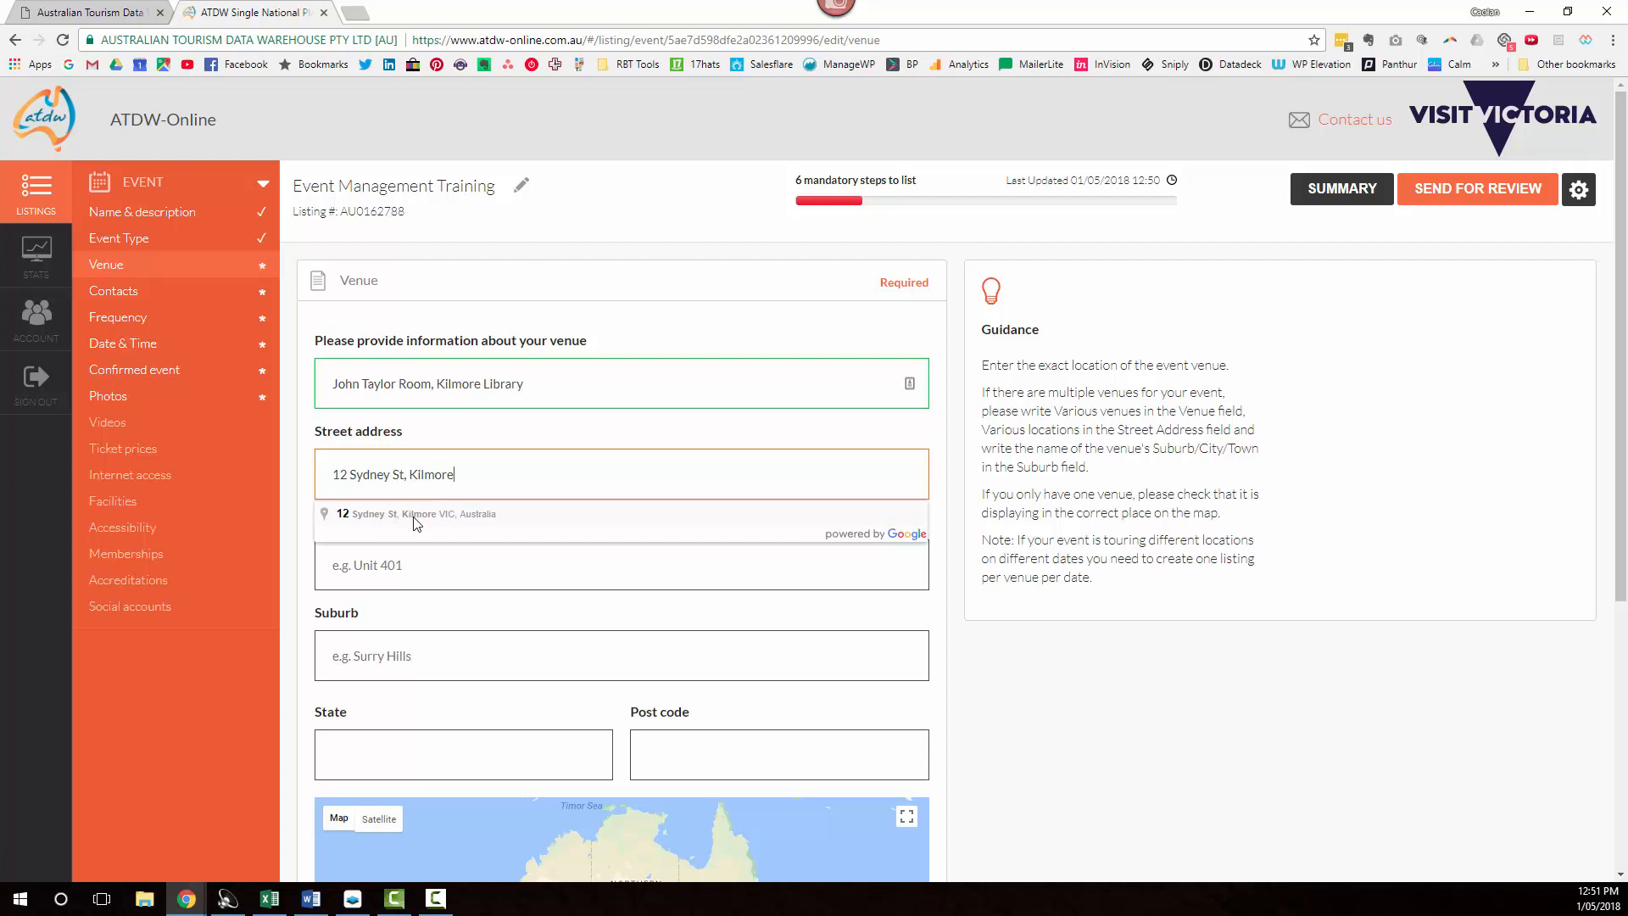
pyautogui.click(416, 514)
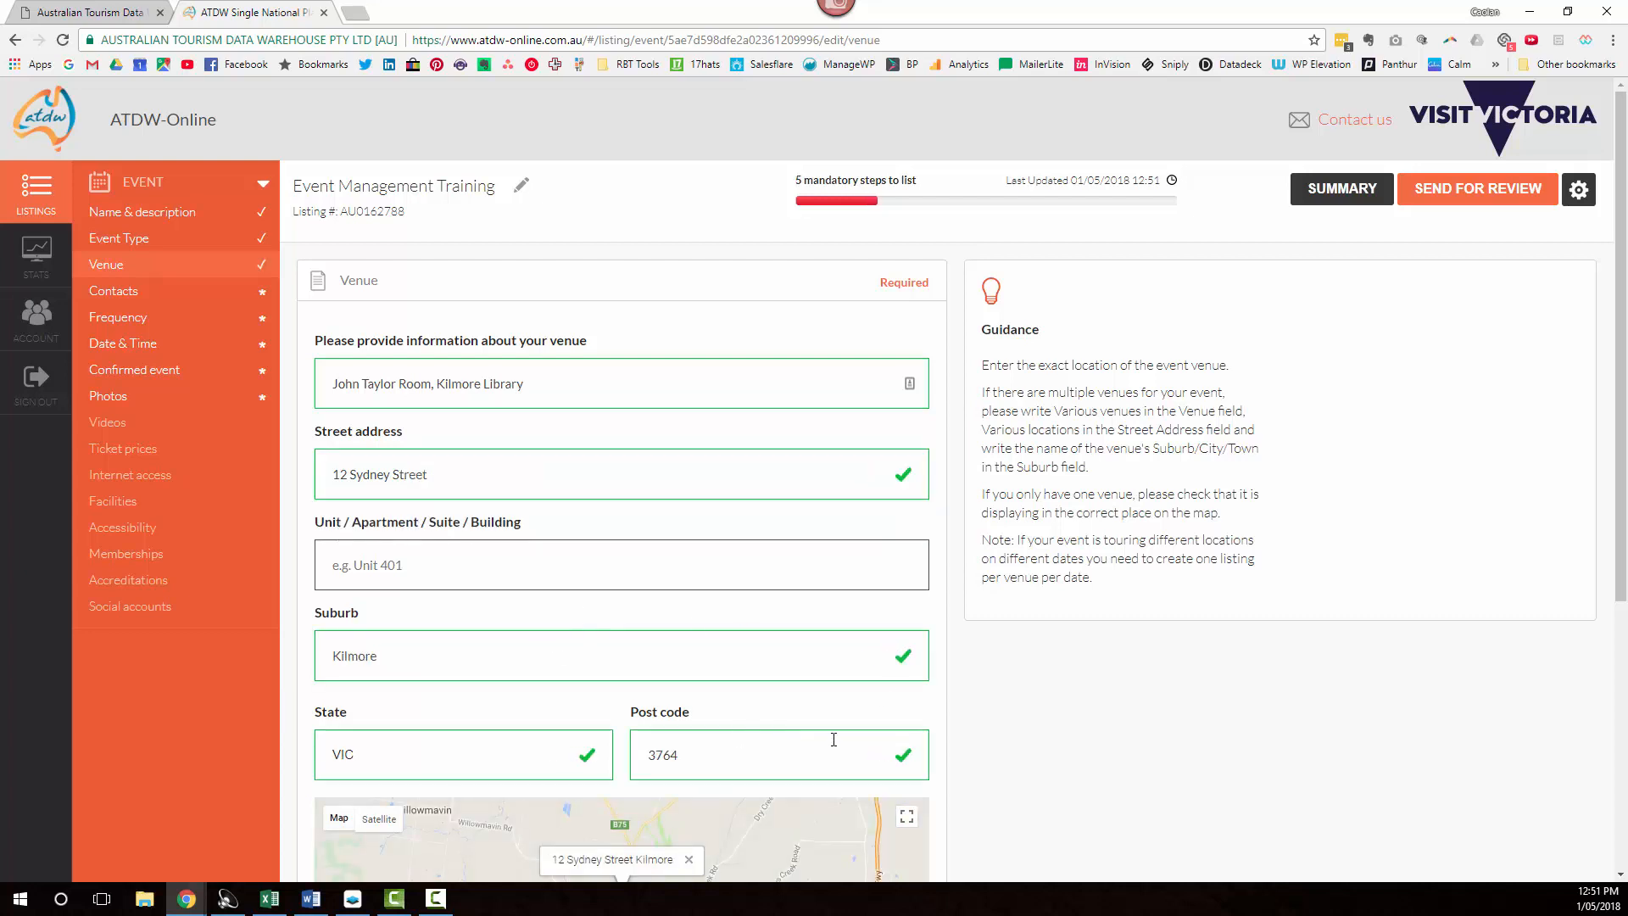
# Check the venue on the map, adjust the marker on the Kilmore library building, and continue to the contacts section.
pyautogui.scroll(-3, 833, 739)
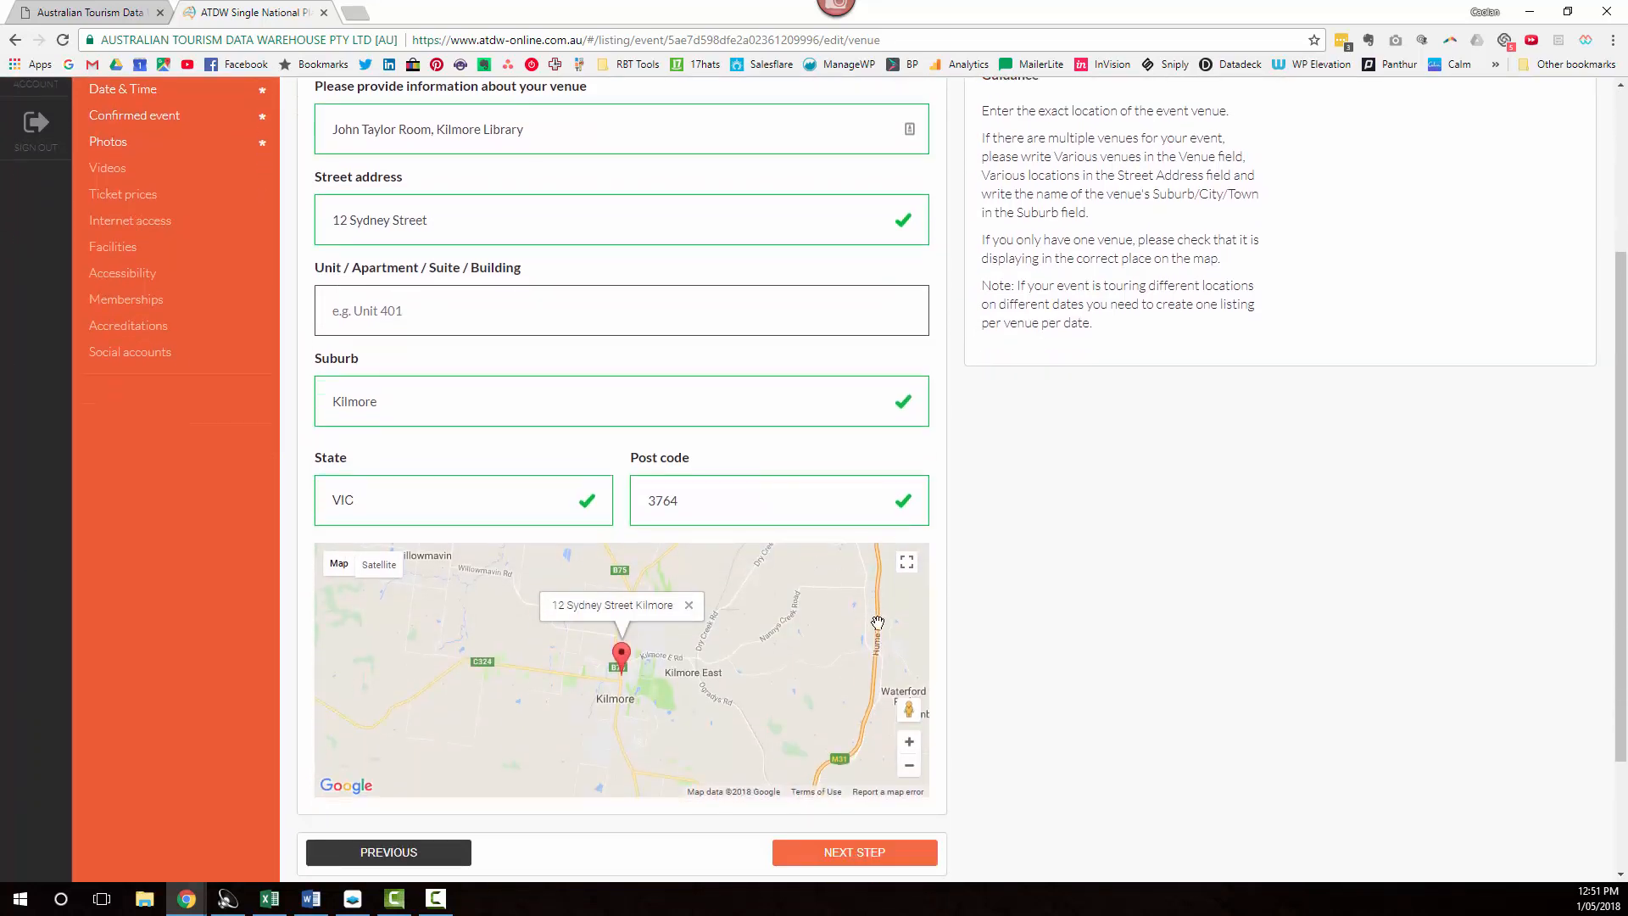
pyautogui.scroll(-1, 1051, 654)
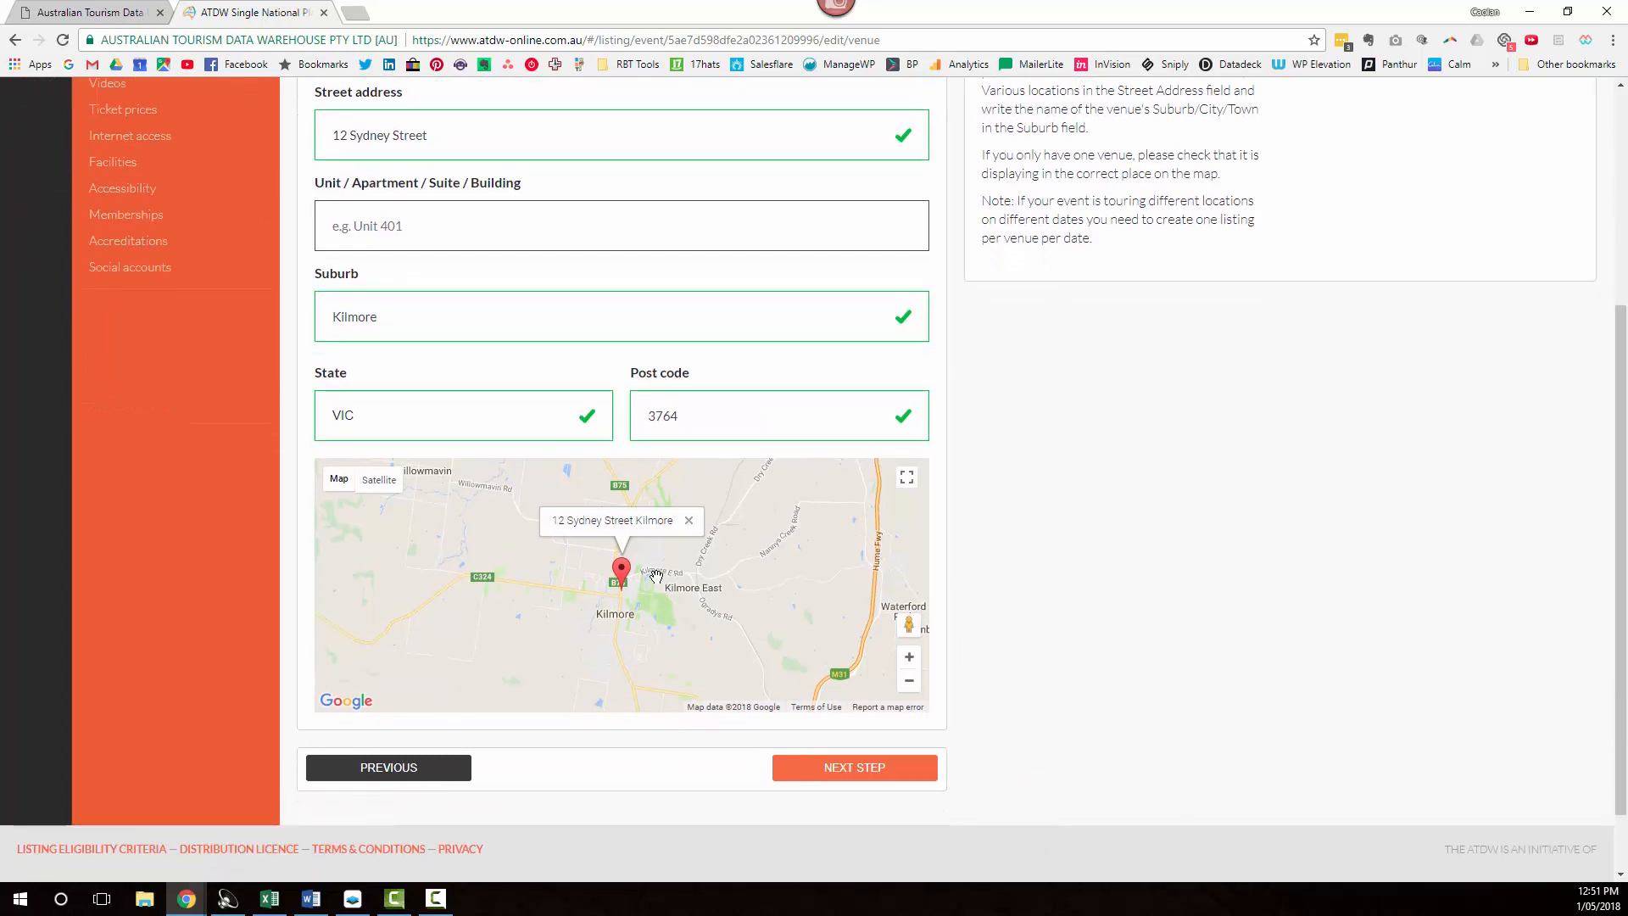
pyautogui.scroll(2, 619, 593)
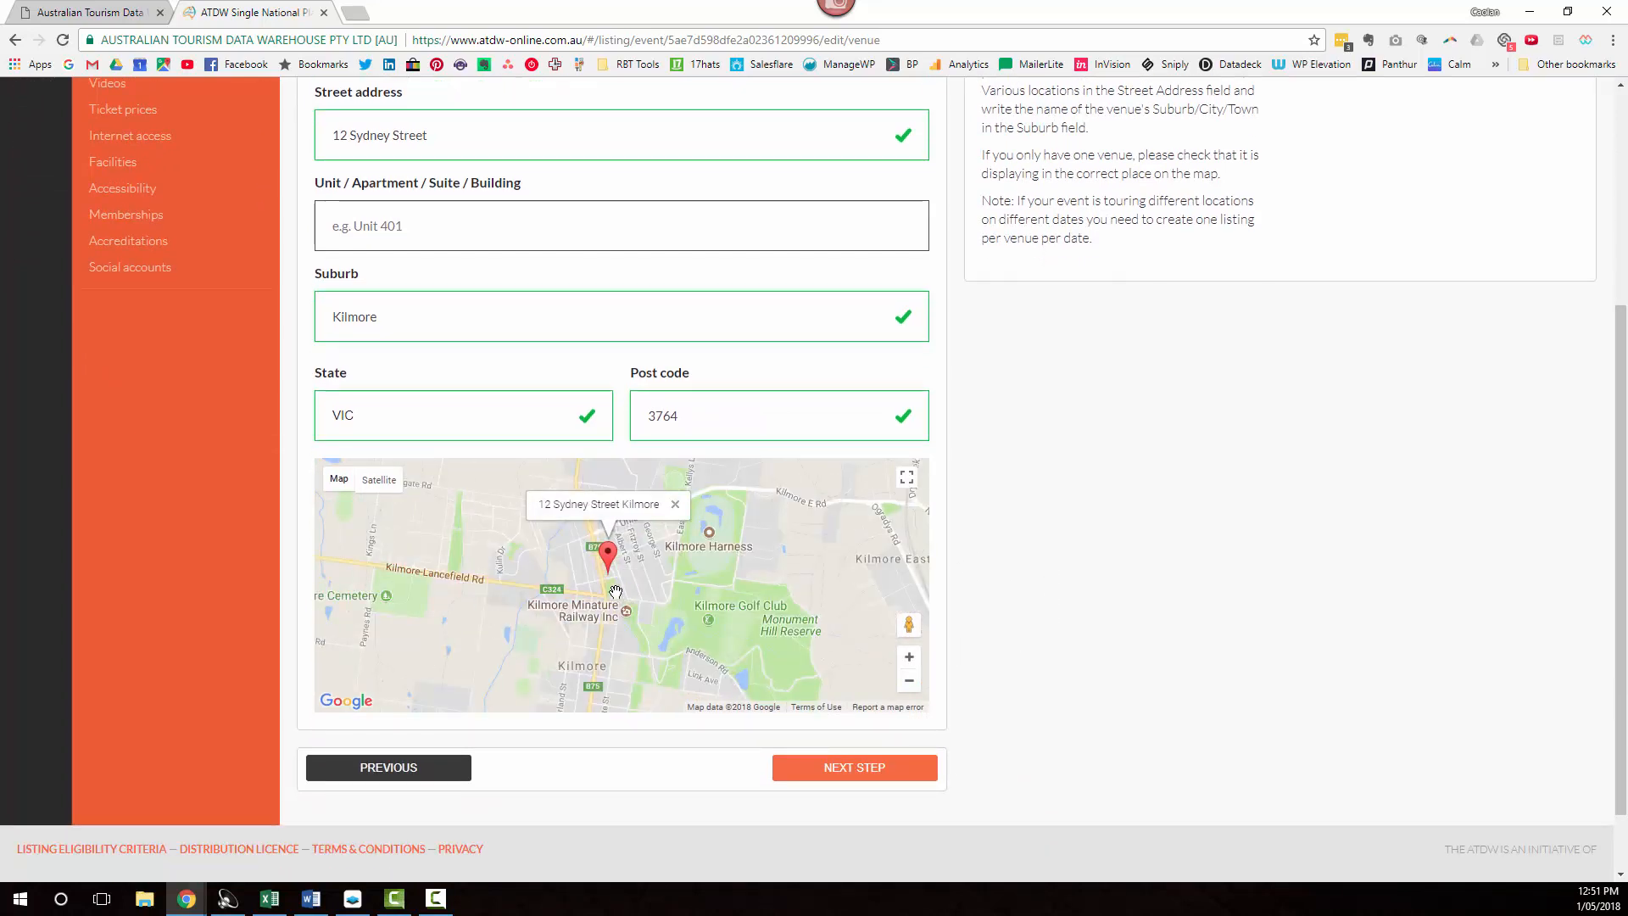
pyautogui.scroll(1, 615, 591)
pyautogui.scroll(1, 581, 552)
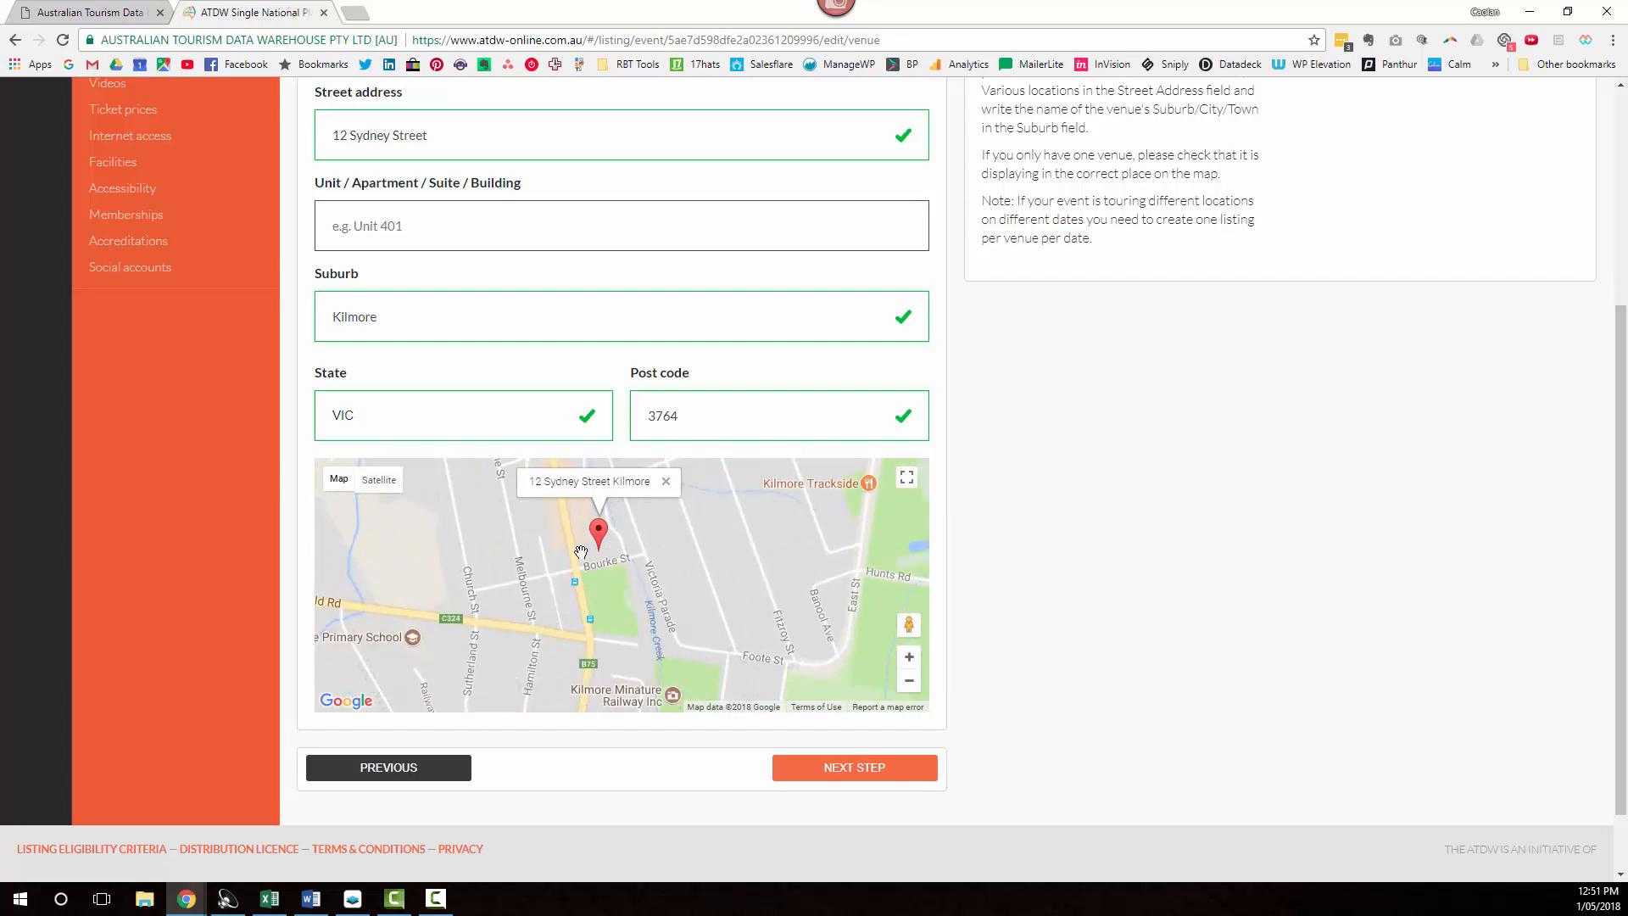
pyautogui.scroll(1, 585, 551)
pyautogui.scroll(1, 644, 547)
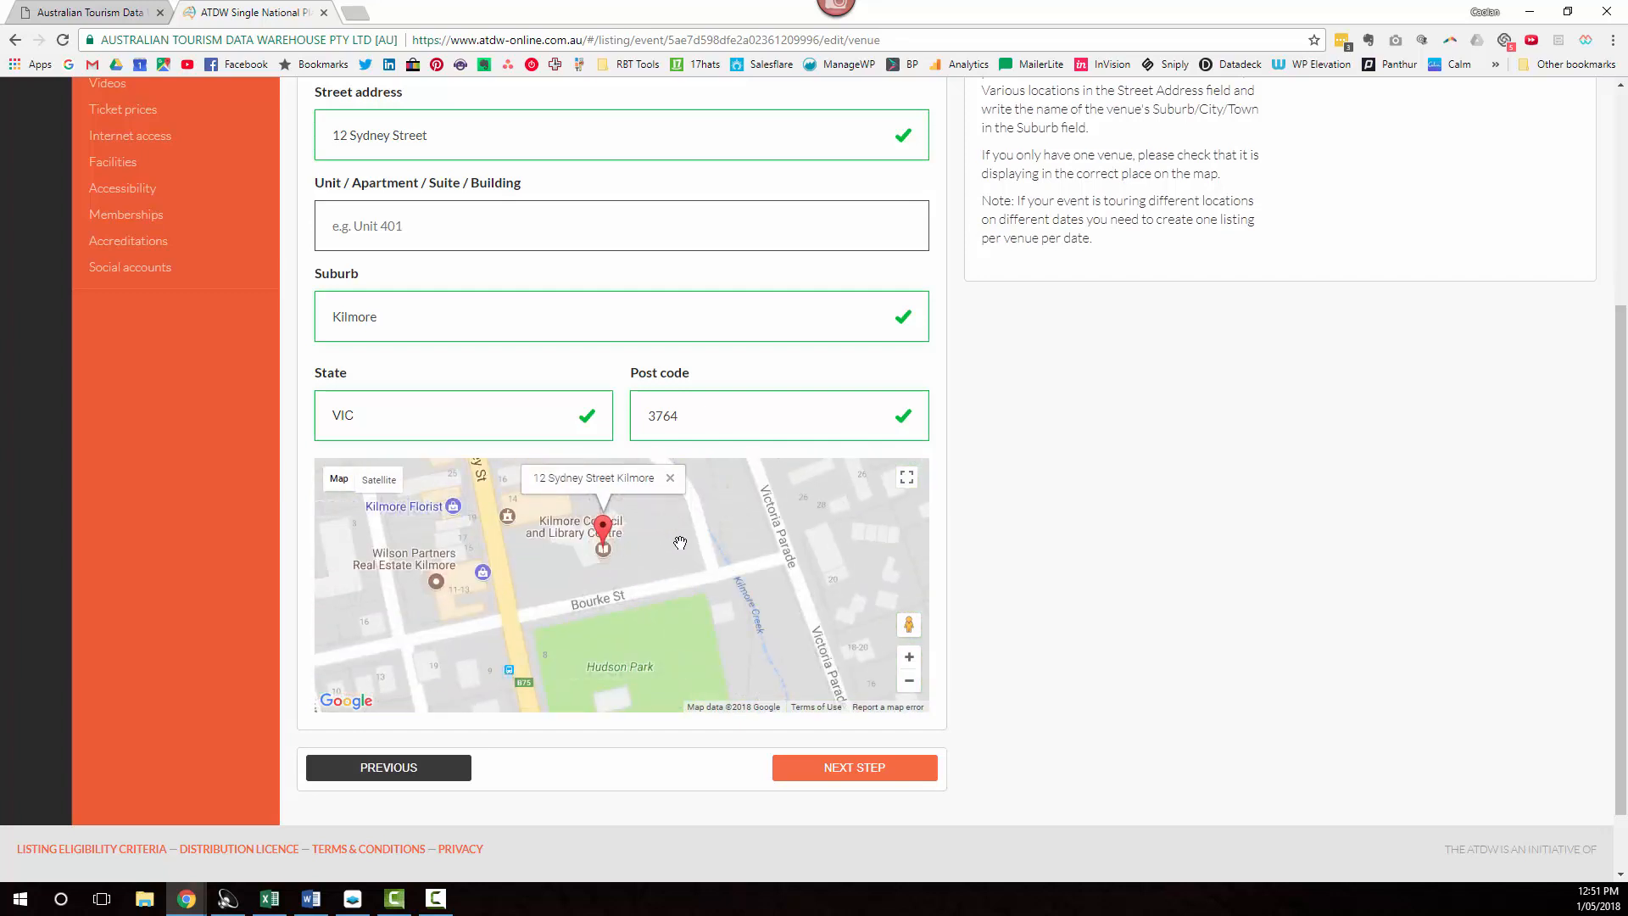
pyautogui.moveTo(680, 542); pyautogui.dragTo(697, 591)
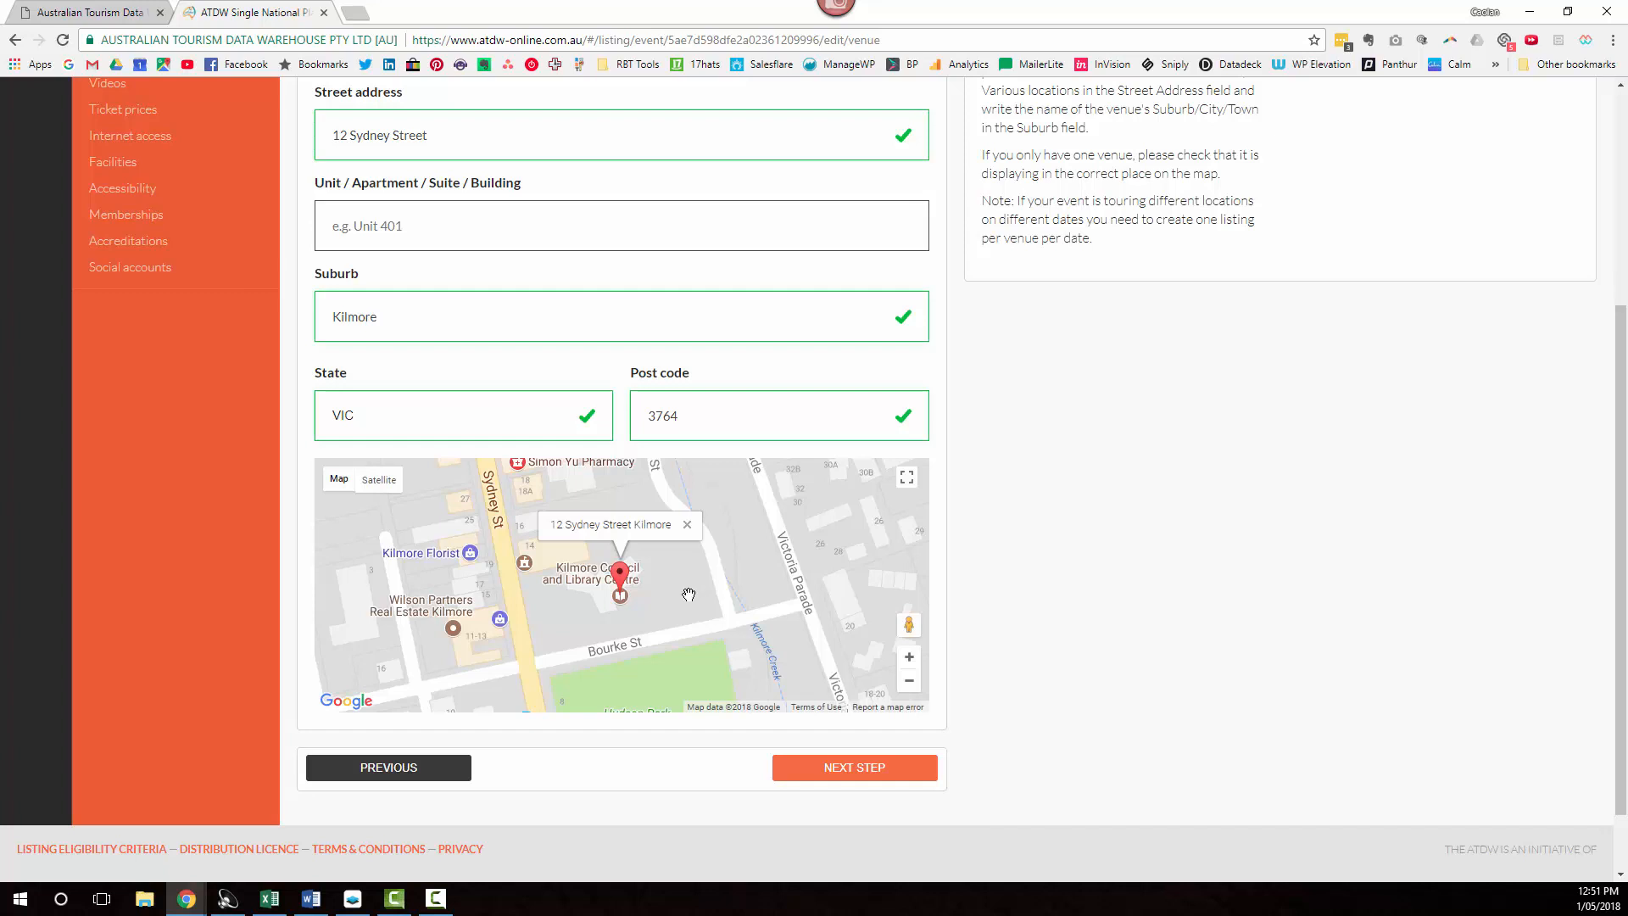
pyautogui.scroll(1, 657, 589)
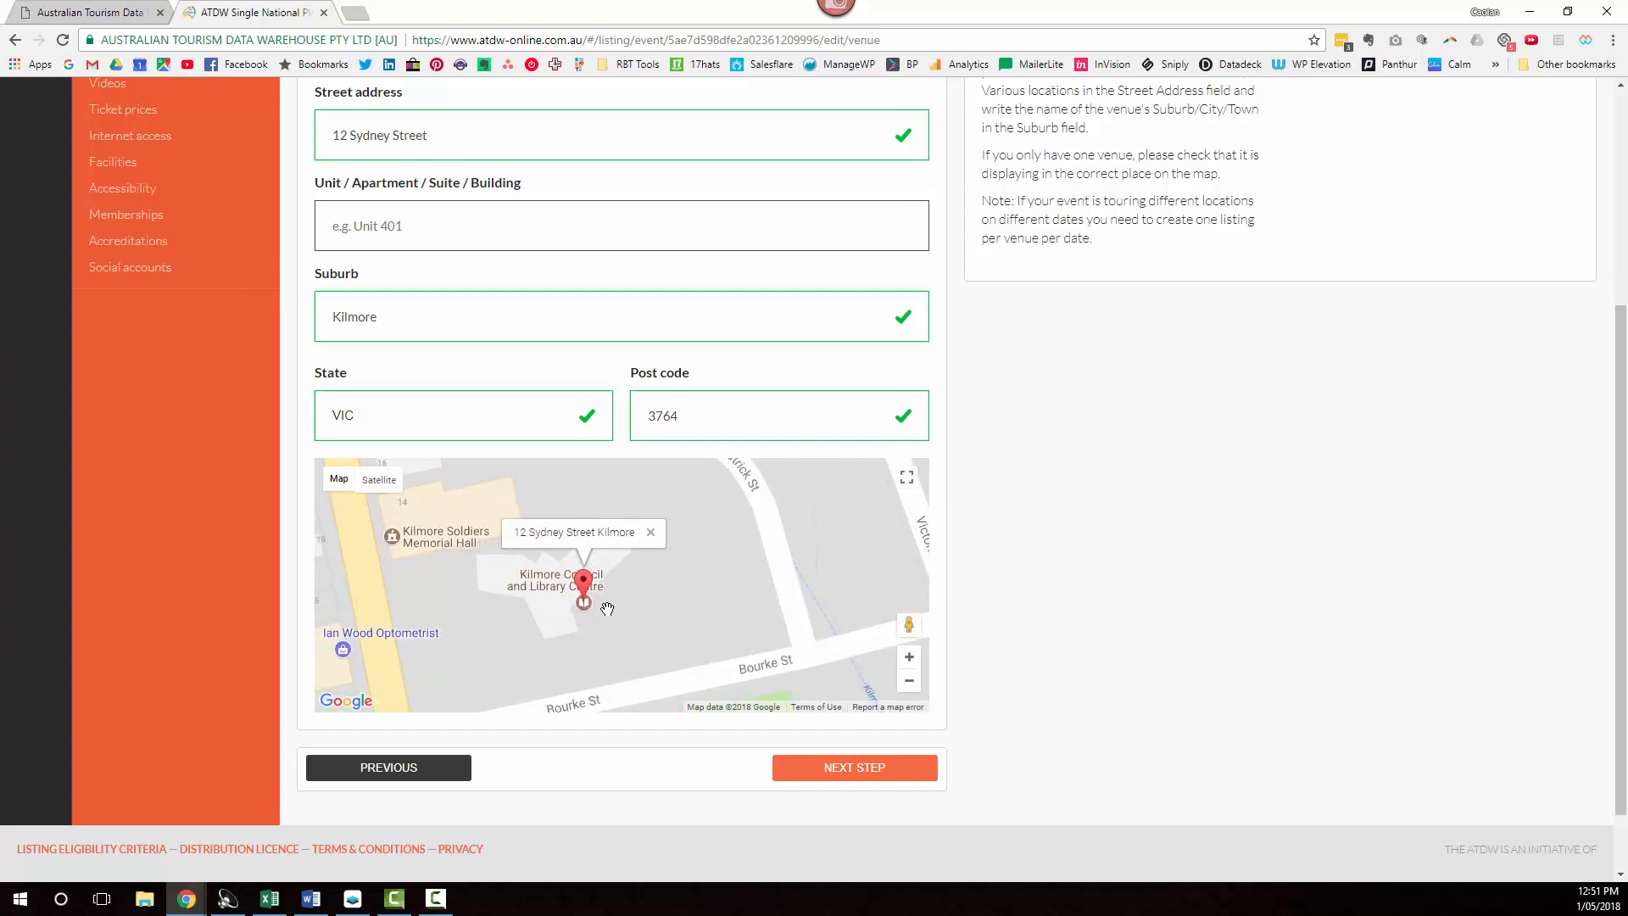
pyautogui.scroll(-1, 717, 603)
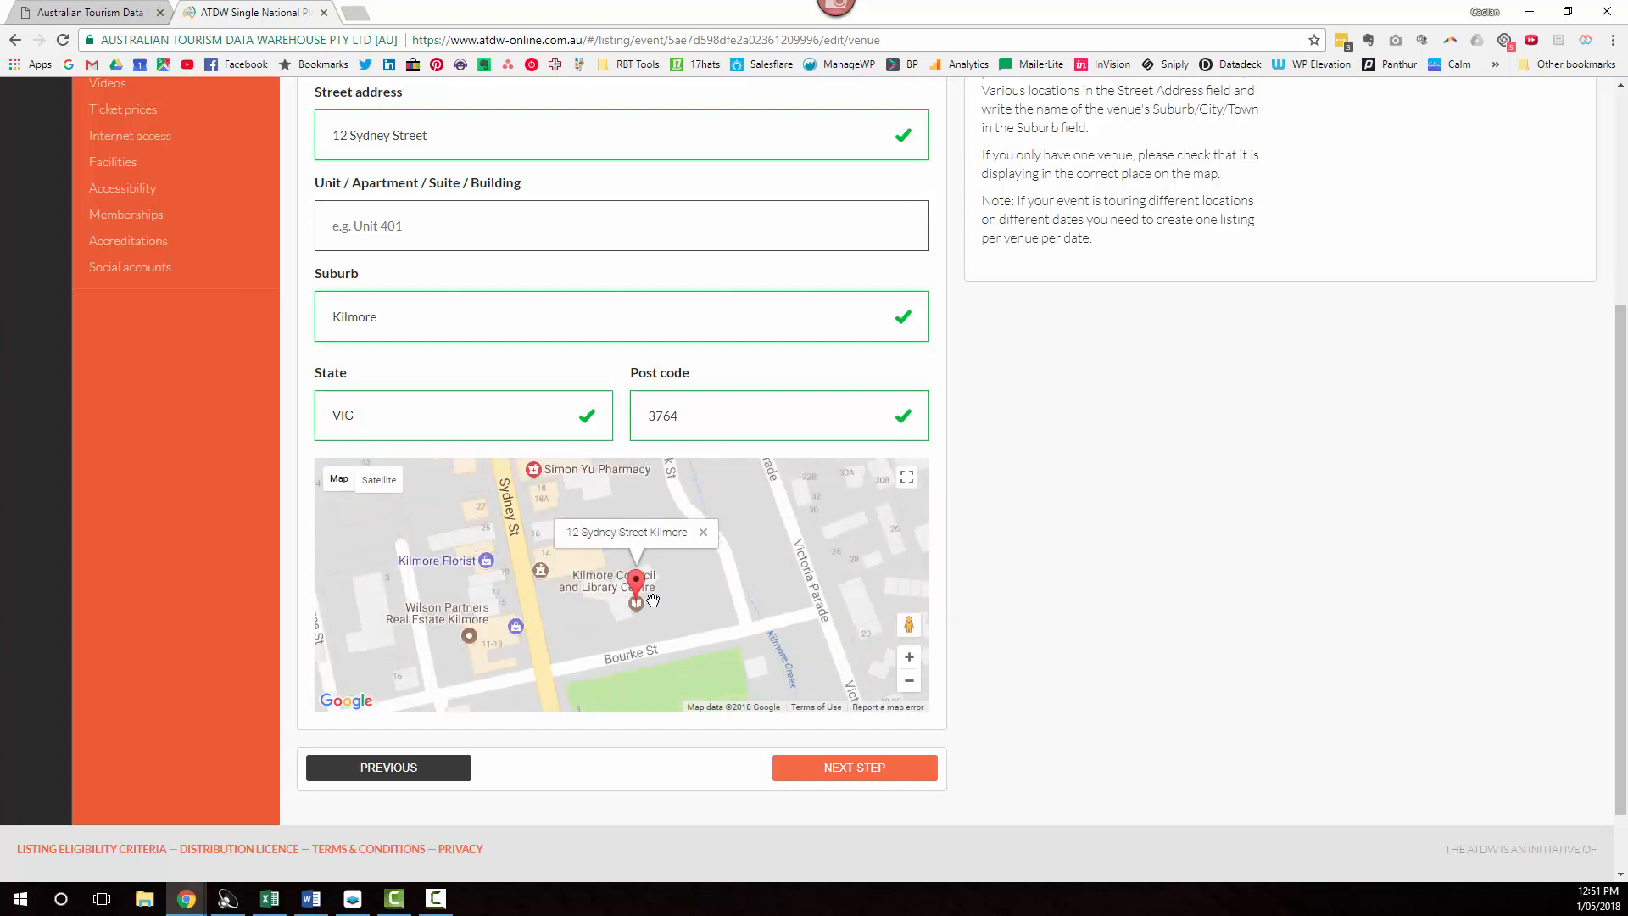
pyautogui.moveTo(634, 591)
pyautogui.mouseDown()
pyautogui.moveTo(657, 587)
pyautogui.moveTo(633, 585)
pyautogui.mouseUp()
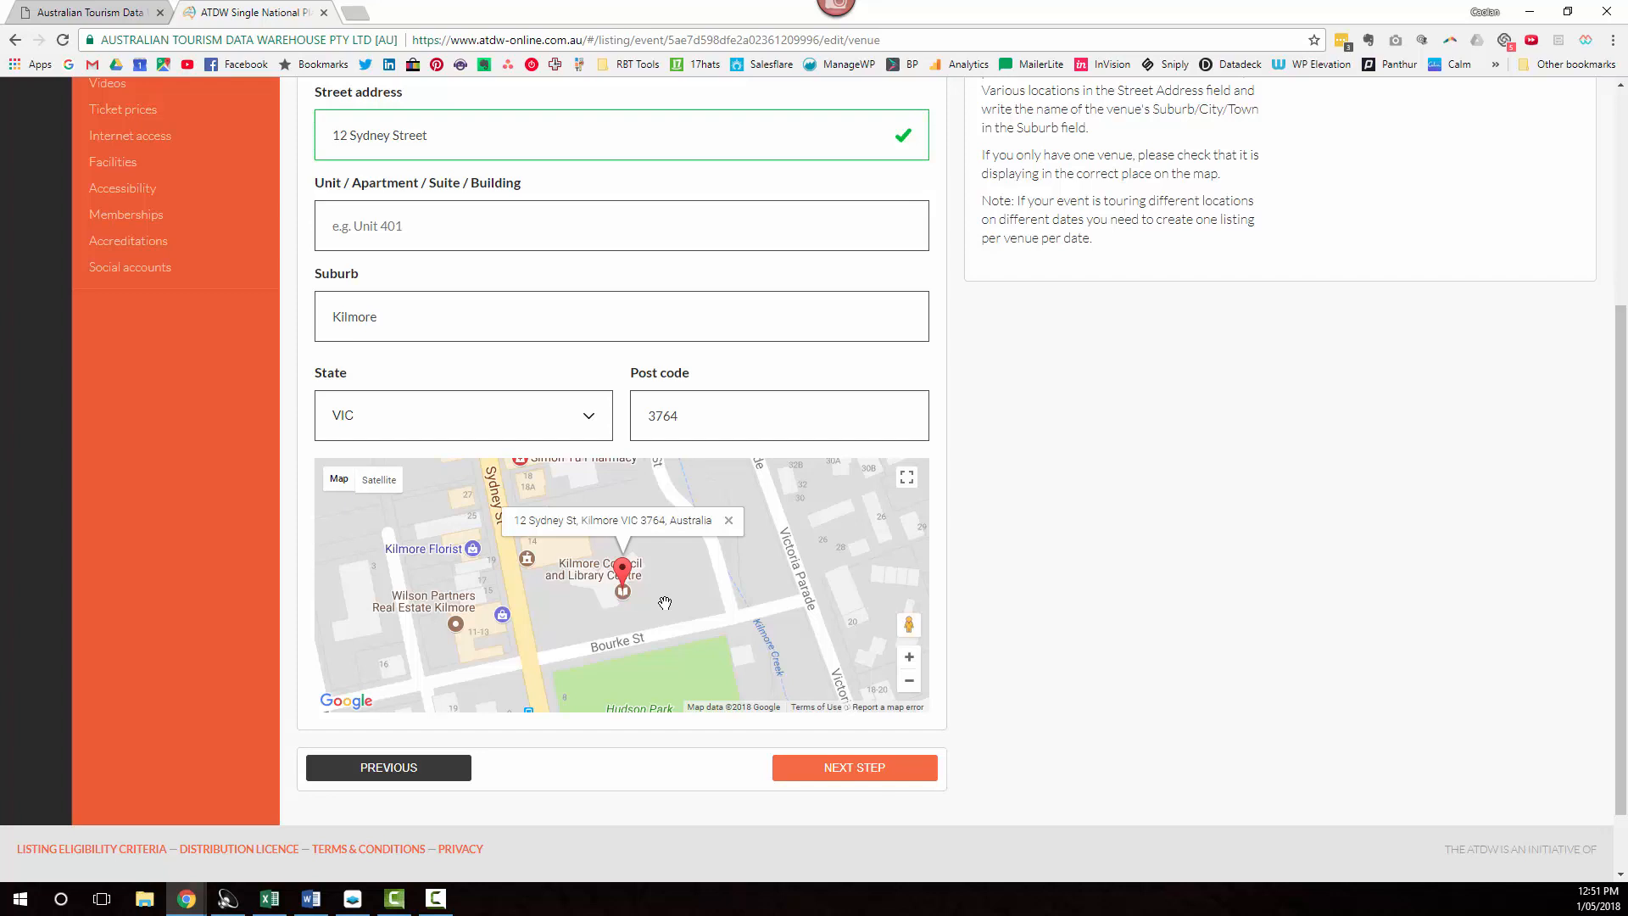
pyautogui.click(875, 768)
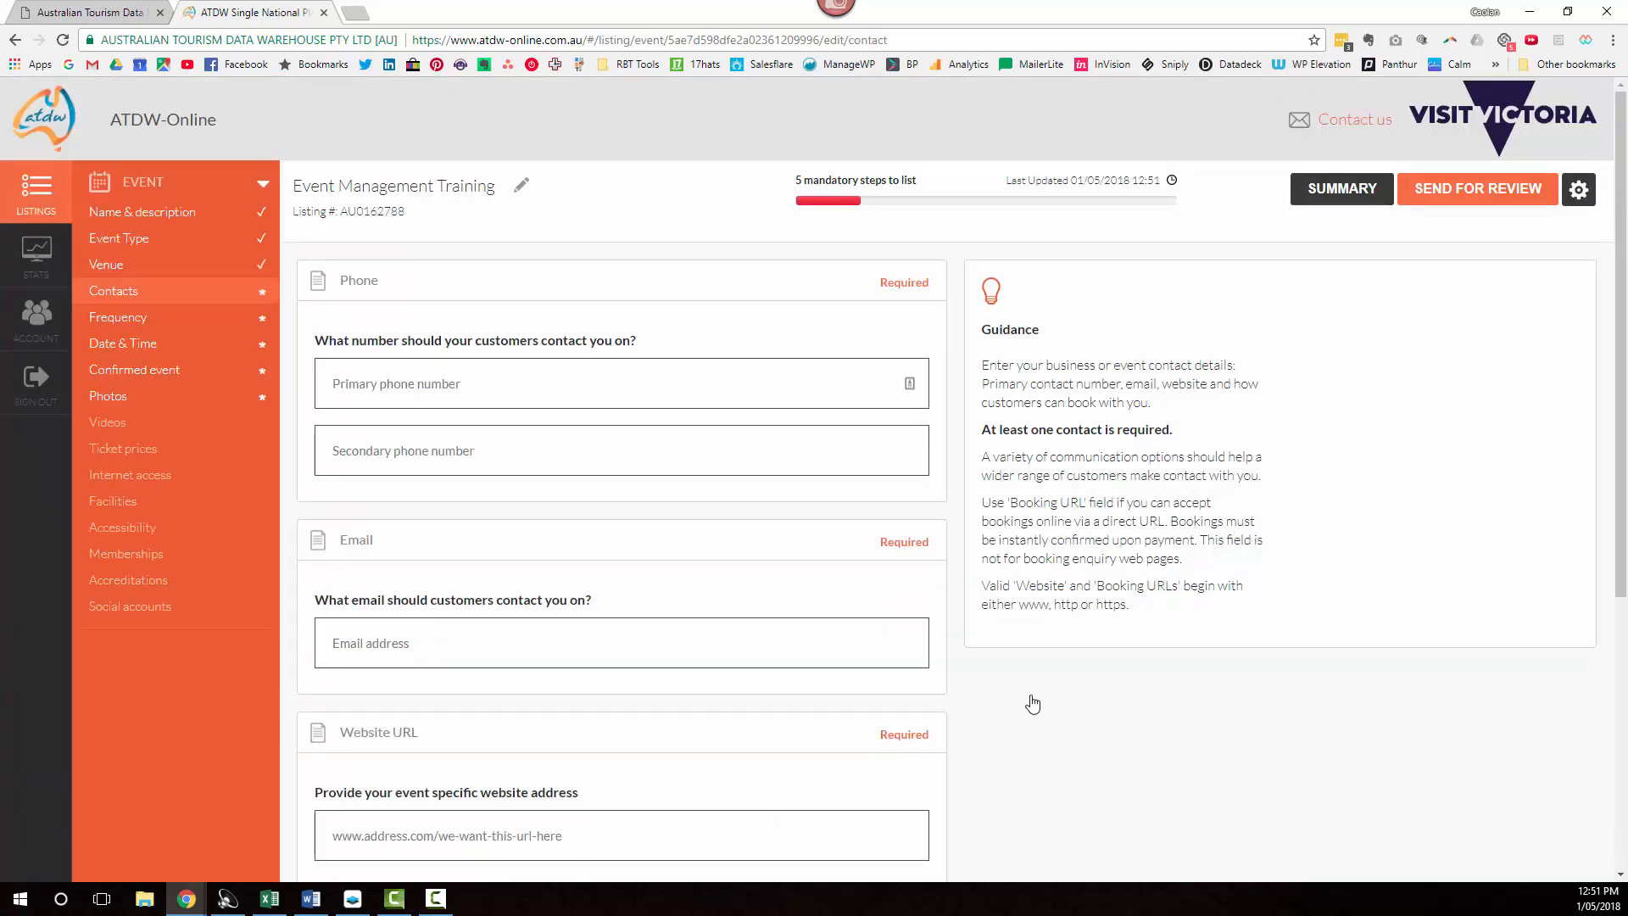
# Fill in the primary phone number and the customer contact email, copying both from the Word document.
pyautogui.click(364, 383)
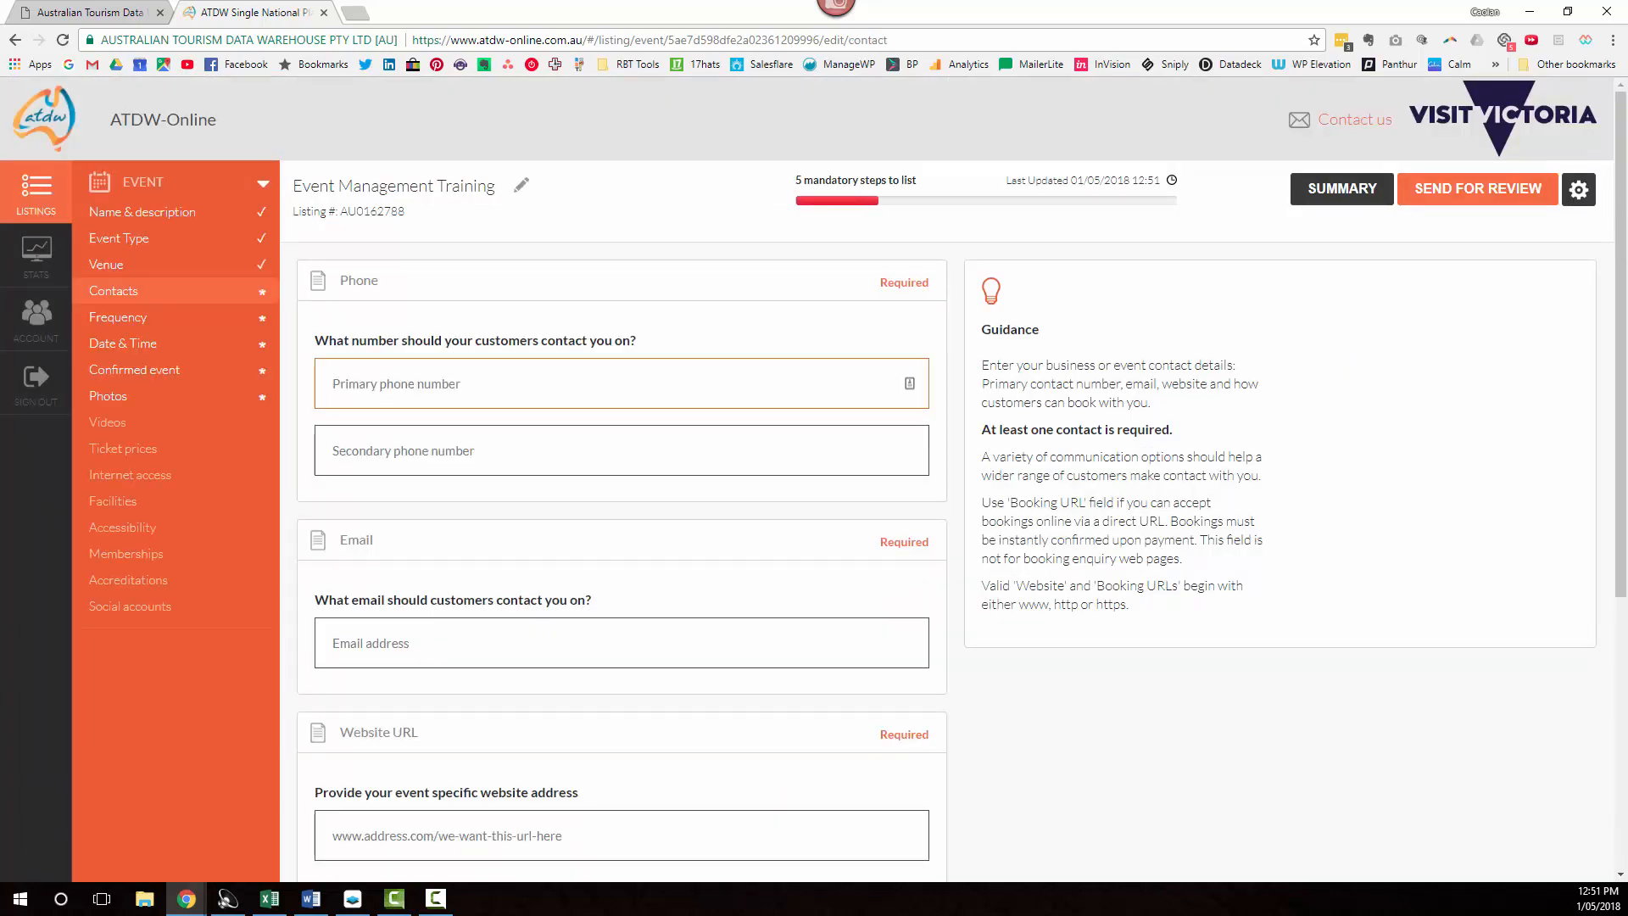
pyautogui.hotkey('alt', 'Tab')
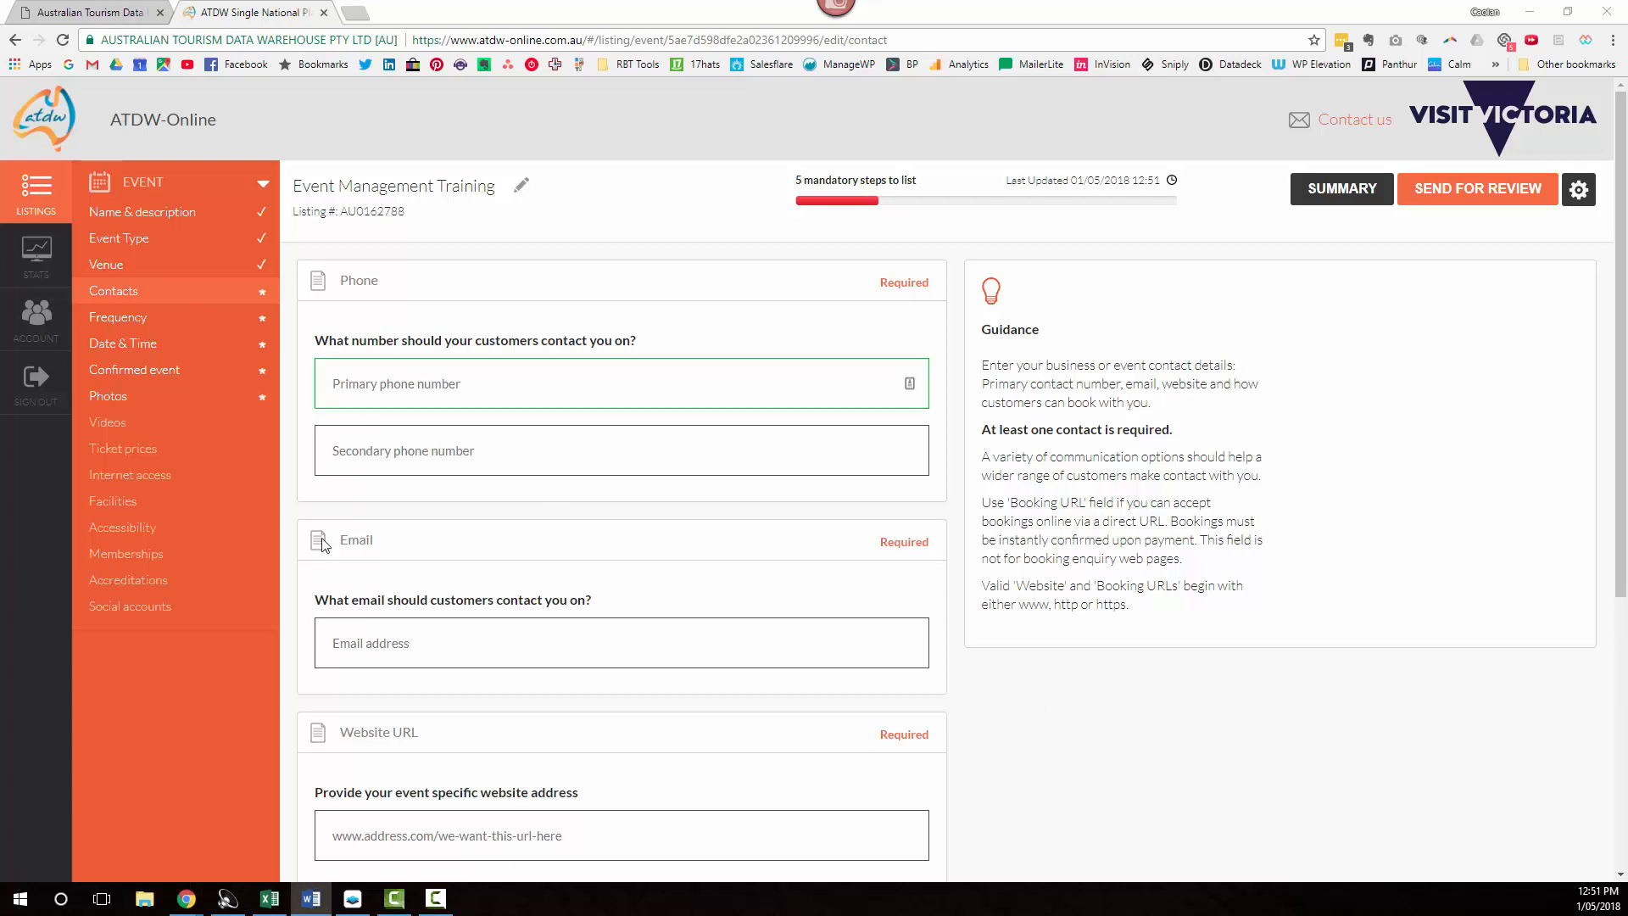
pyautogui.hotkey('alt', 'Tab')
pyautogui.hotkey('ctrl', 'v')
pyautogui.hotkey('alt', 'Tab')
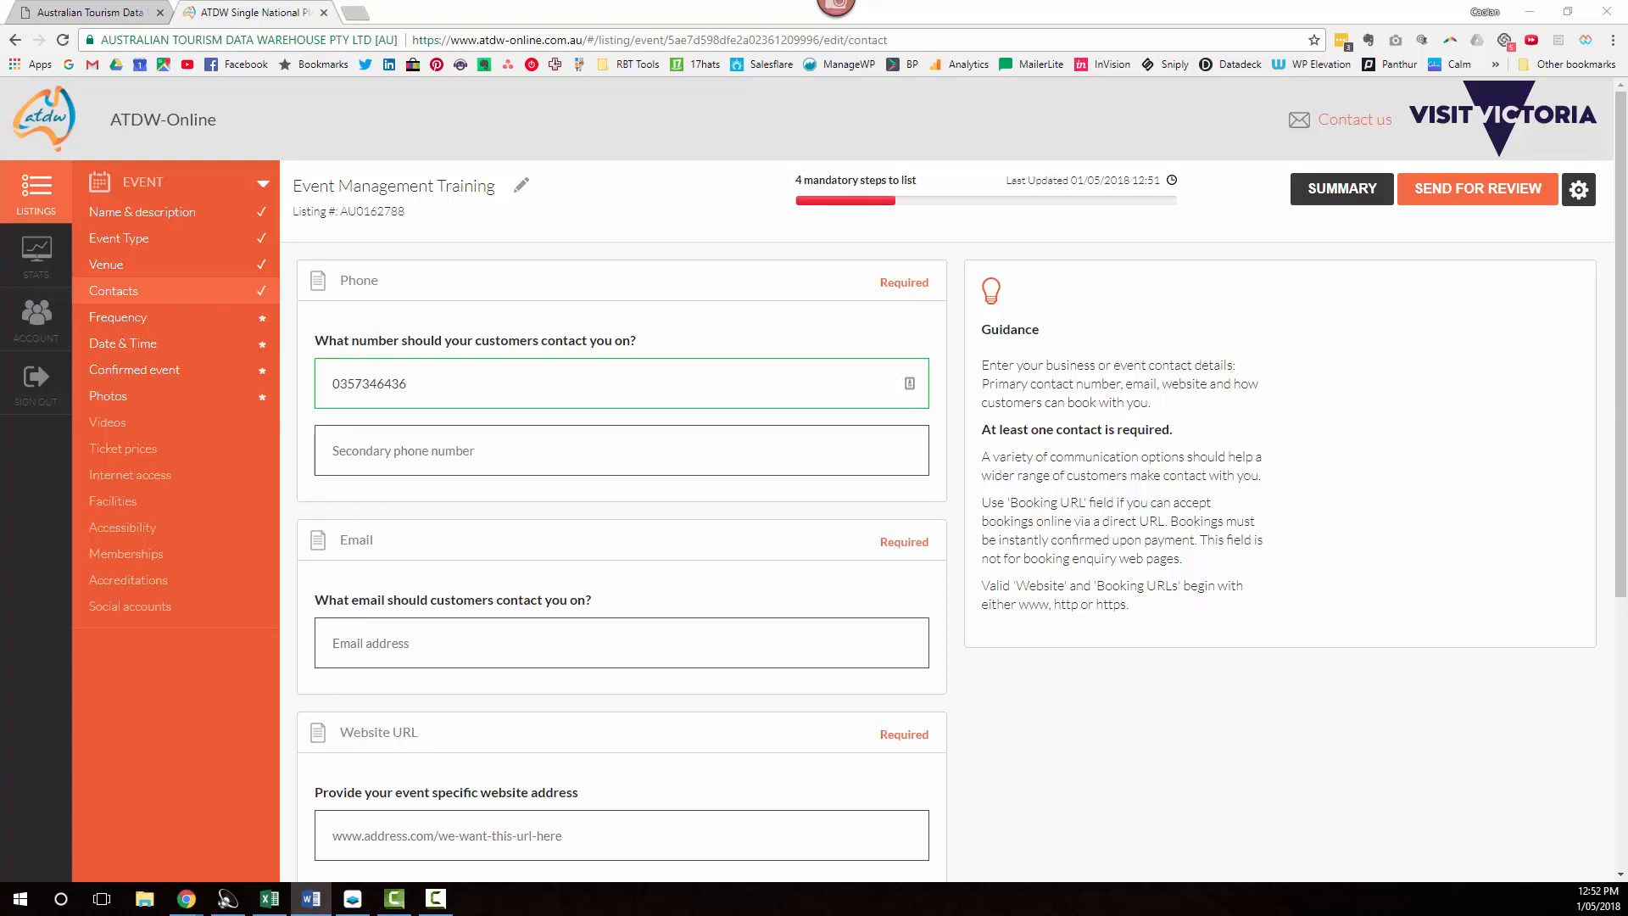
pyautogui.click(621, 642)
pyautogui.hotkey('ctrl', 'v')
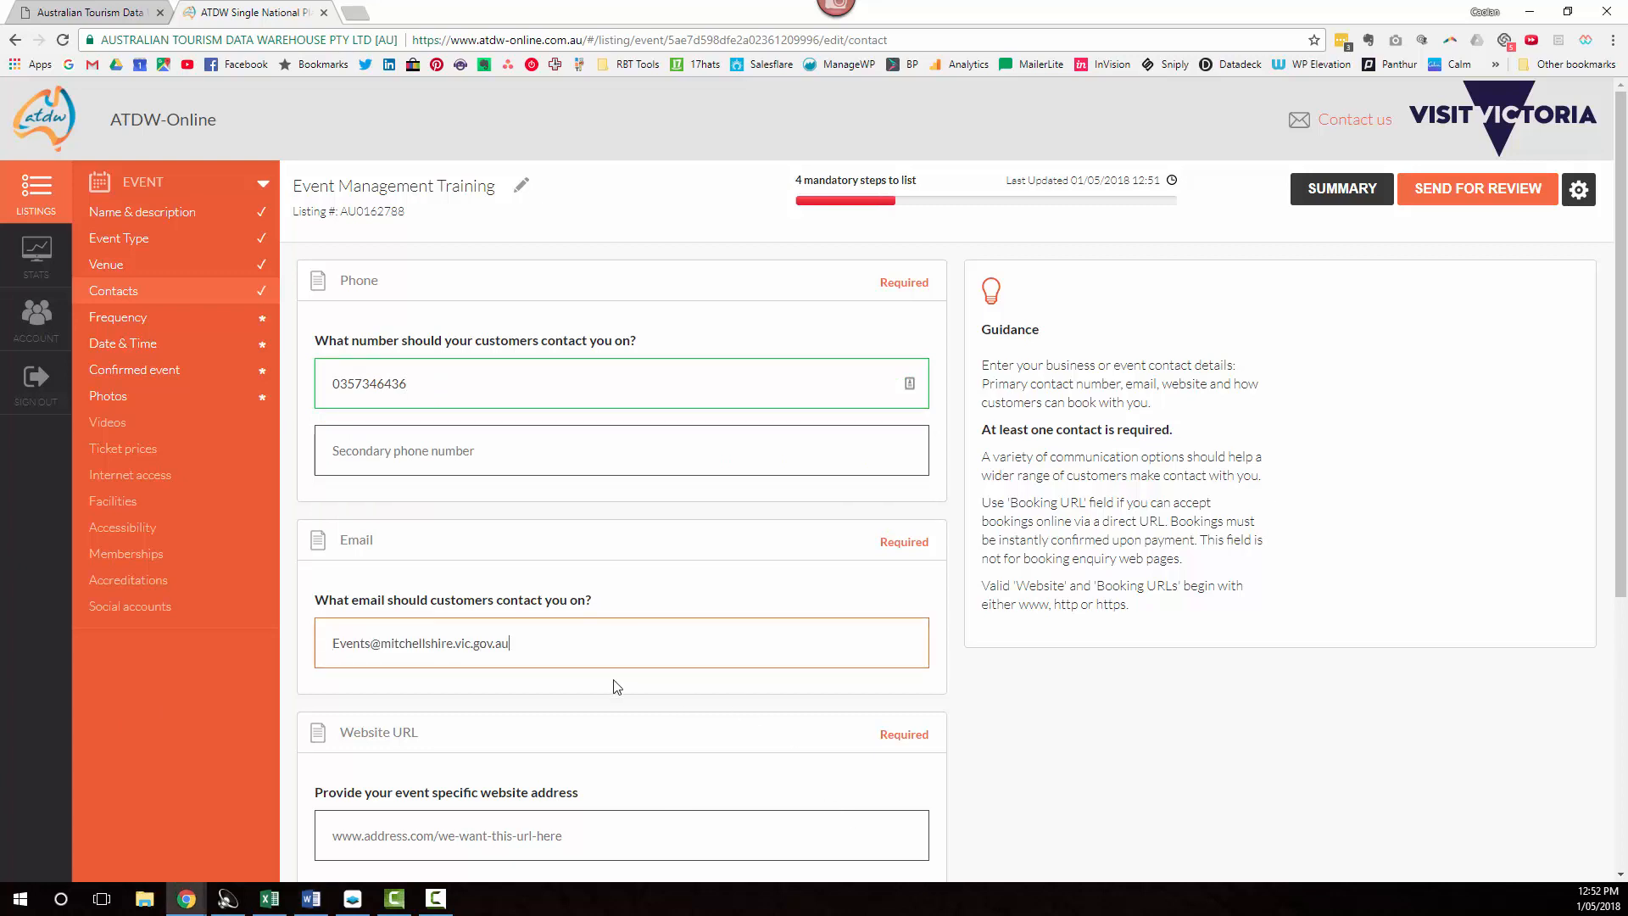
pyautogui.scroll(-4, 616, 687)
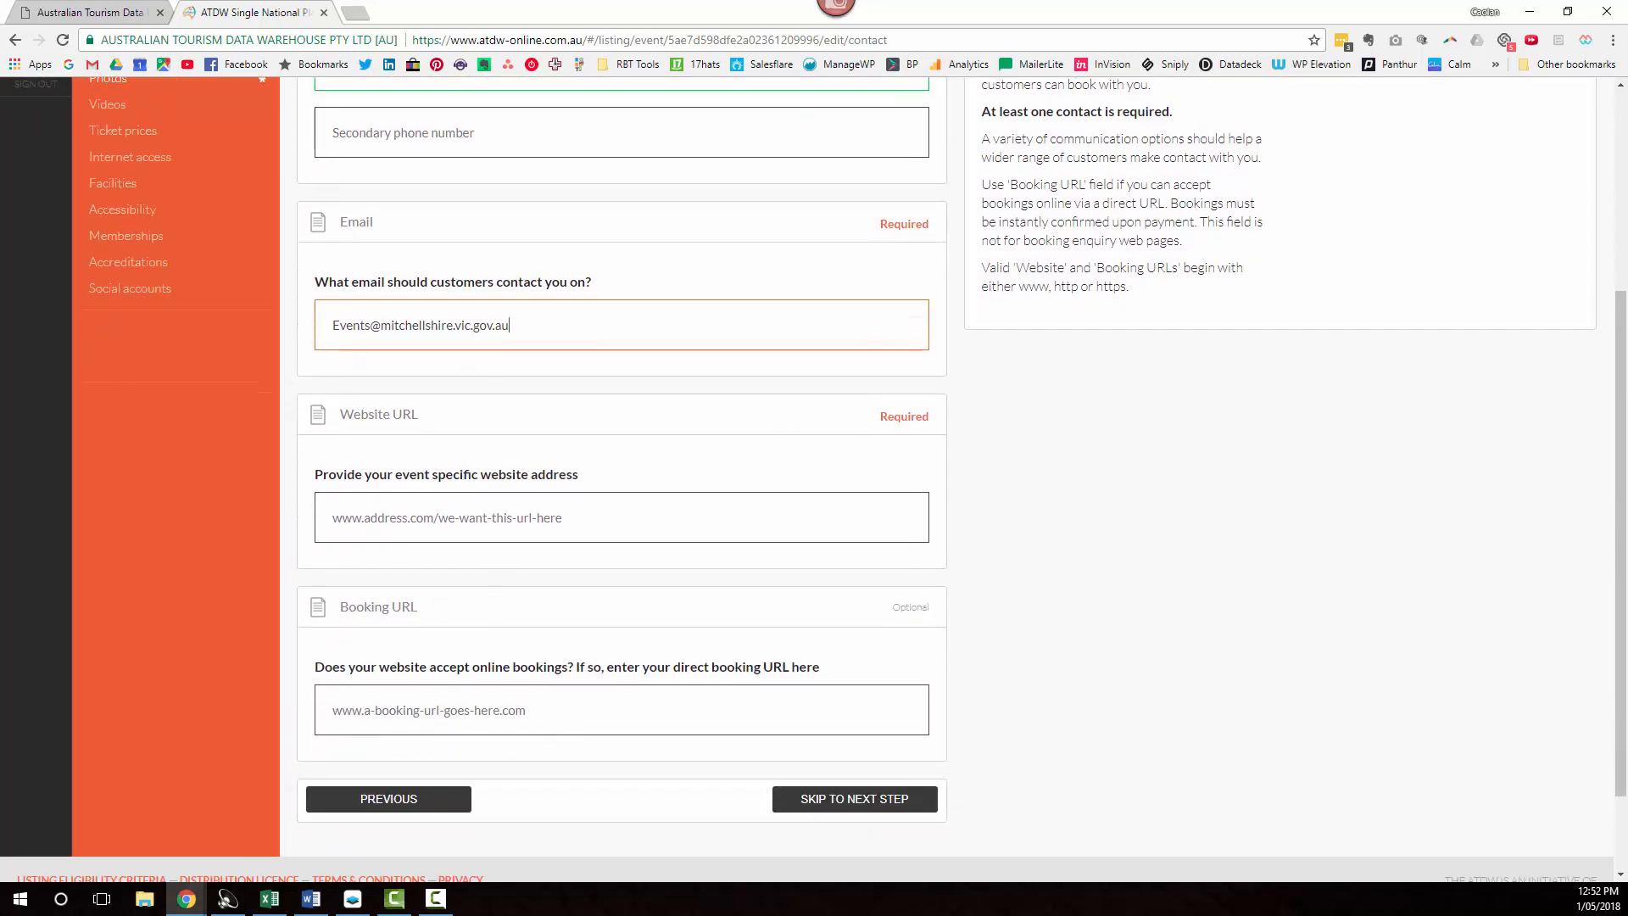
pyautogui.hotkey('alt', 'Tab')
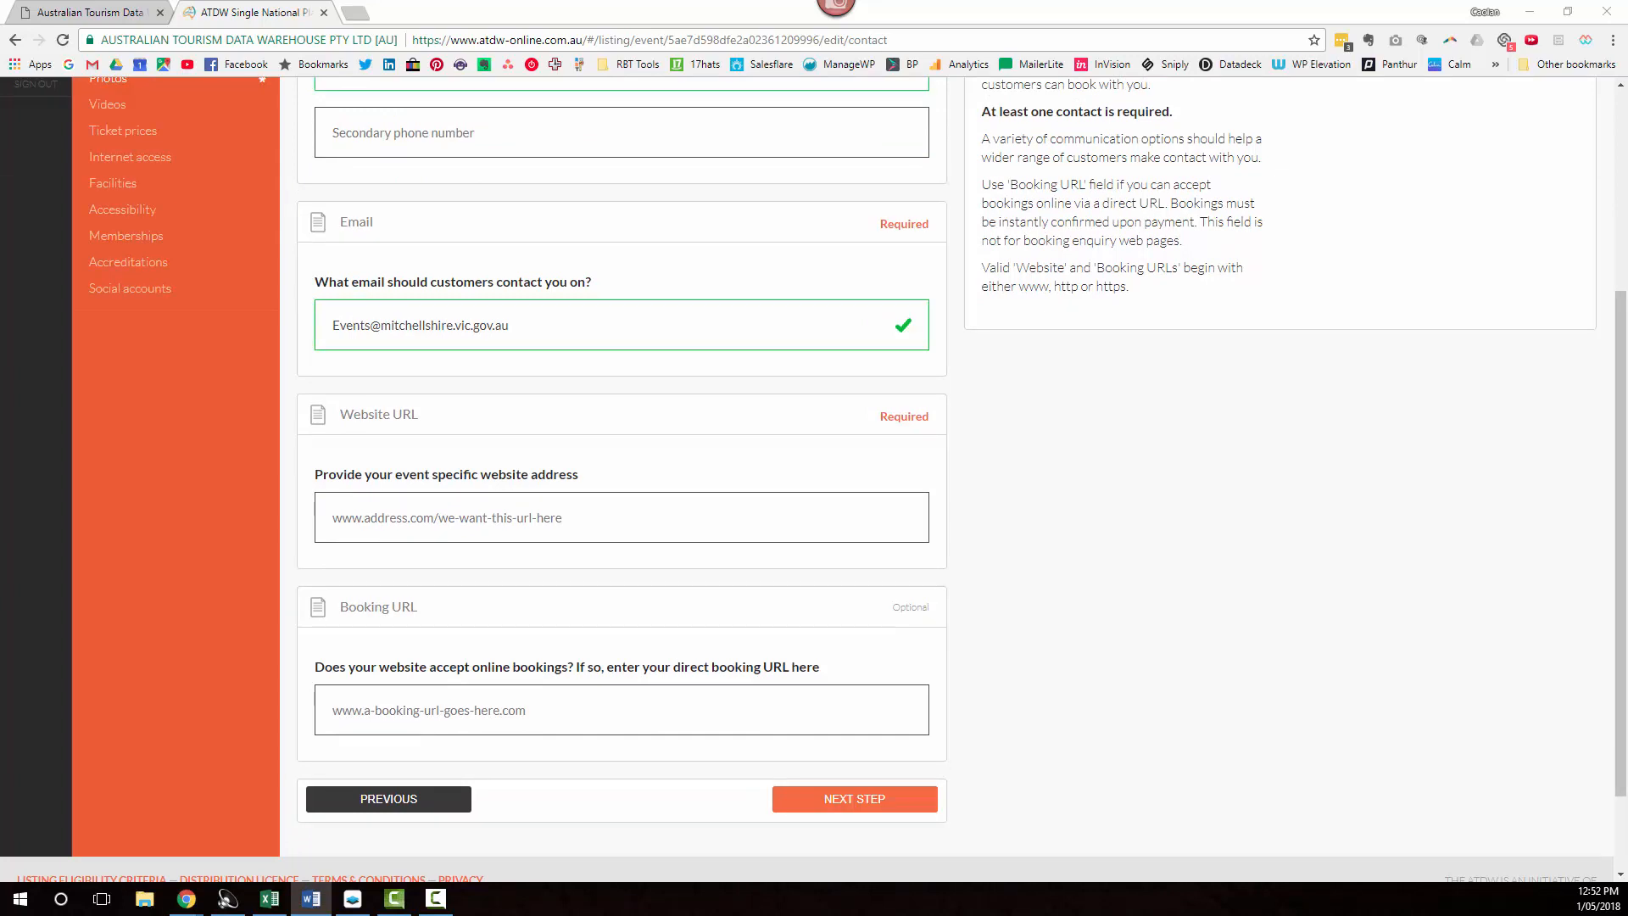
pyautogui.click(502, 524)
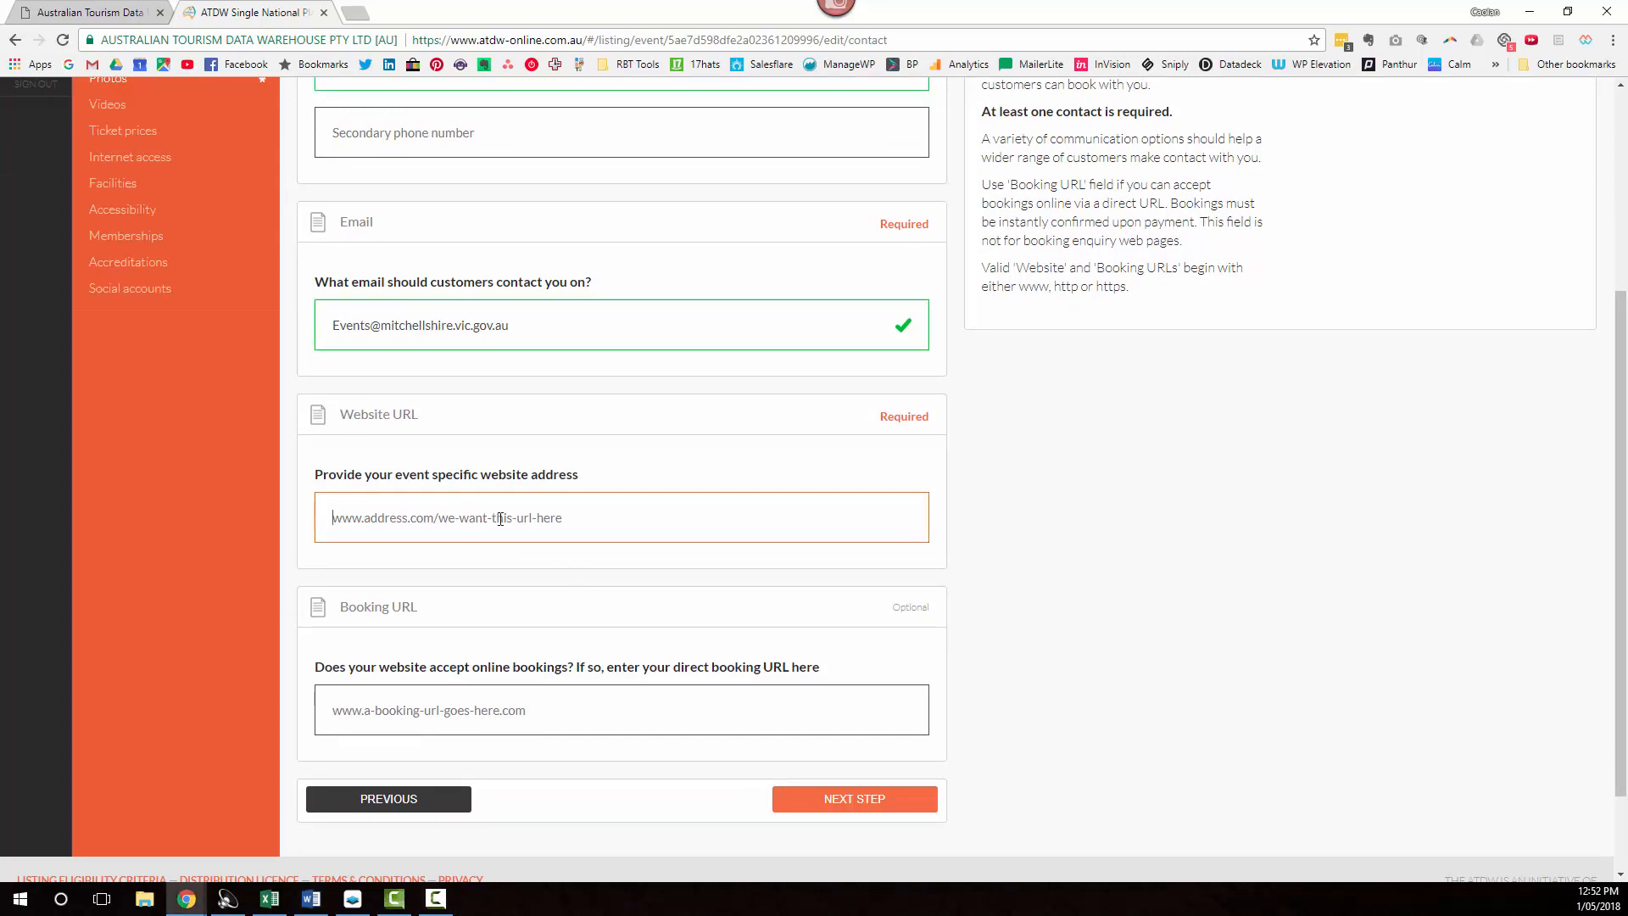
pyautogui.write('https://www.mitchellshire.vic.gov.au/our-region/events')
pyautogui.click(650, 461)
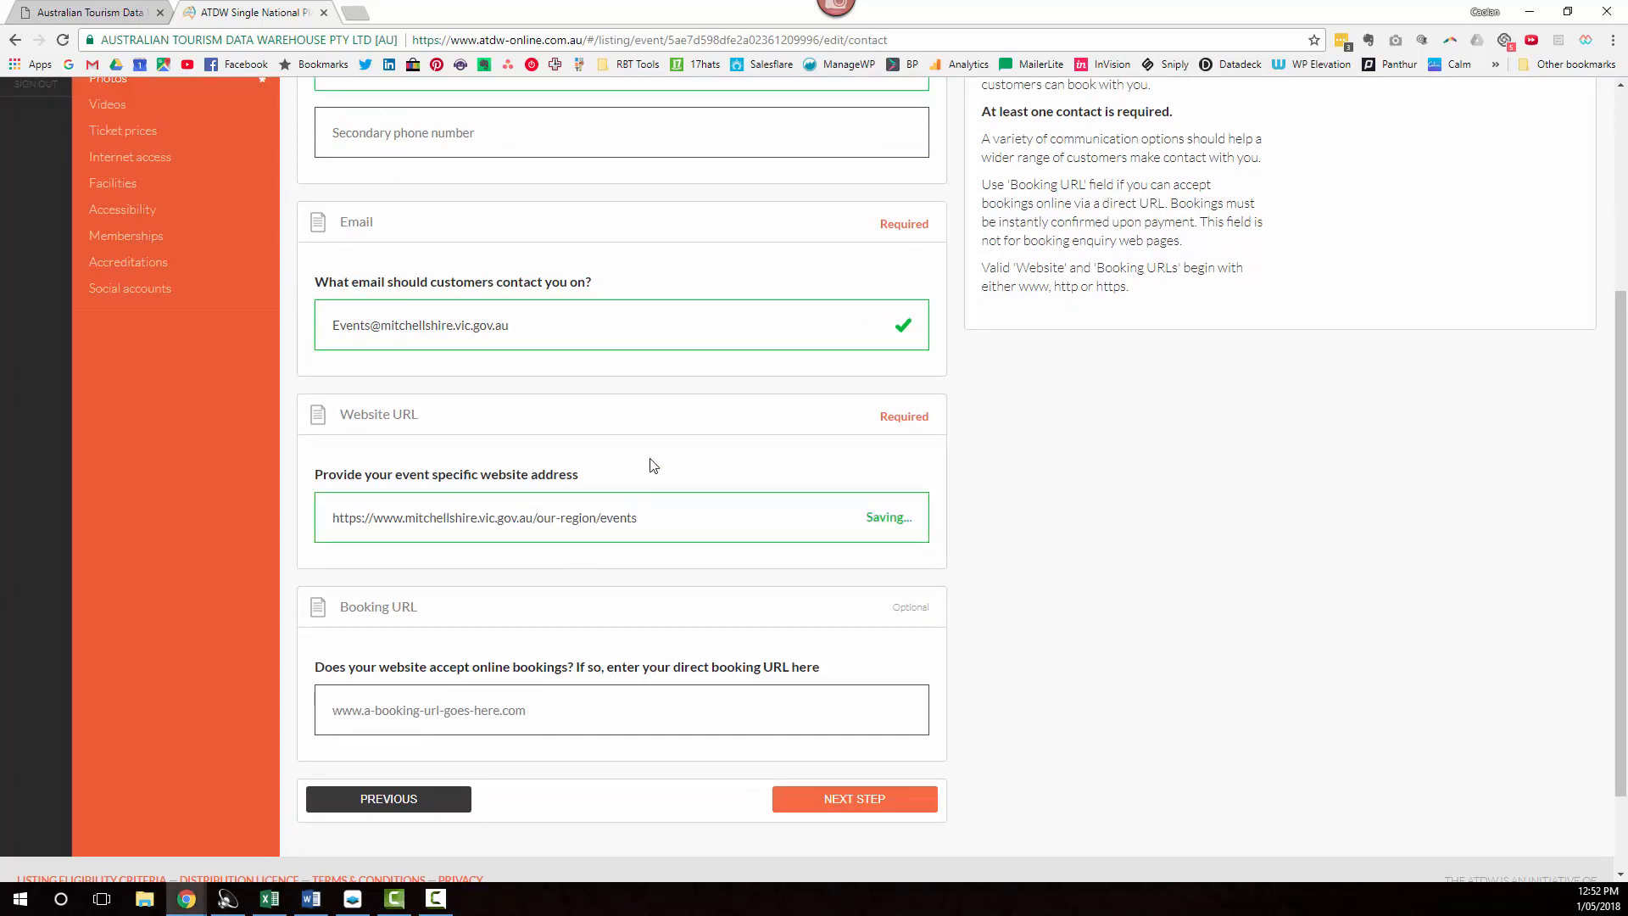
pyautogui.scroll(-1, 642, 638)
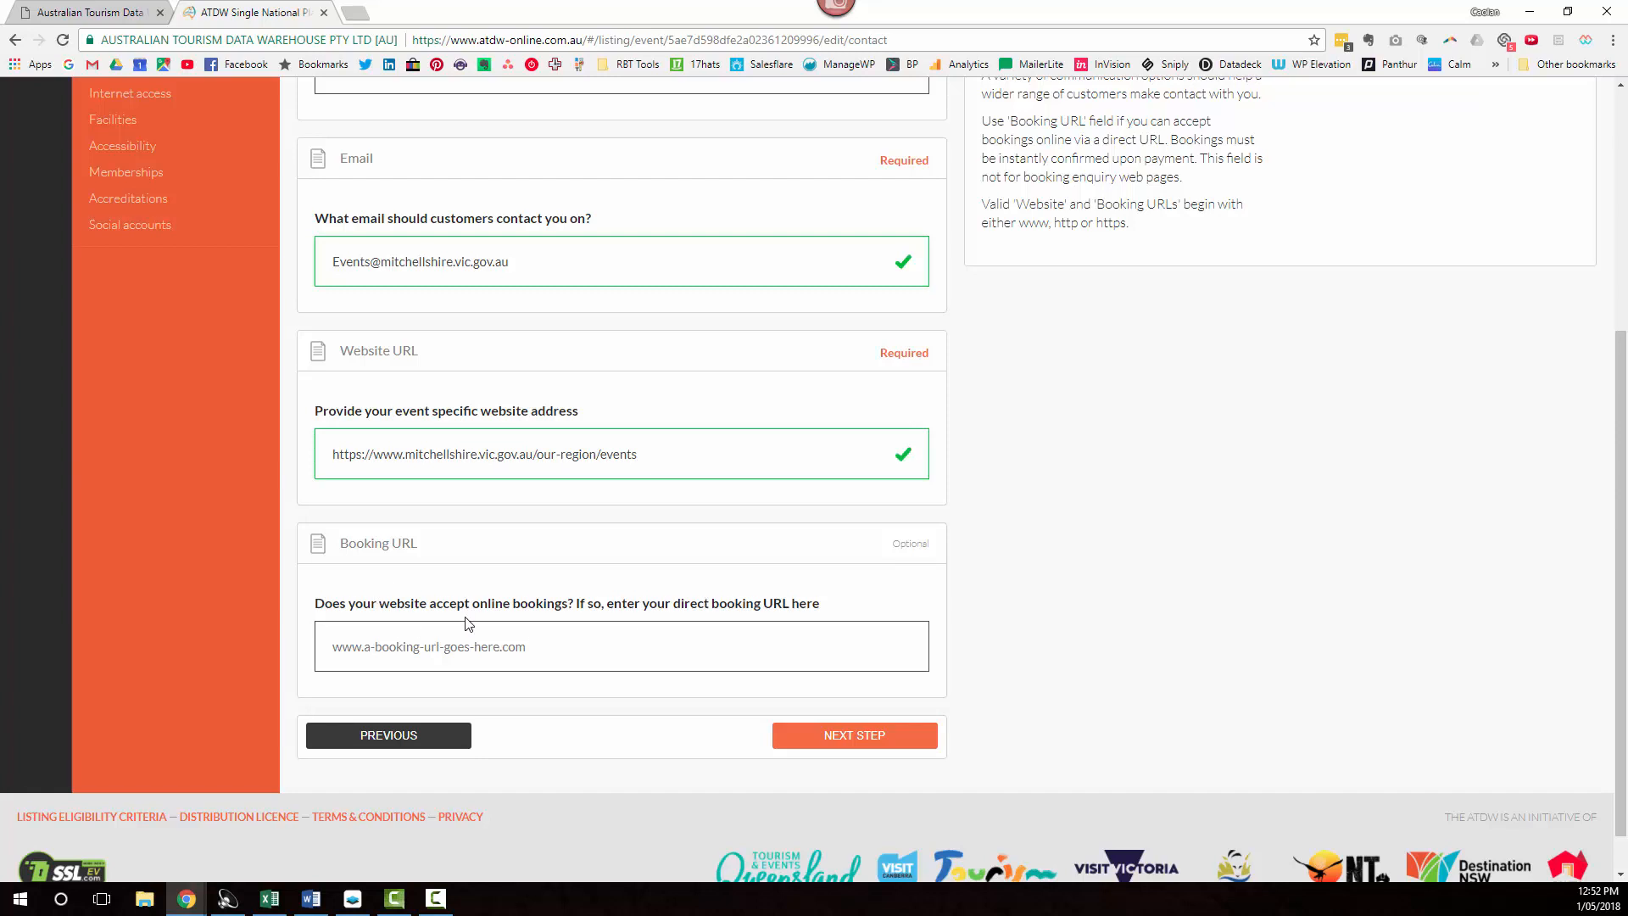
pyautogui.scroll(-1, 471, 625)
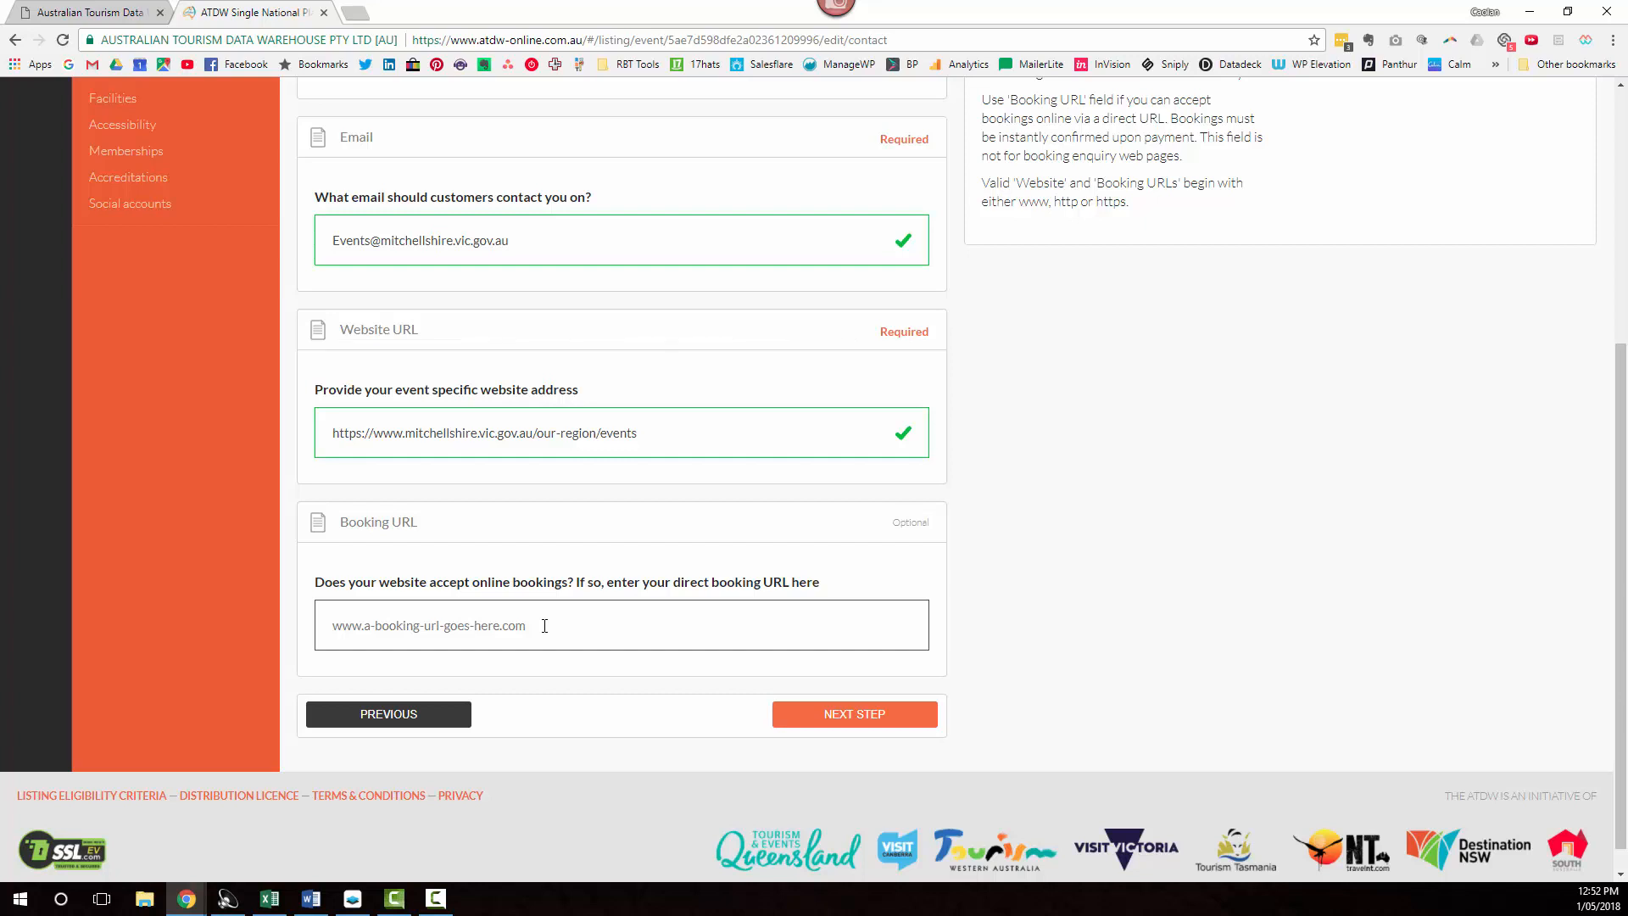
pyautogui.click(827, 724)
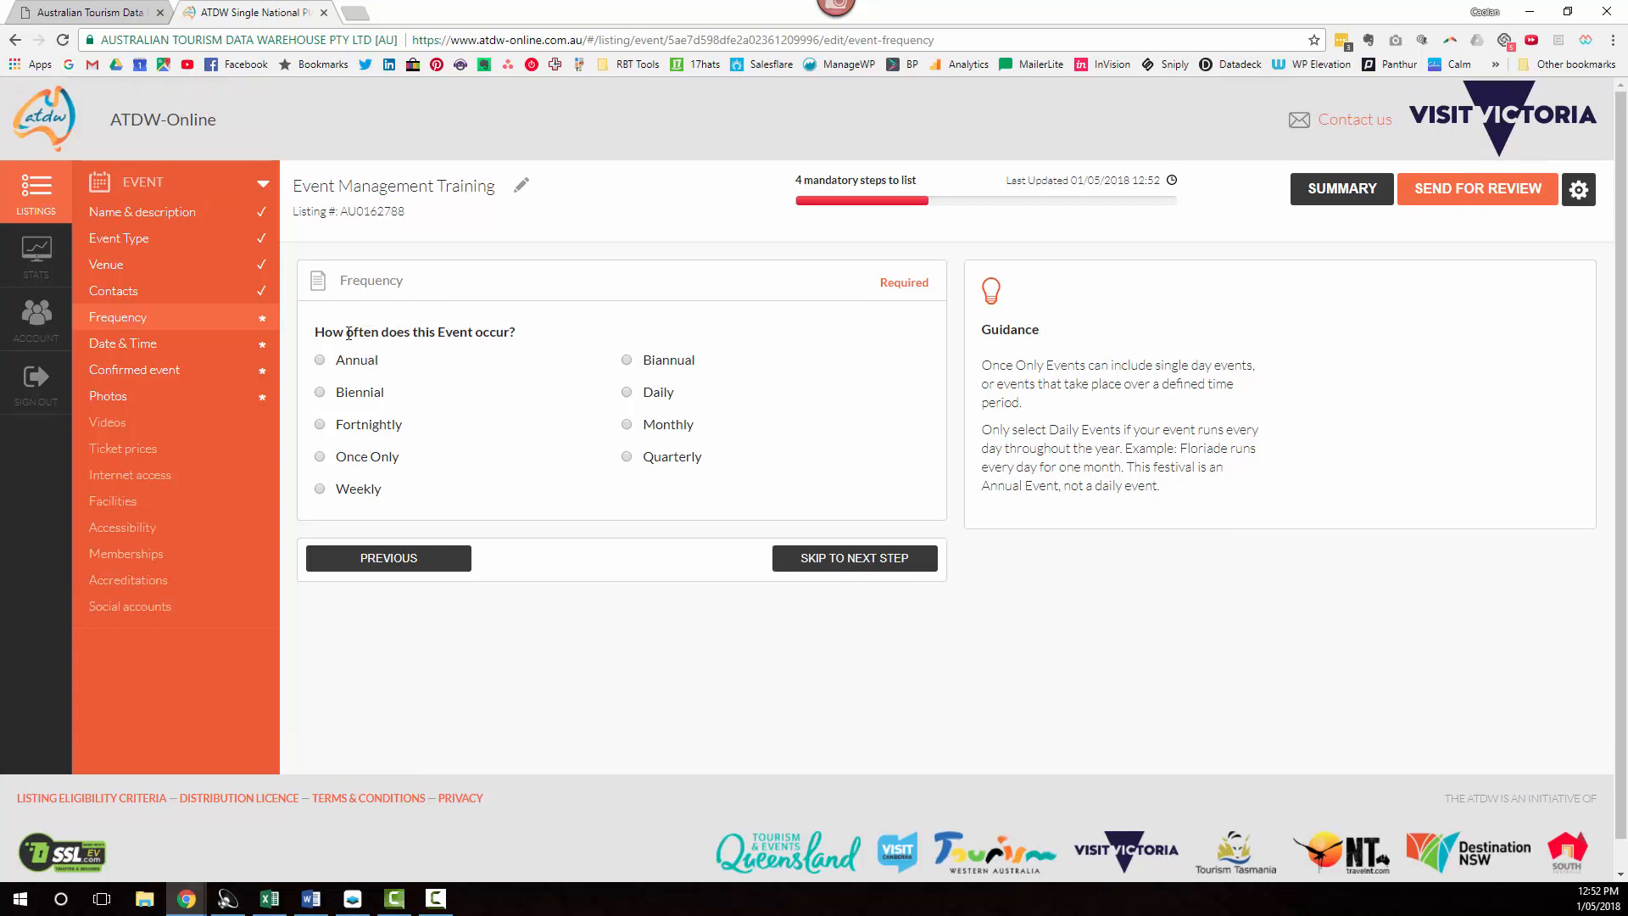
# Set the event frequency to Once Only and continue to the date and time section.
pyautogui.moveTo(346, 332); pyautogui.dragTo(526, 343)
pyautogui.click(526, 363)
pyautogui.click(366, 463)
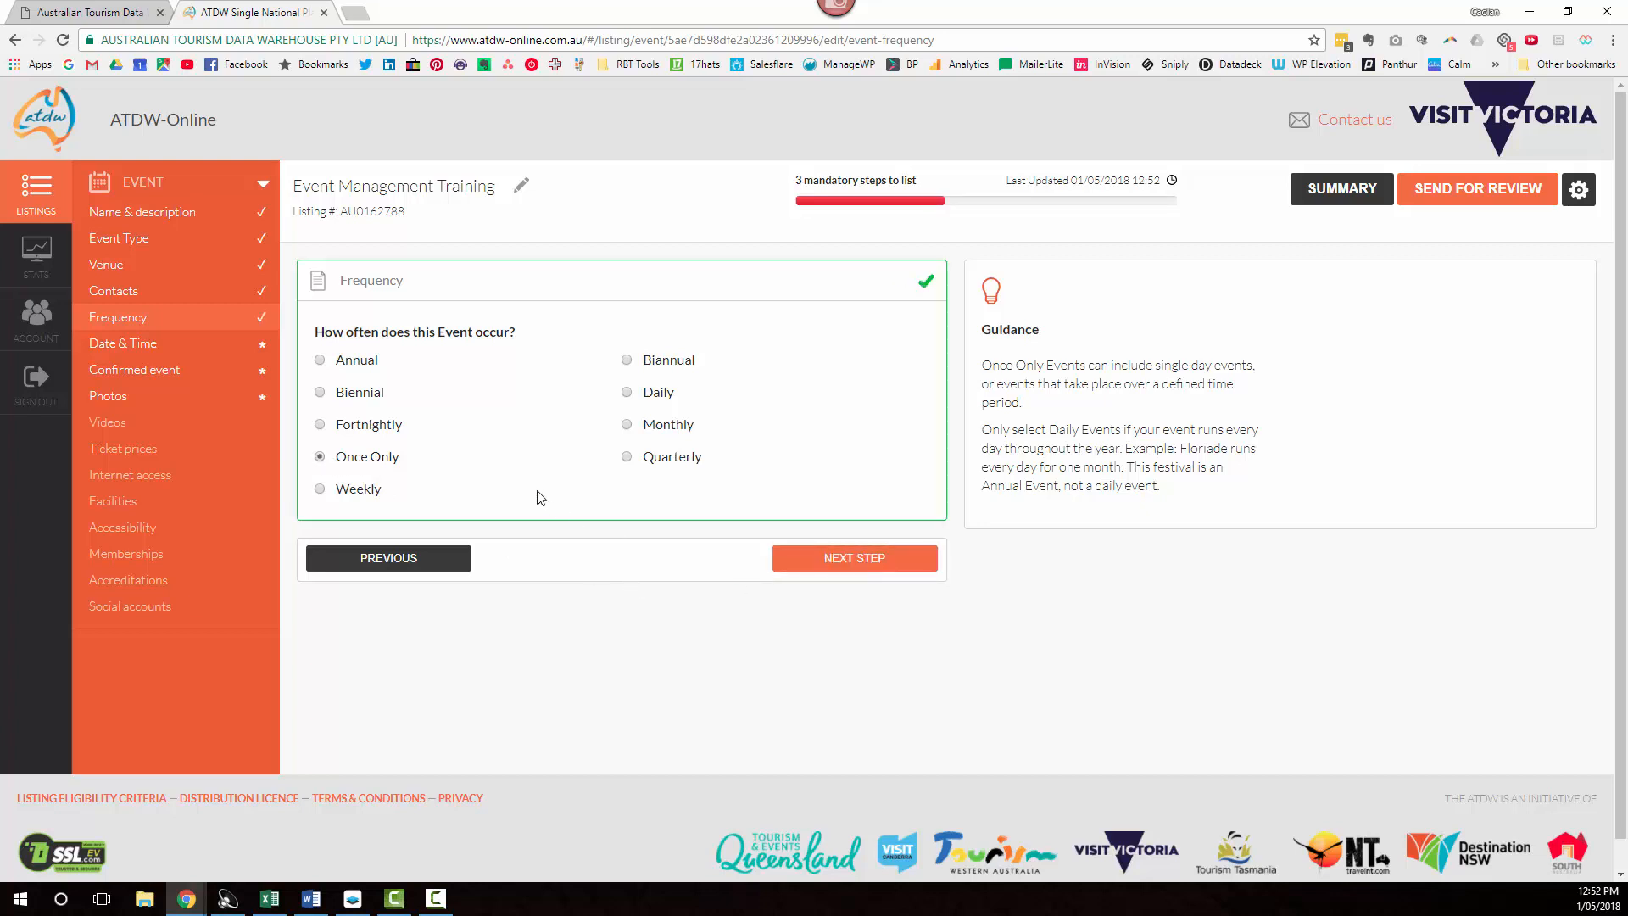
pyautogui.click(882, 565)
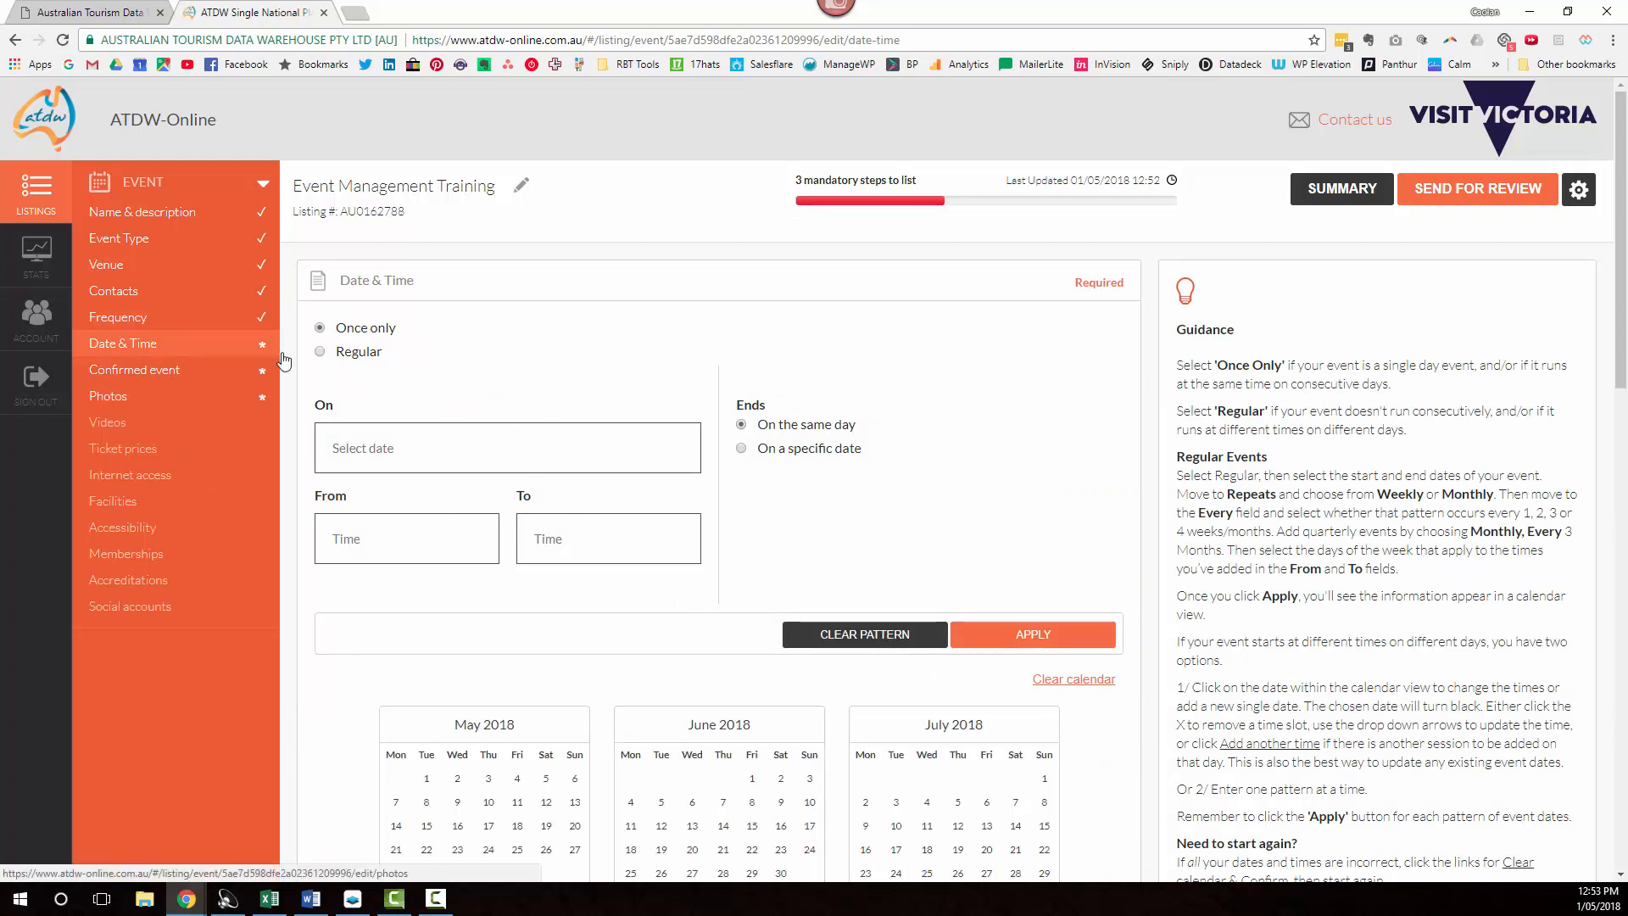
# Set the event date to 01/05/2018, starting at 16:00 and ending at 19:00.
pyautogui.click(380, 447)
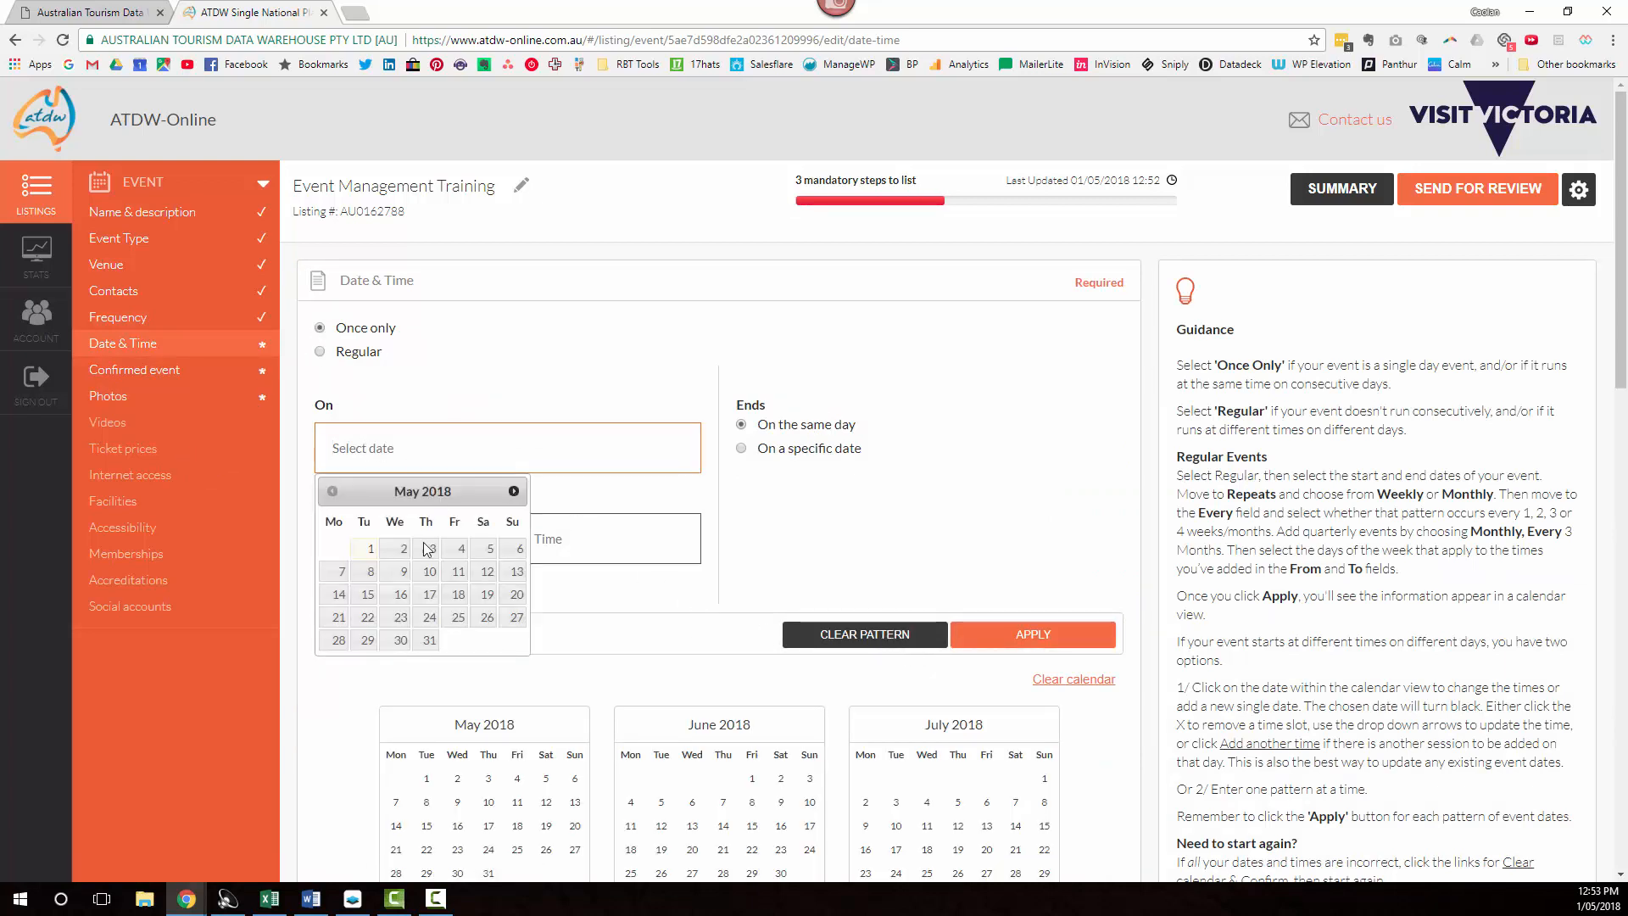
pyautogui.click(367, 549)
pyautogui.click(380, 549)
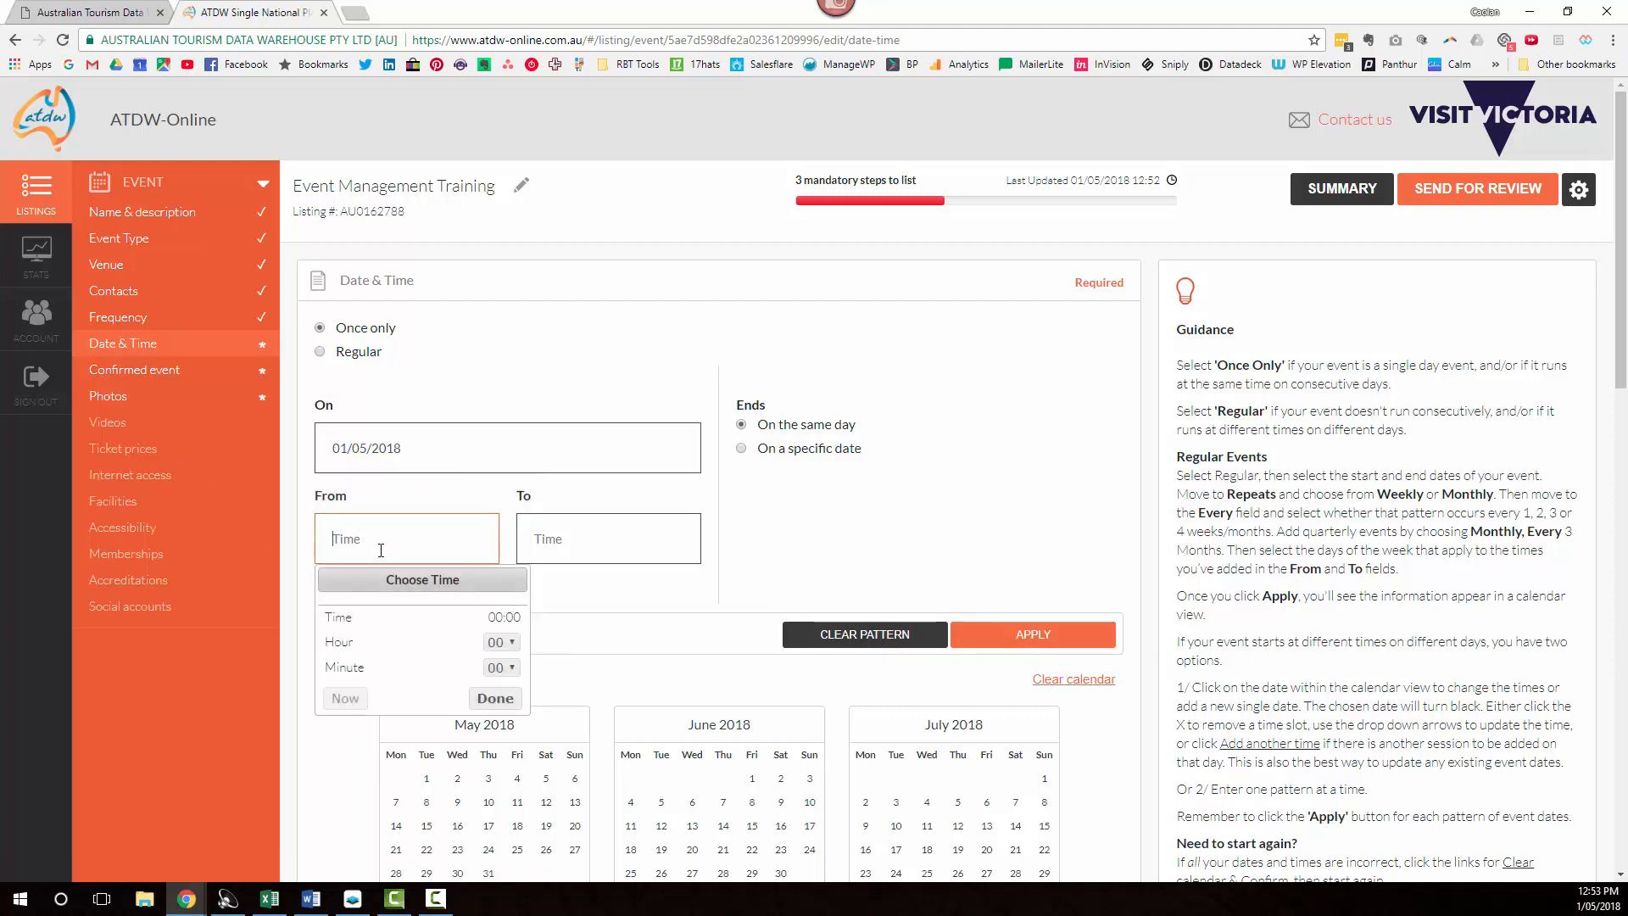
pyautogui.click(512, 644)
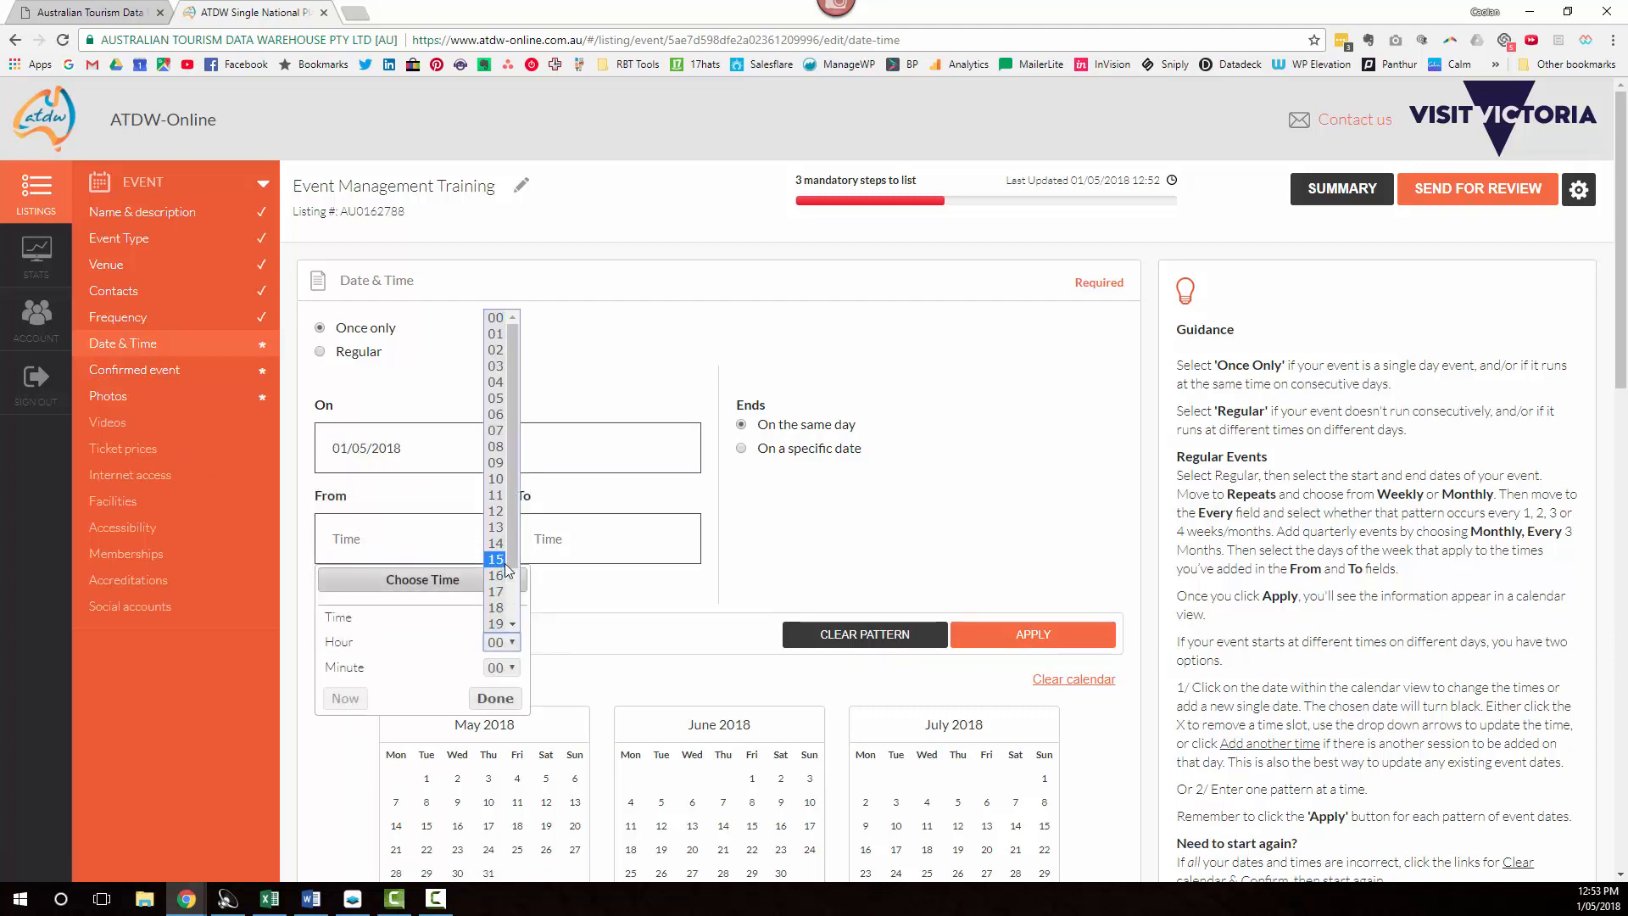
pyautogui.click(502, 568)
pyautogui.click(539, 536)
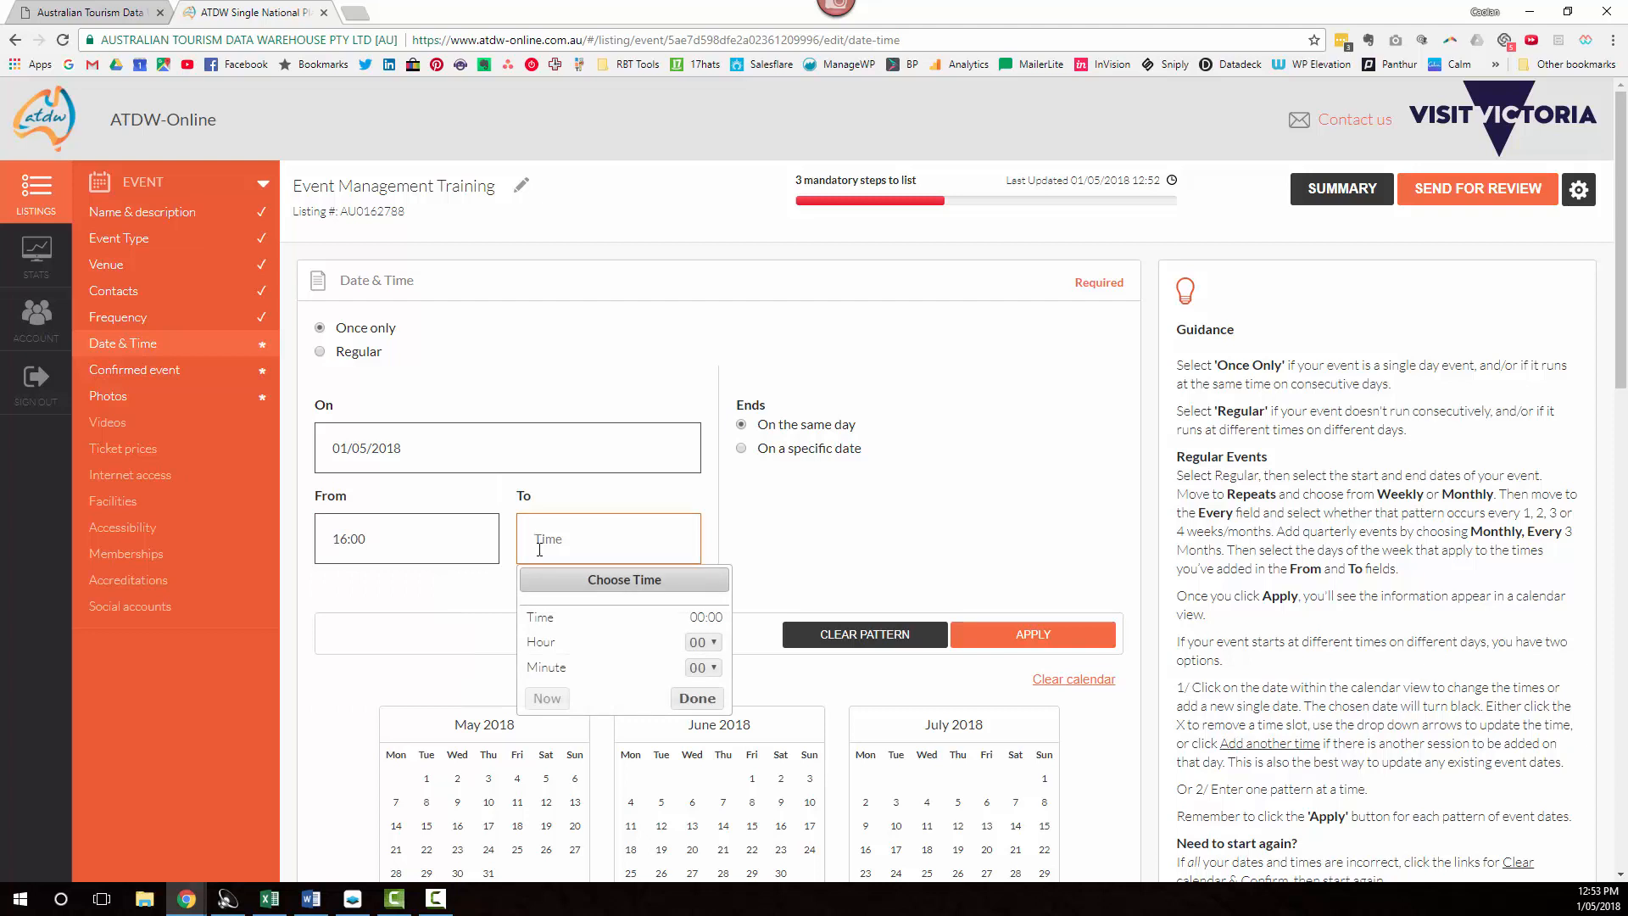
pyautogui.click(709, 642)
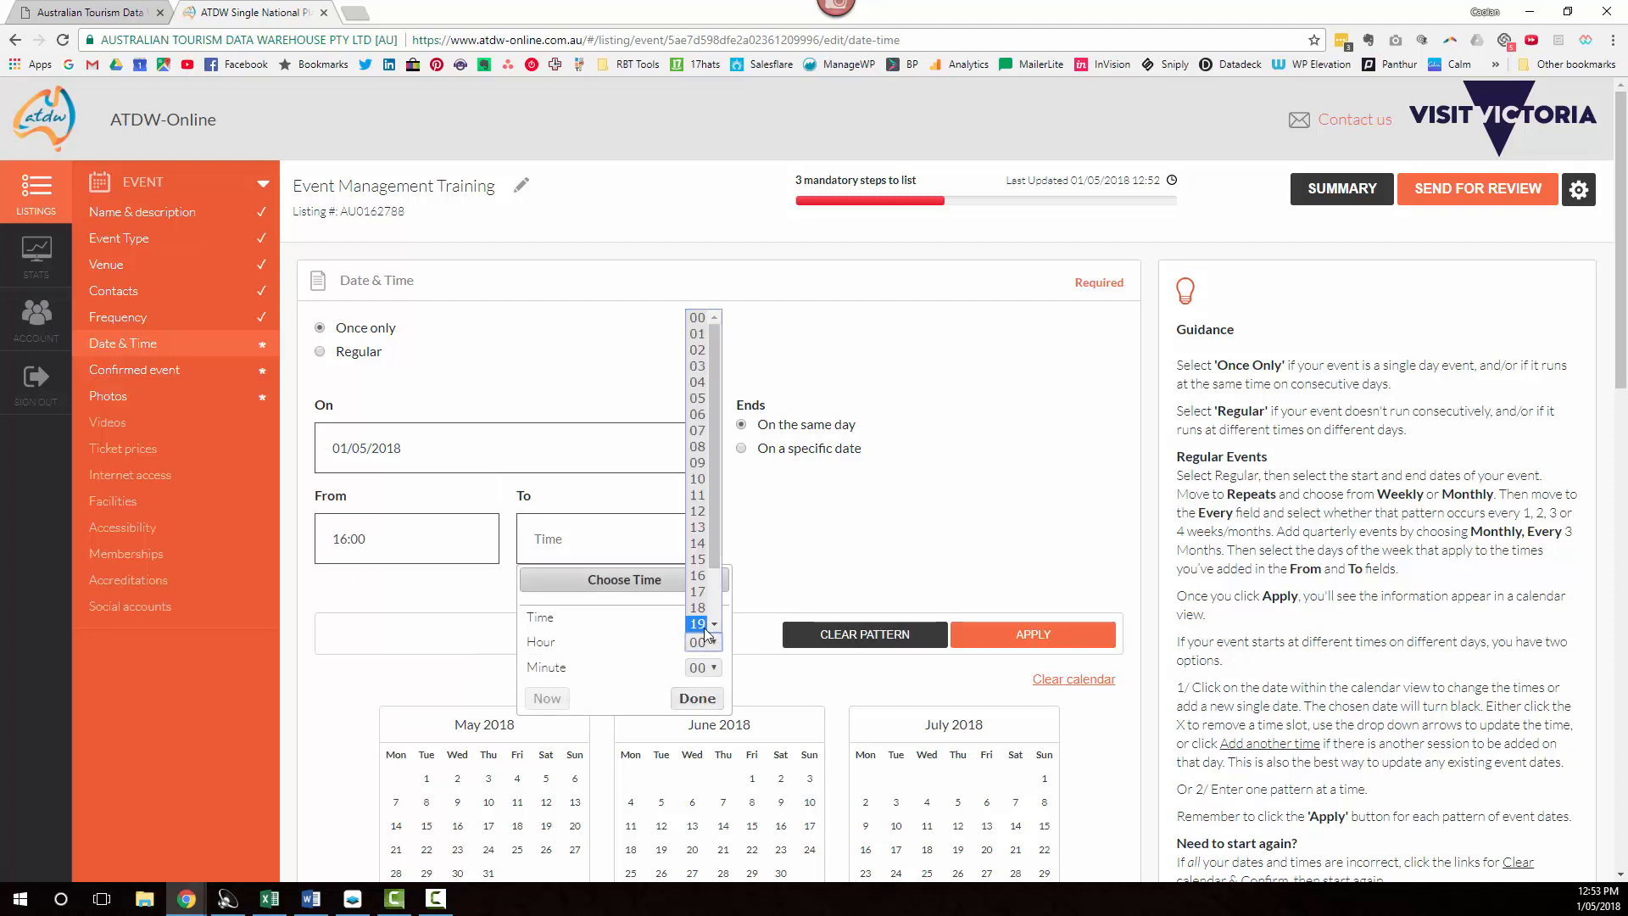
pyautogui.click(706, 634)
pyautogui.click(757, 546)
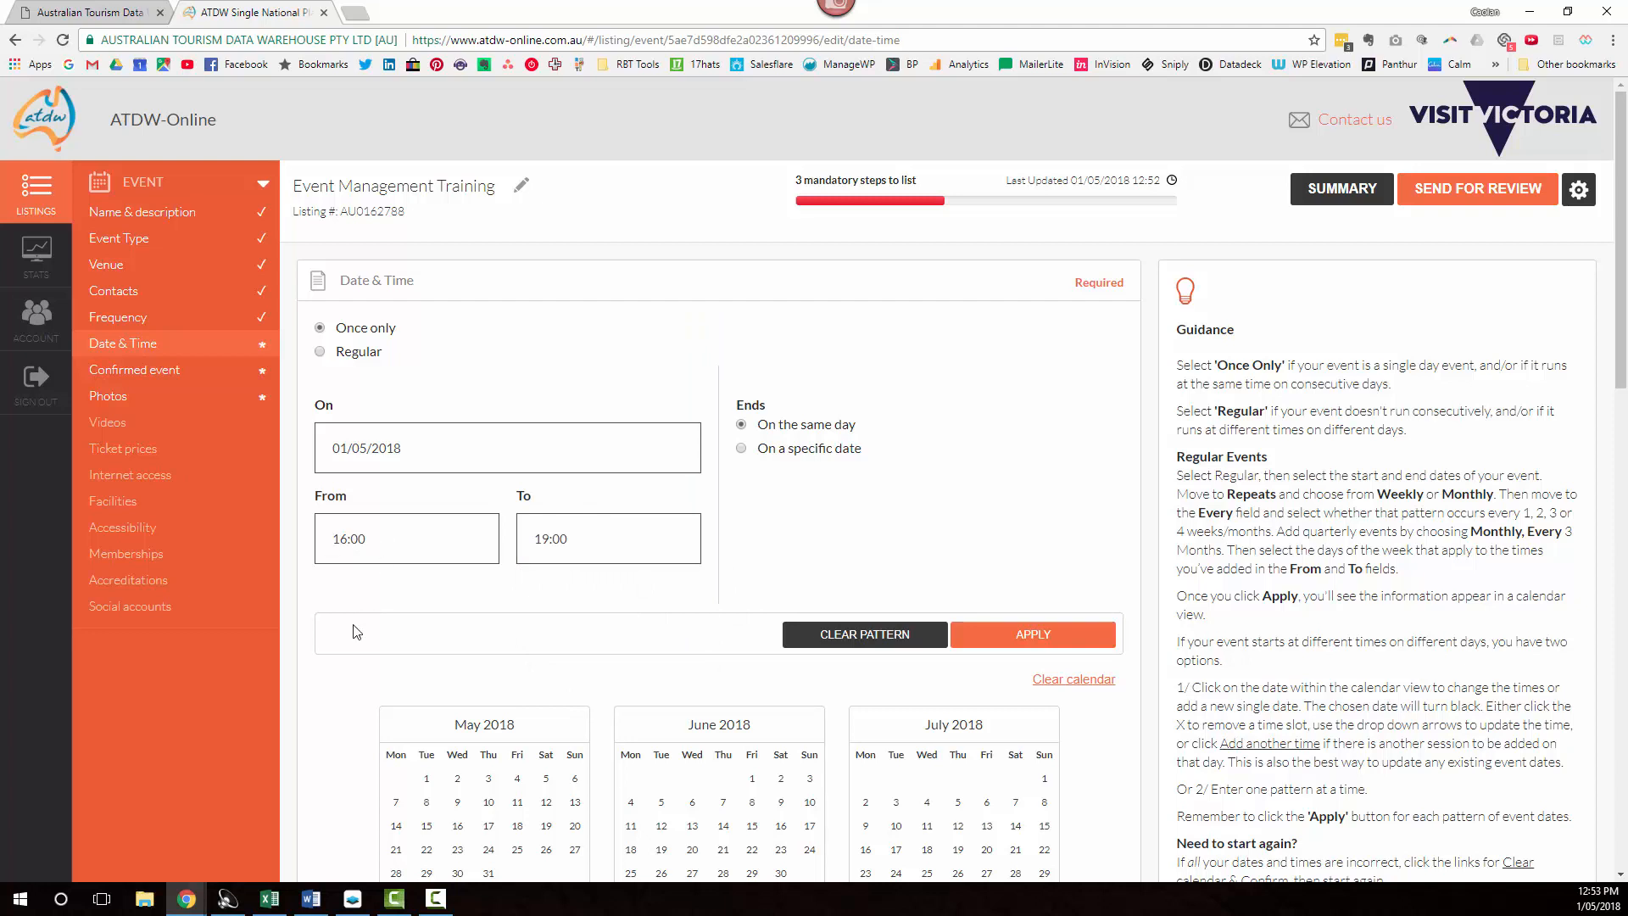
# Apply the date and time pattern to the calendar, review it, and continue to the confirmed event section.
pyautogui.scroll(-1, 794, 538)
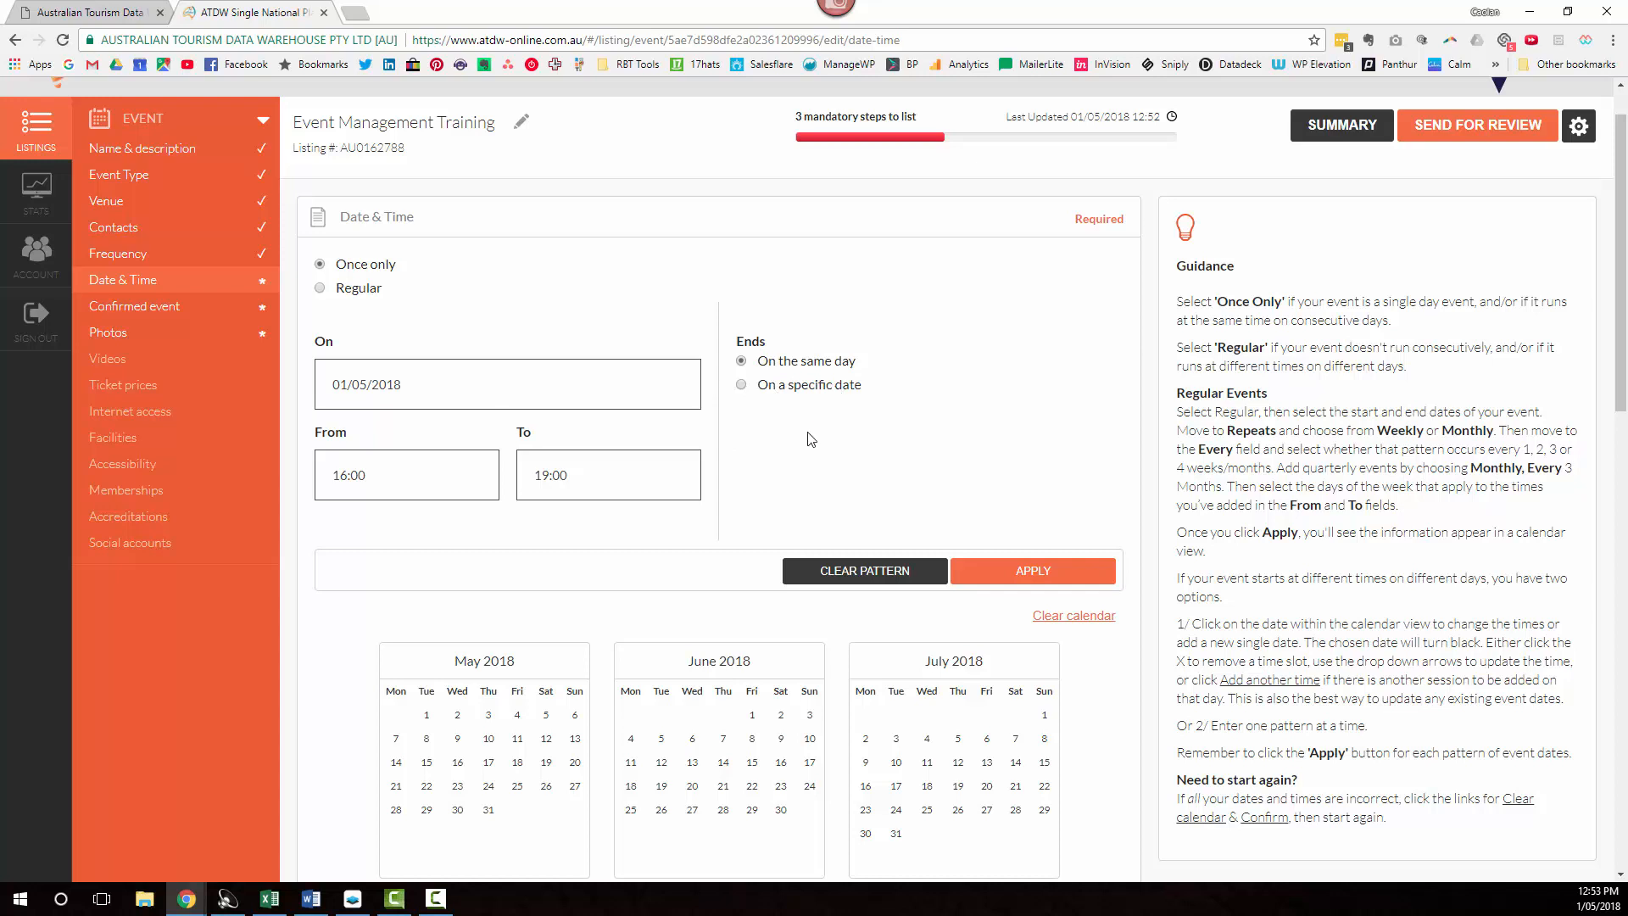
pyautogui.scroll(-2, 1018, 424)
pyautogui.click(1067, 386)
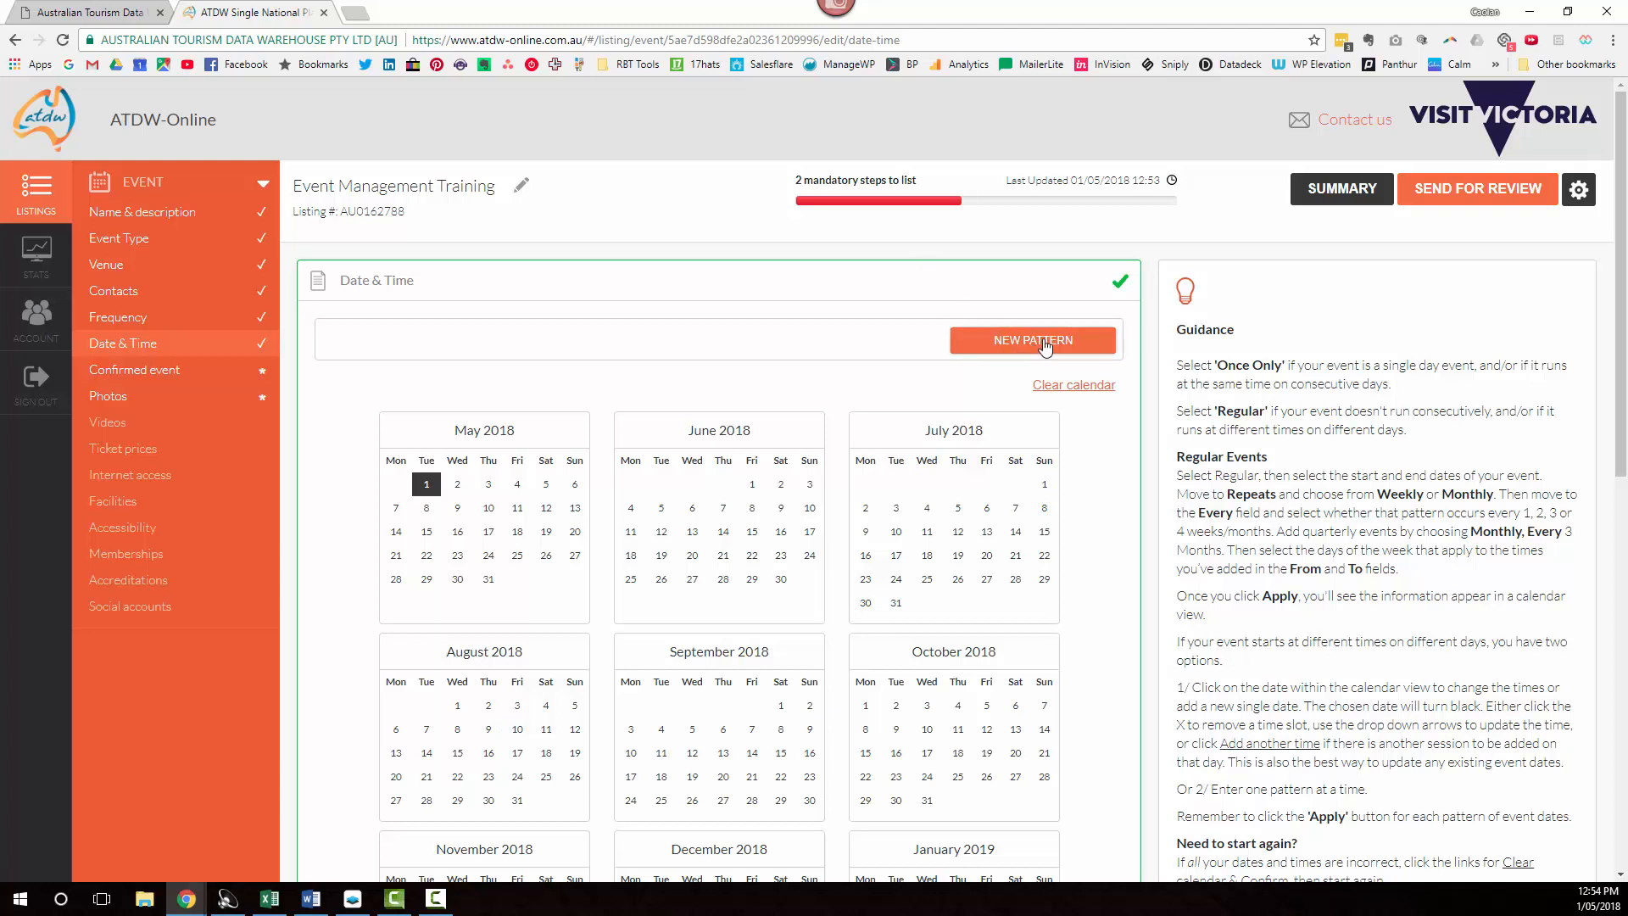
pyautogui.scroll(-1, 1111, 518)
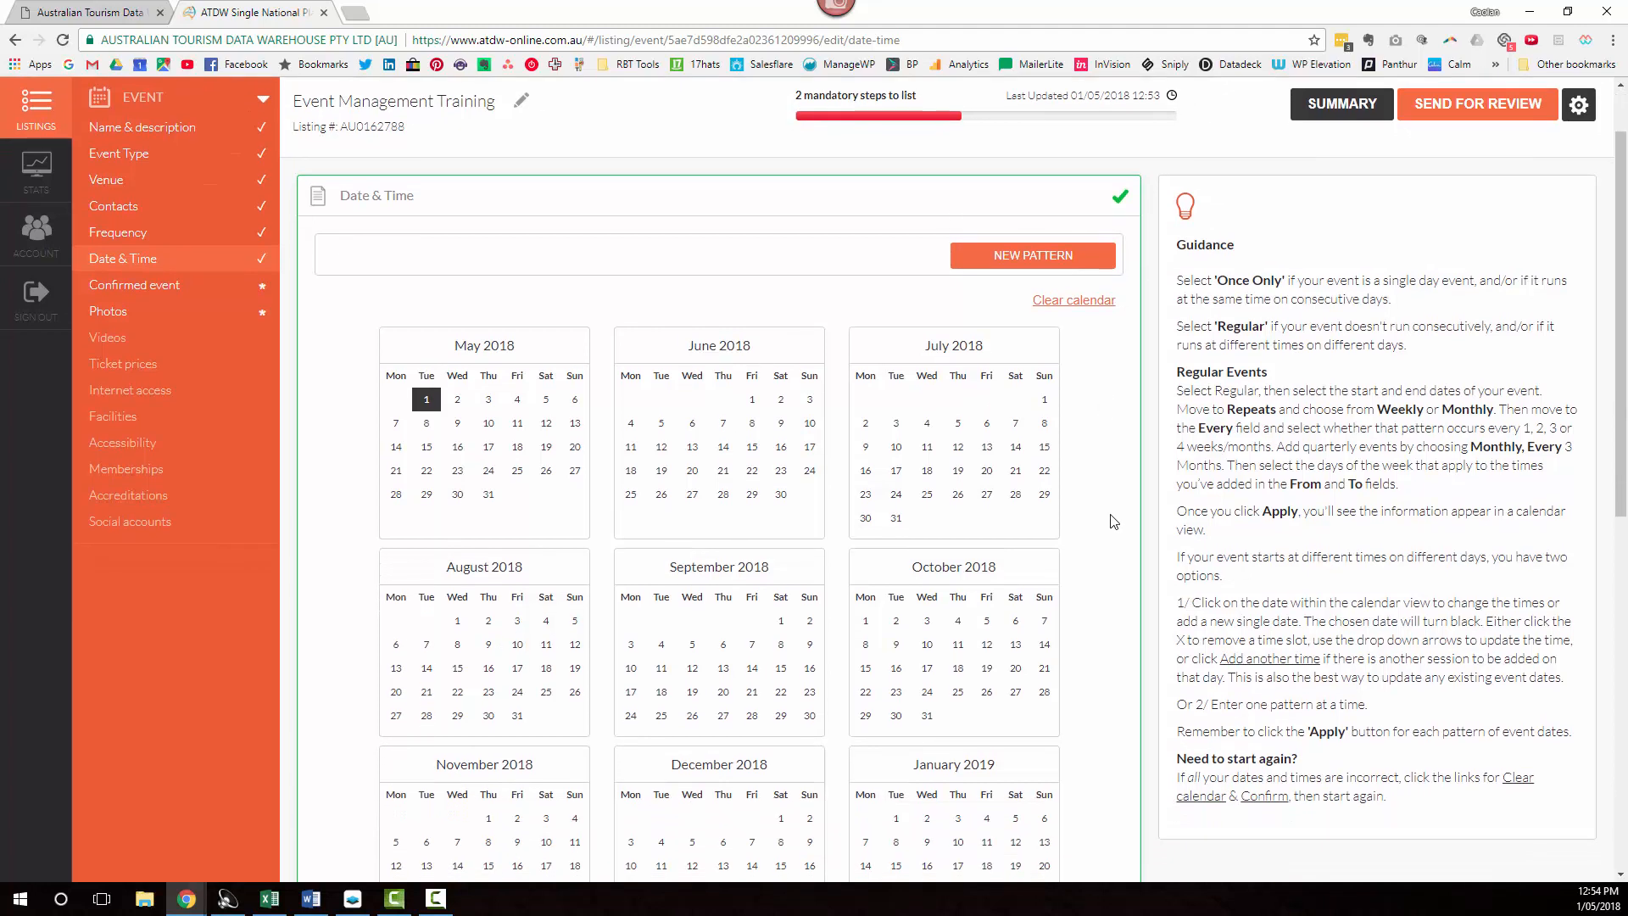
pyautogui.scroll(-1, 1113, 521)
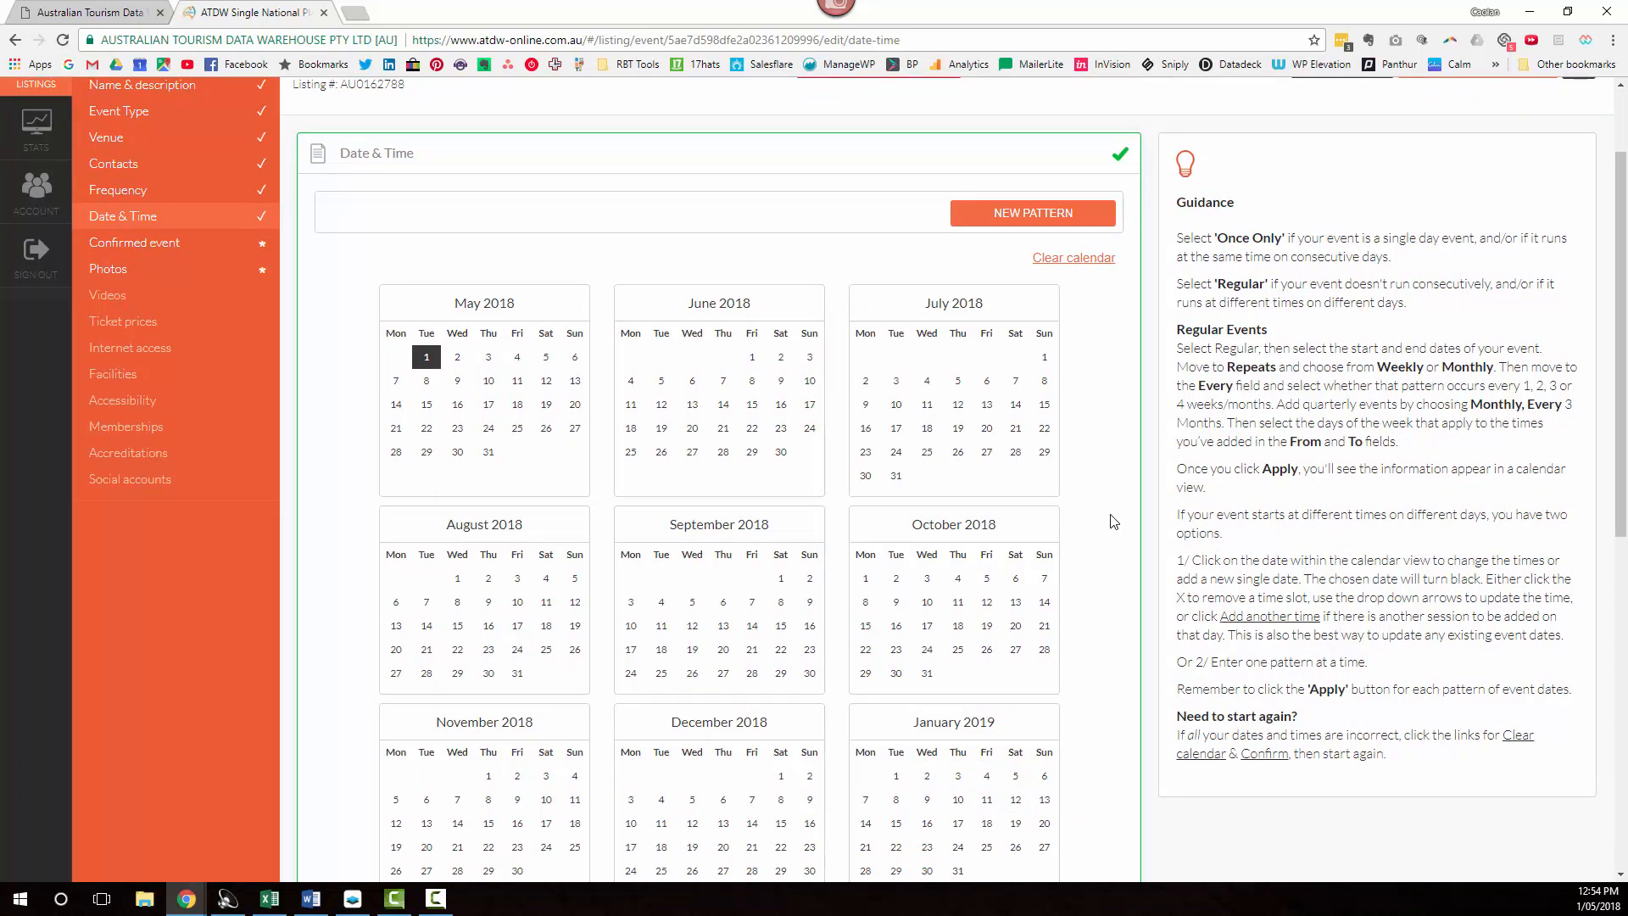
pyautogui.scroll(-1, 1115, 518)
pyautogui.scroll(1, 1116, 516)
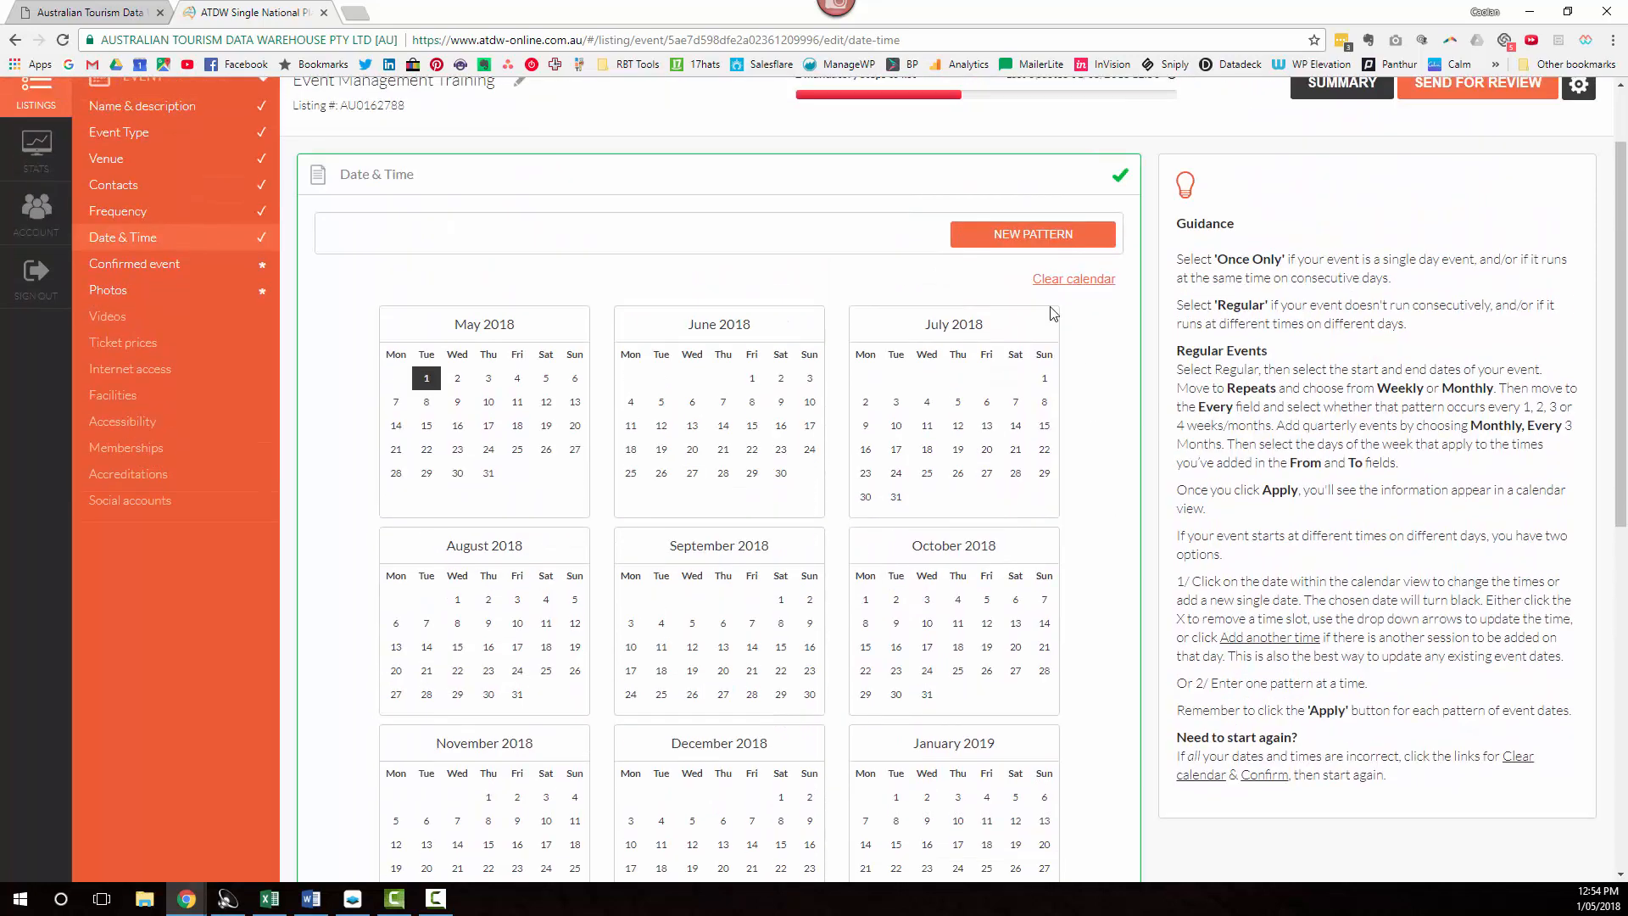
pyautogui.scroll(-8, 1077, 462)
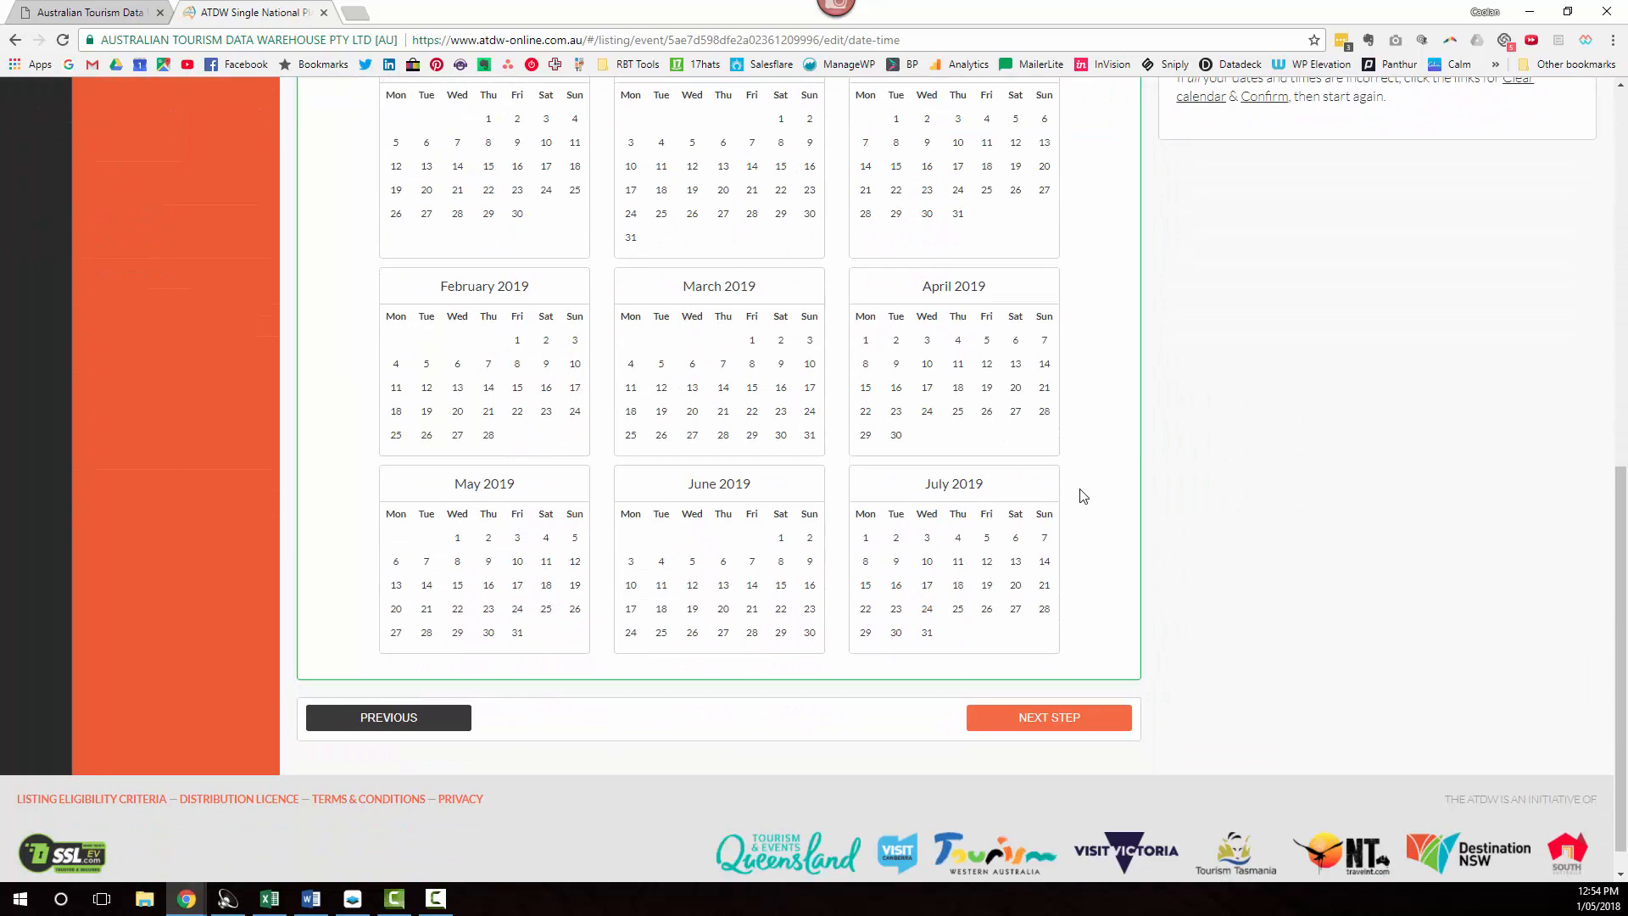
pyautogui.click(1069, 723)
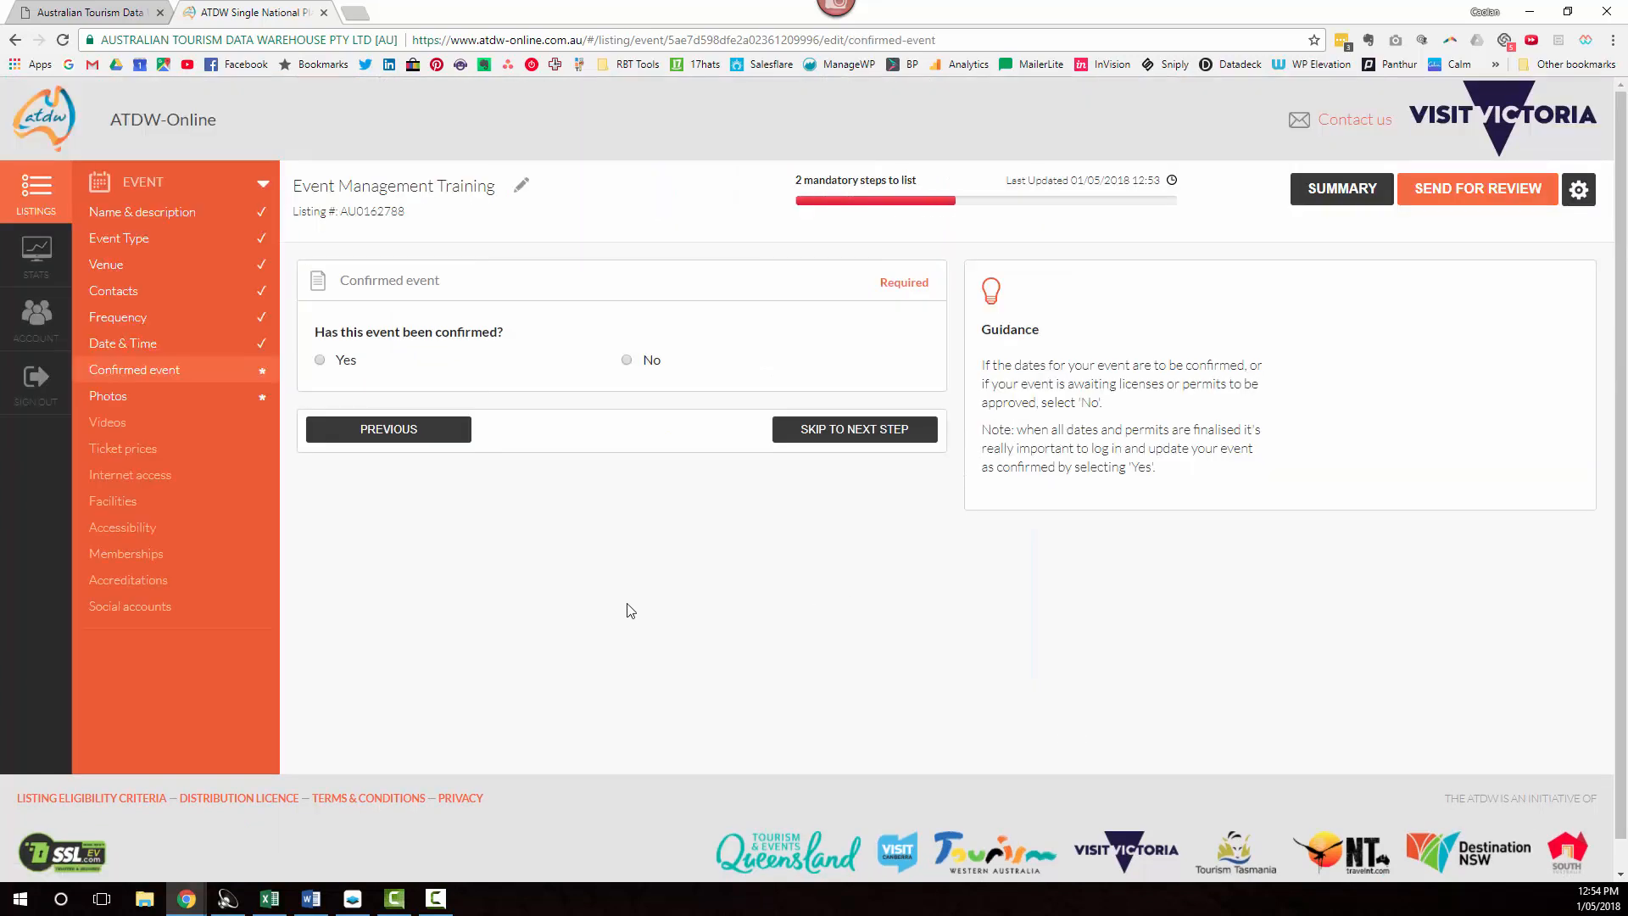
# Mark the event as confirmed with Yes and continue to the photos section.
pyautogui.moveTo(317, 329); pyautogui.dragTo(505, 342)
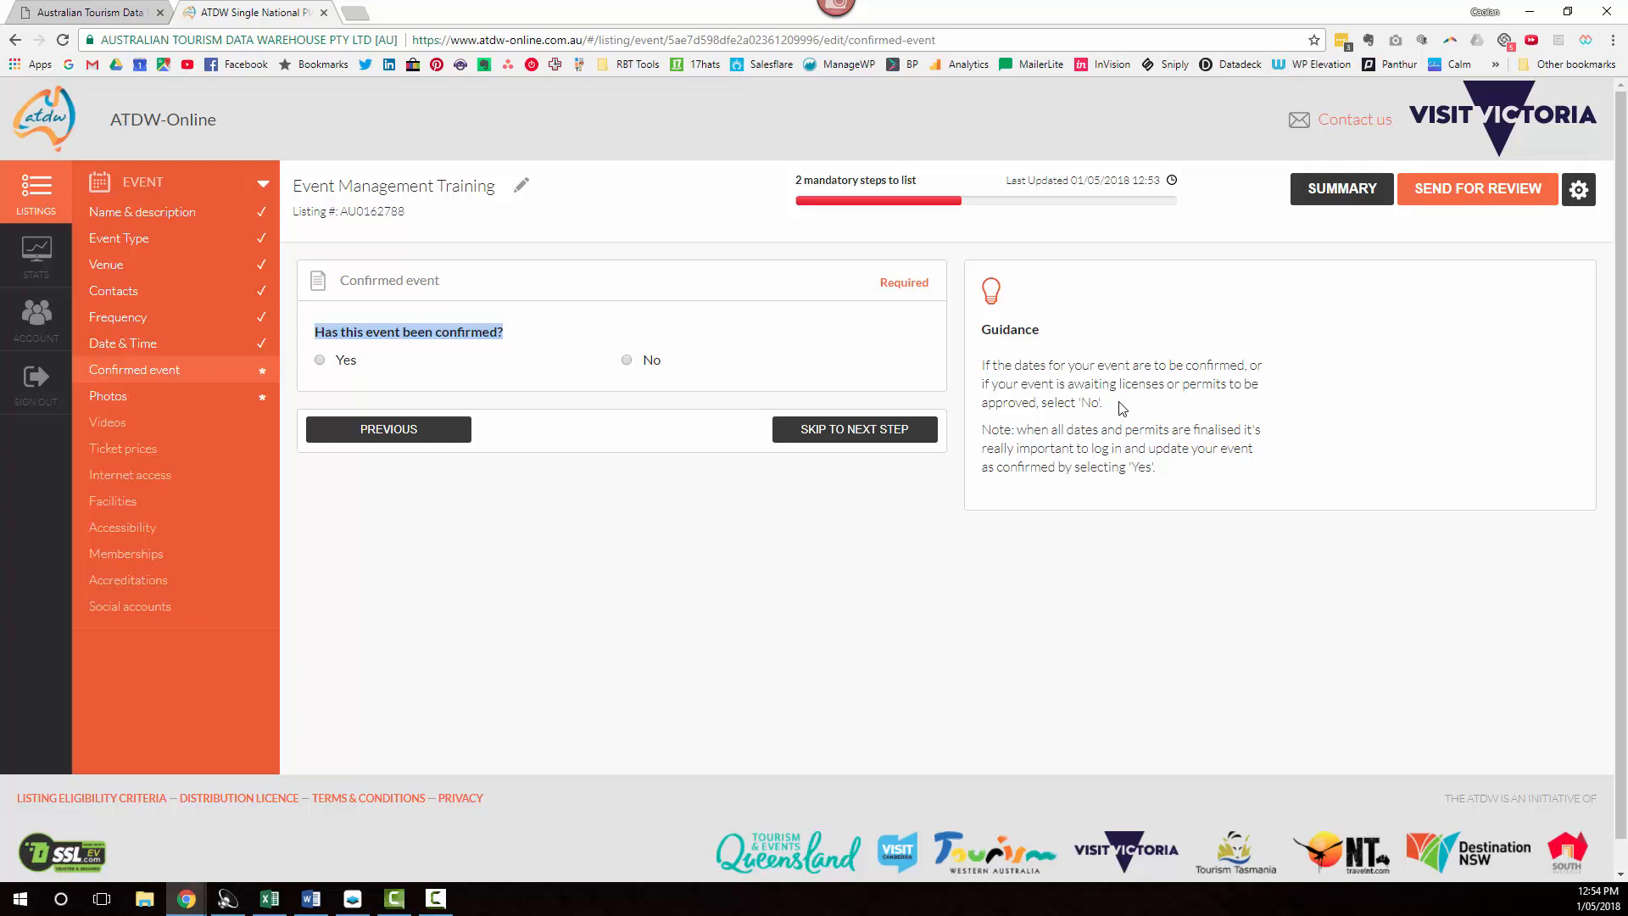
pyautogui.click(320, 359)
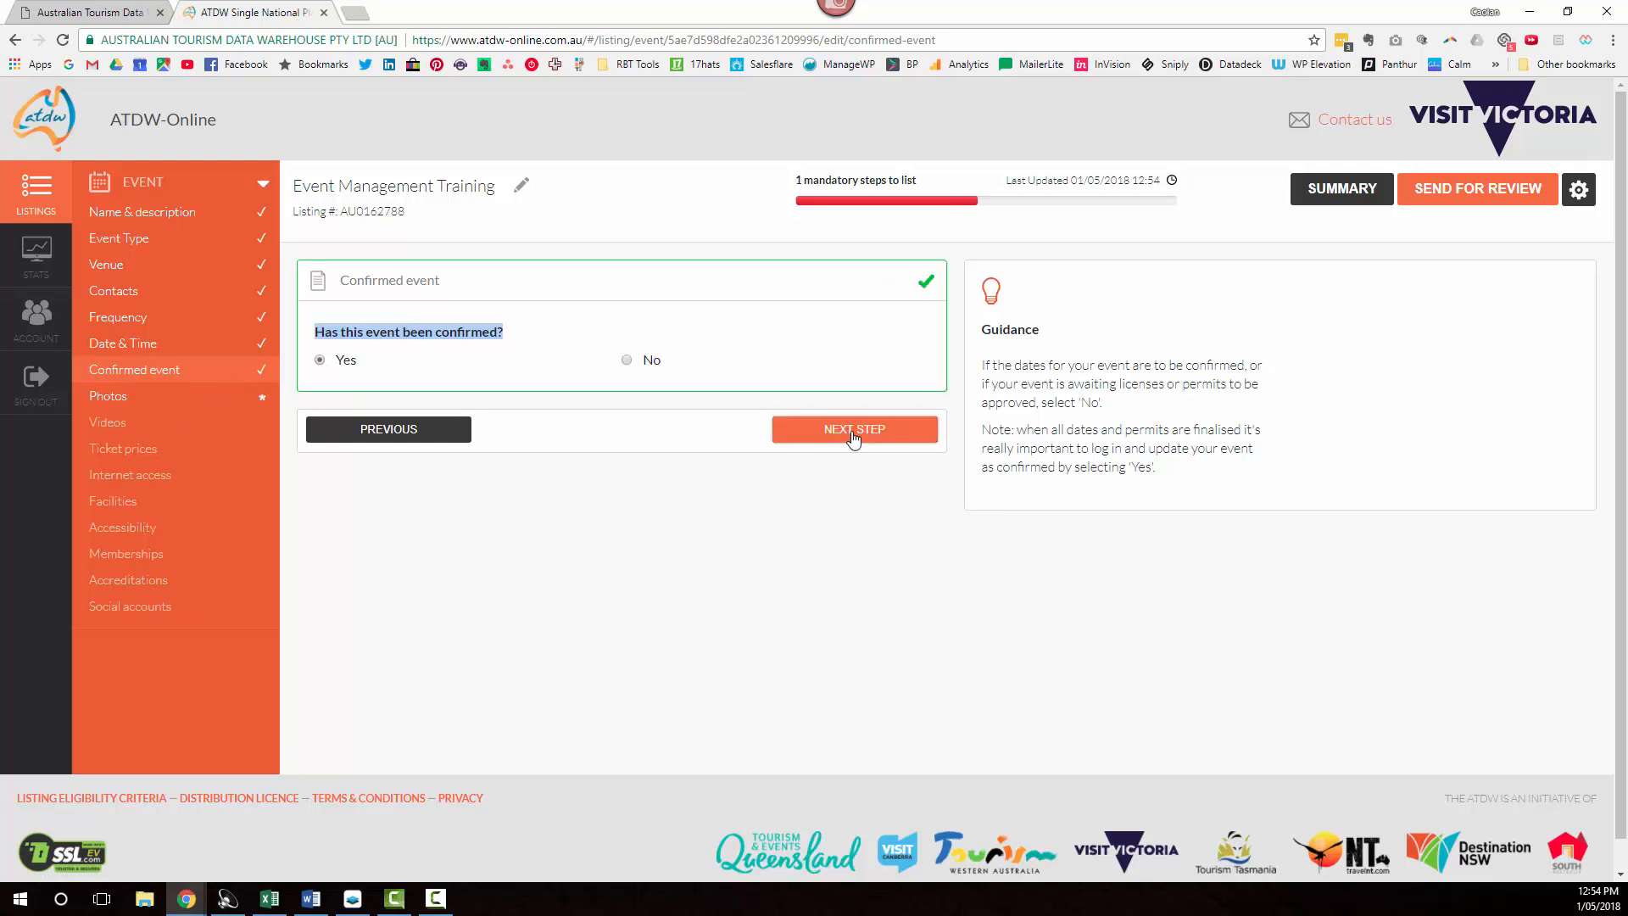
pyautogui.click(853, 431)
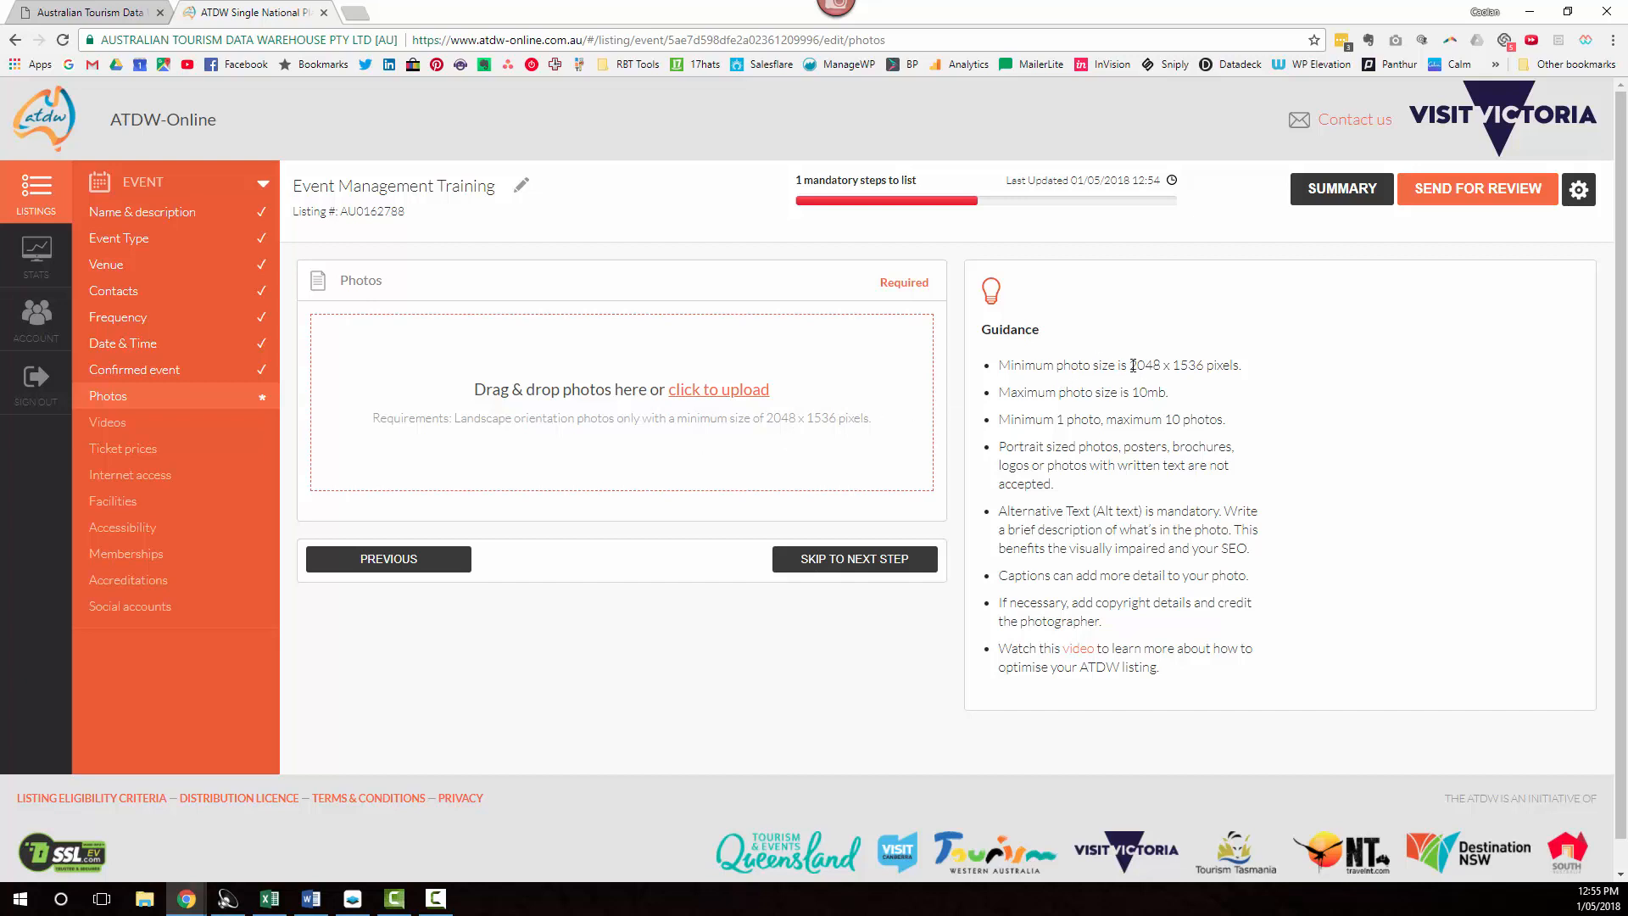
# Check the photo size requirements in the guidance and upload the laptop image as the event photo.
pyautogui.moveTo(1133, 365); pyautogui.dragTo(1204, 365)
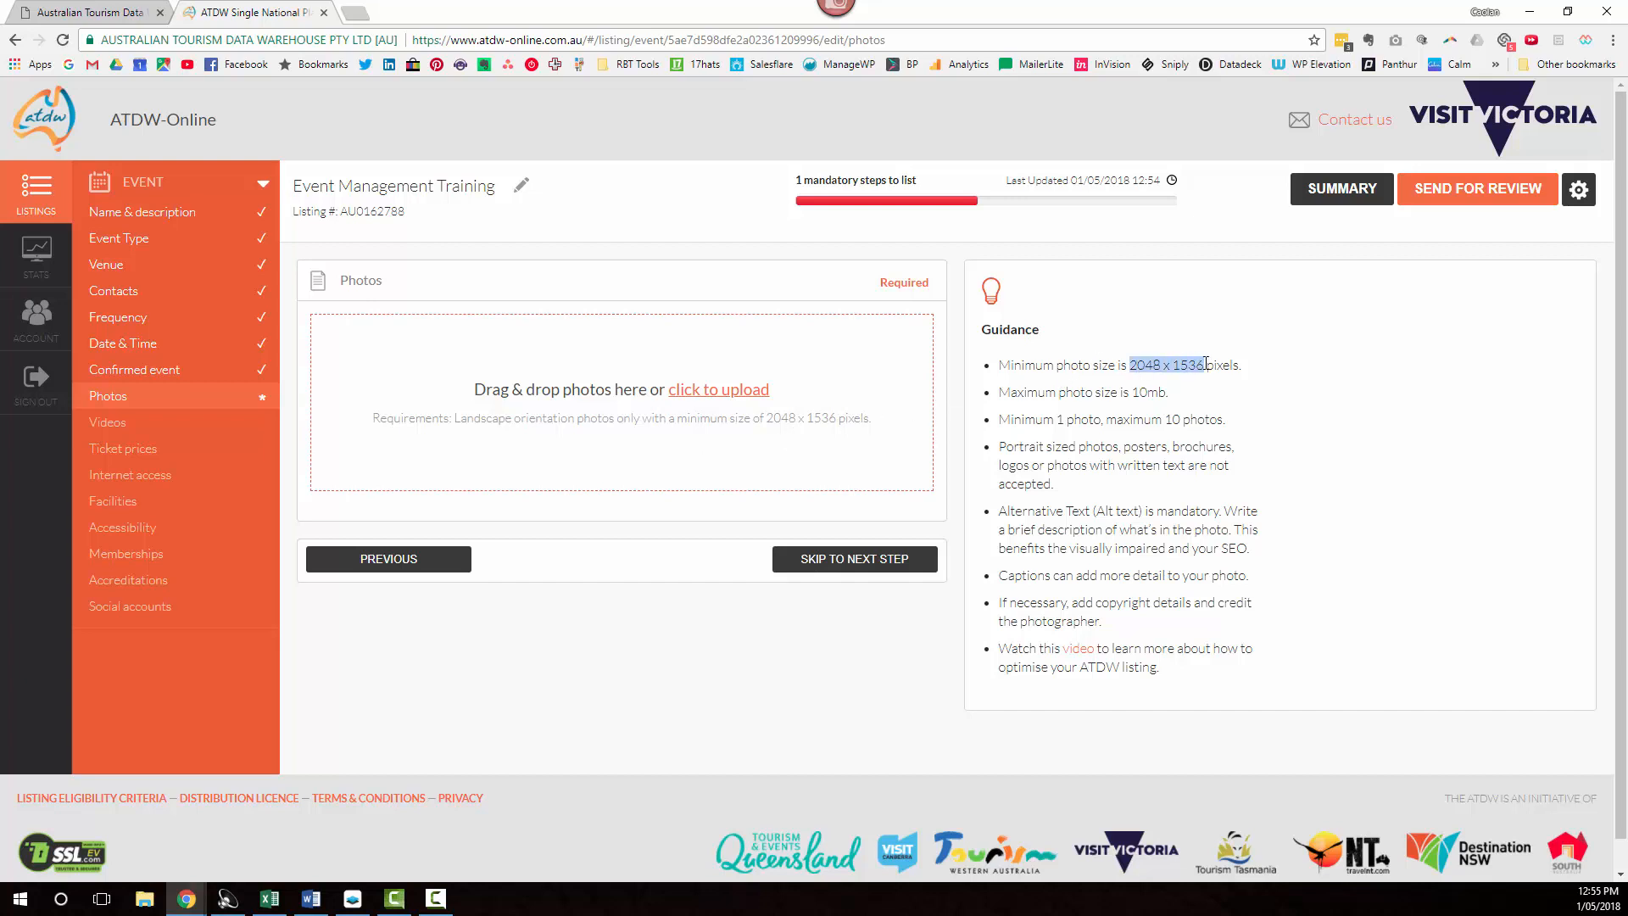
pyautogui.click(1189, 410)
pyautogui.moveTo(1172, 392); pyautogui.dragTo(1135, 395)
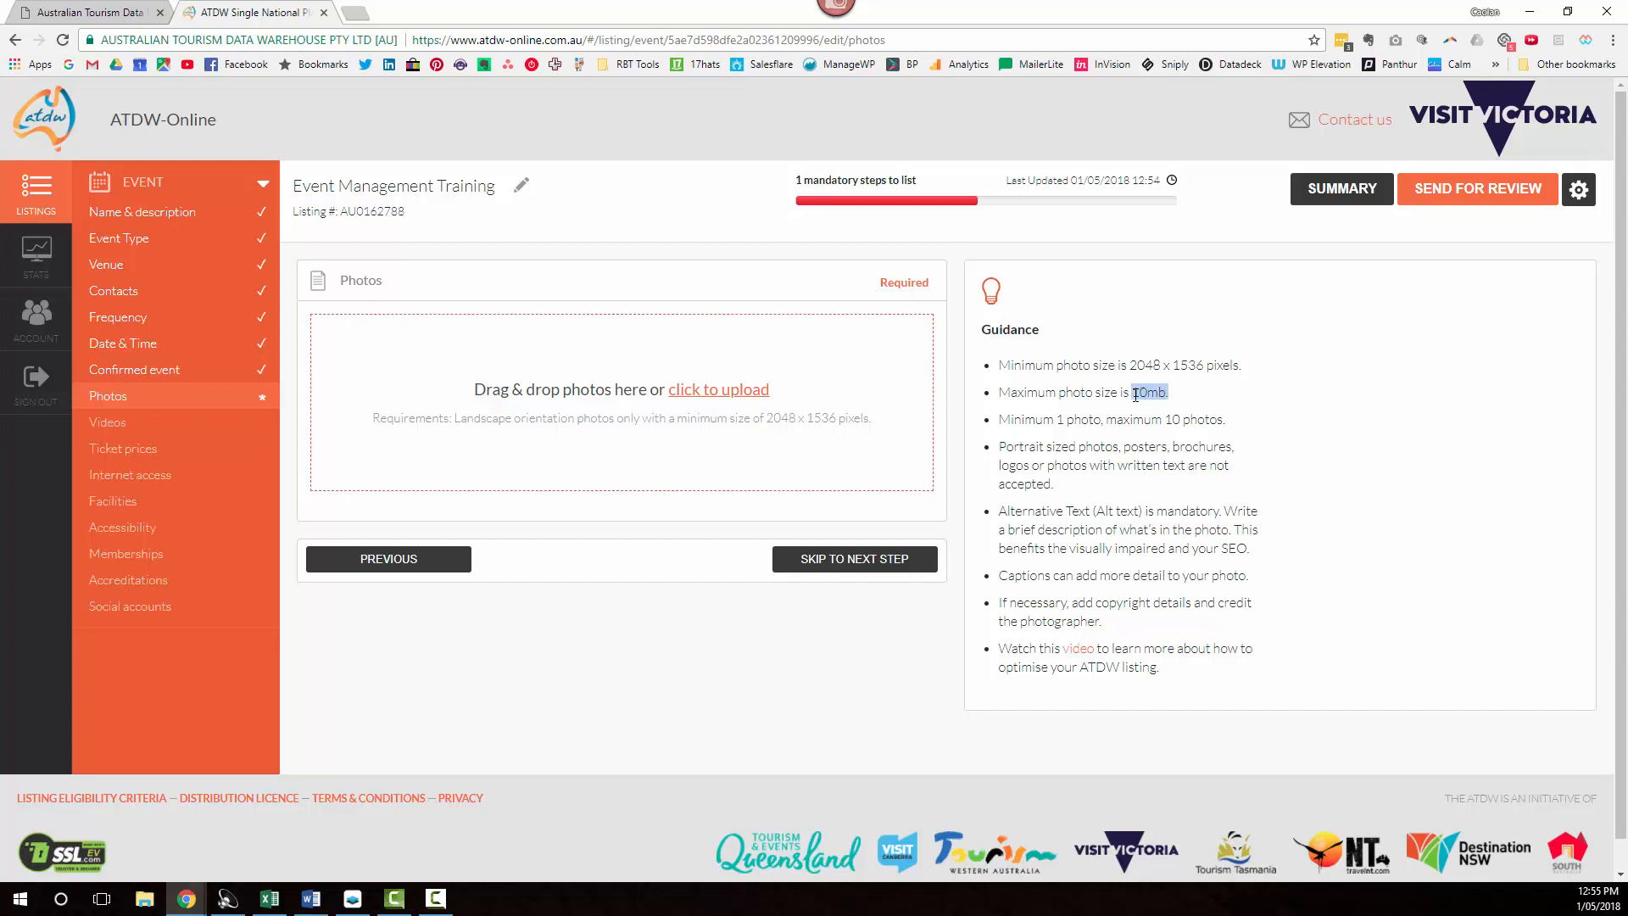
pyautogui.click(1179, 404)
pyautogui.moveTo(212, 548); pyautogui.dragTo(622, 419)
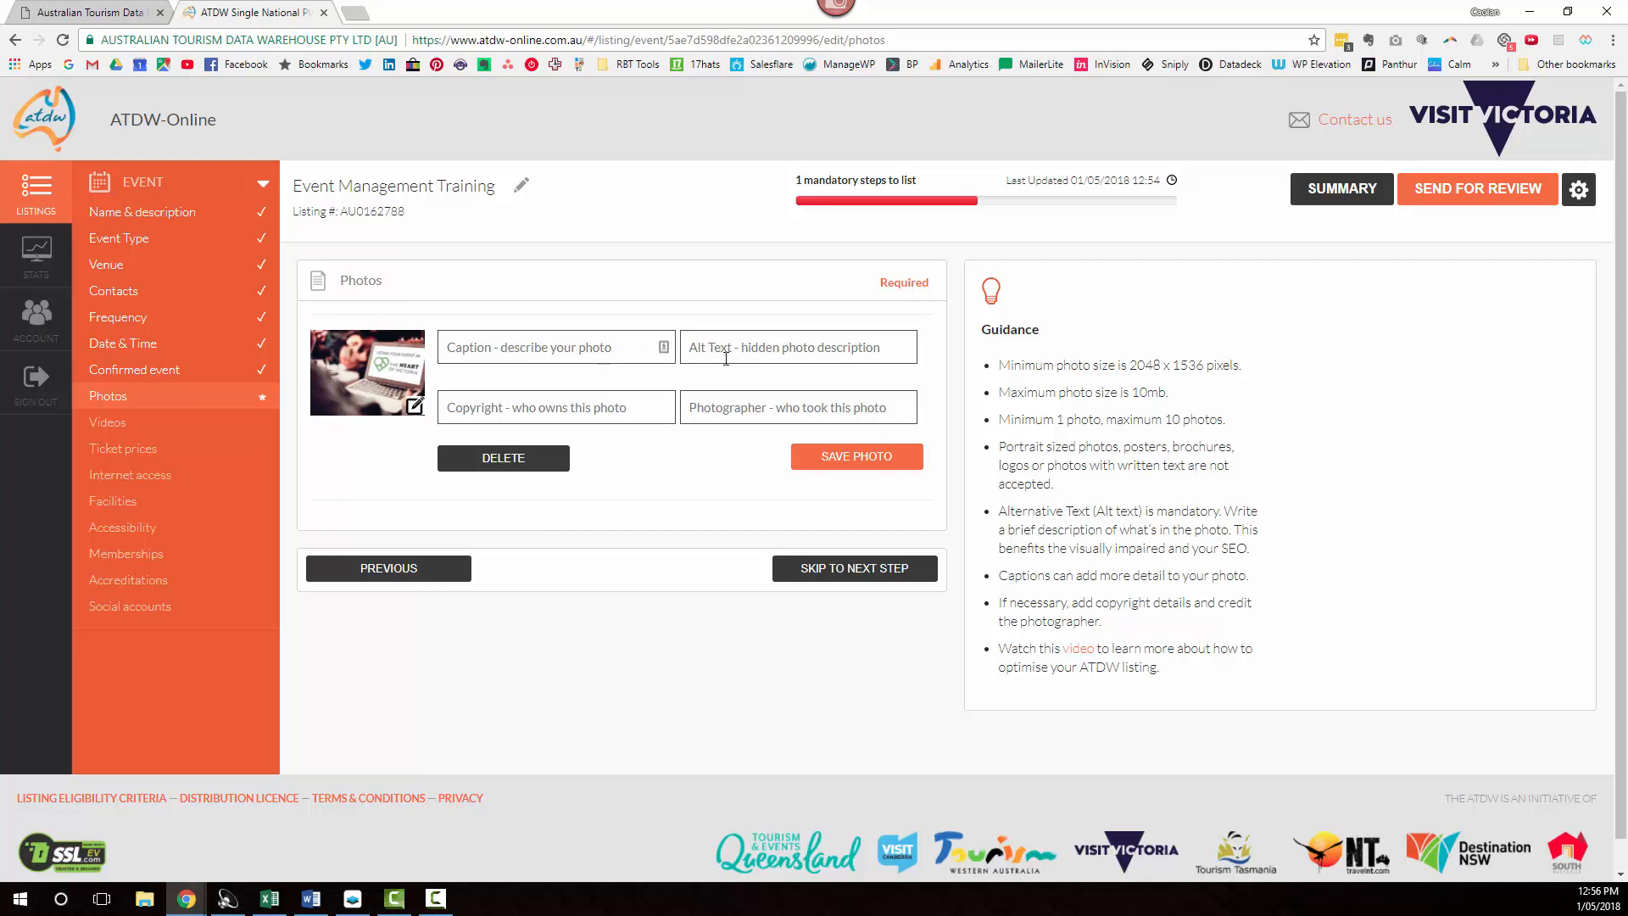
# Caption the photo "Listing Your Event in Heart of Victoria" and set its alt text to "Image of laptop advertising workshop".
pyautogui.click(566, 356)
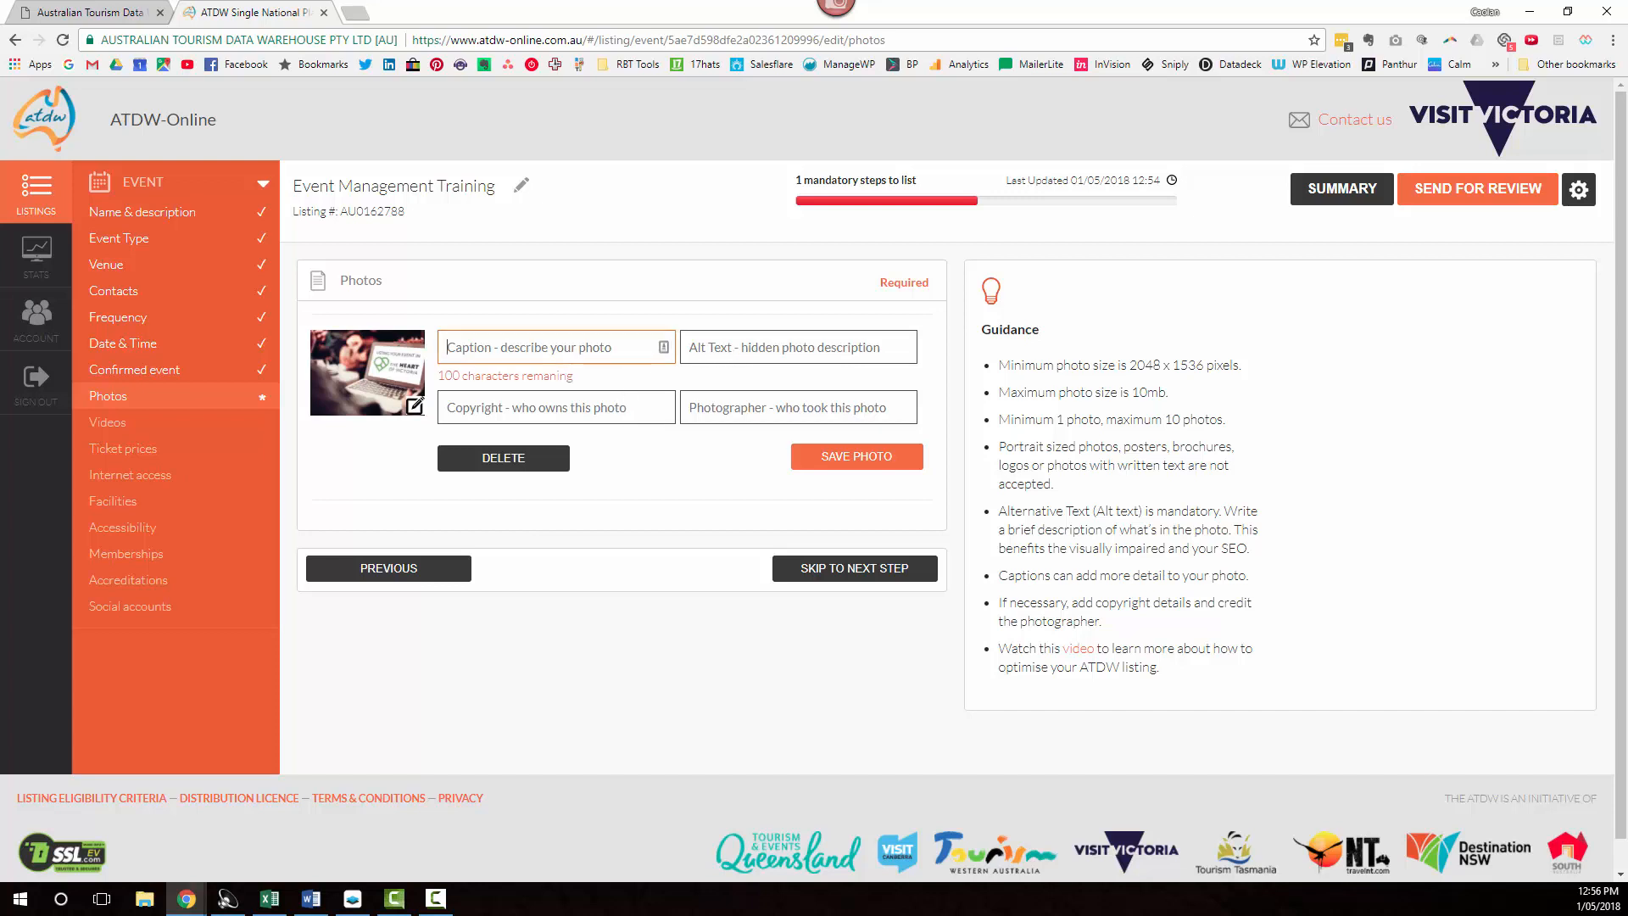
pyautogui.hotkey('alt', 'Tab')
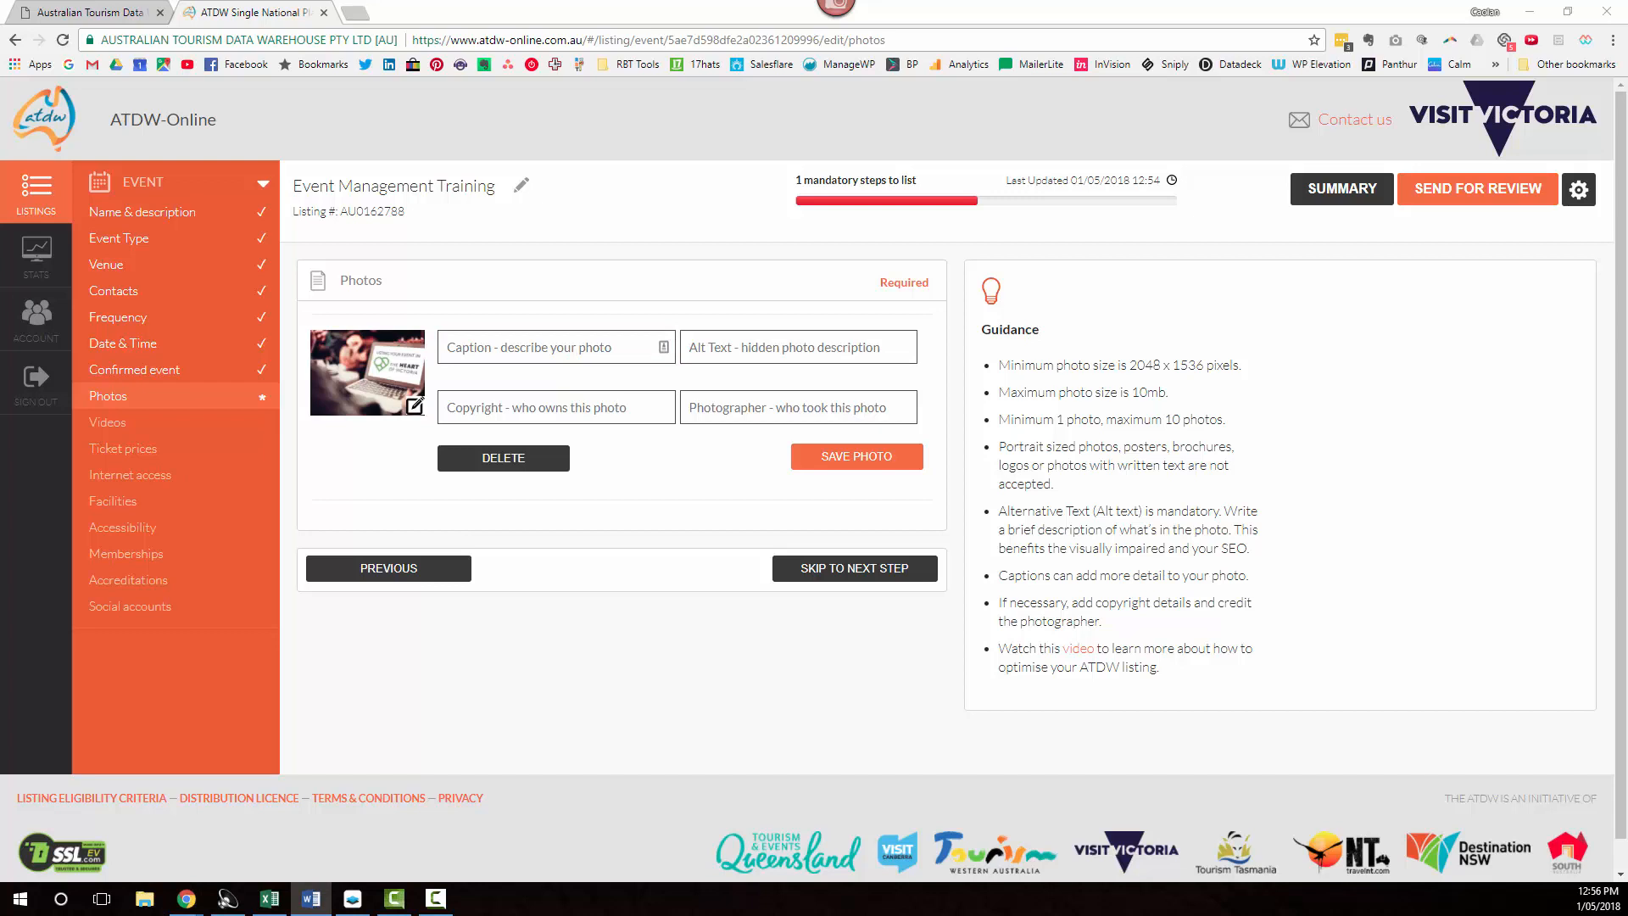
pyautogui.click(562, 346)
pyautogui.write('Listing Your Event in Heart of Victoria')
pyautogui.hotkey('alt', 'Tab')
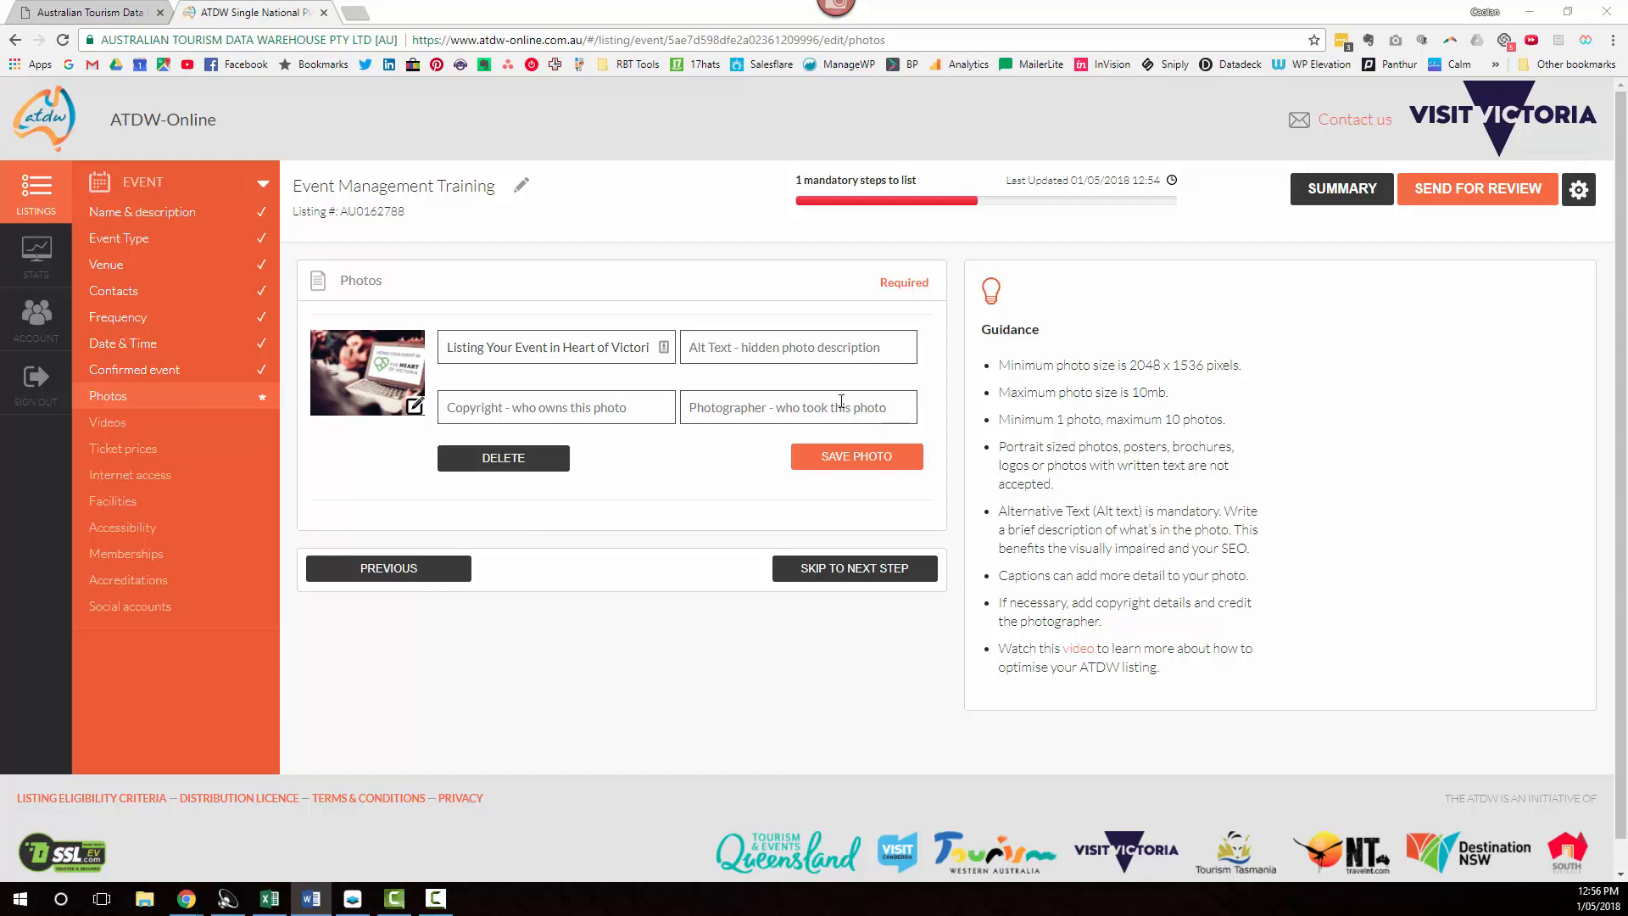
pyautogui.click(802, 350)
pyautogui.write('Image of laptop advertising workshop')
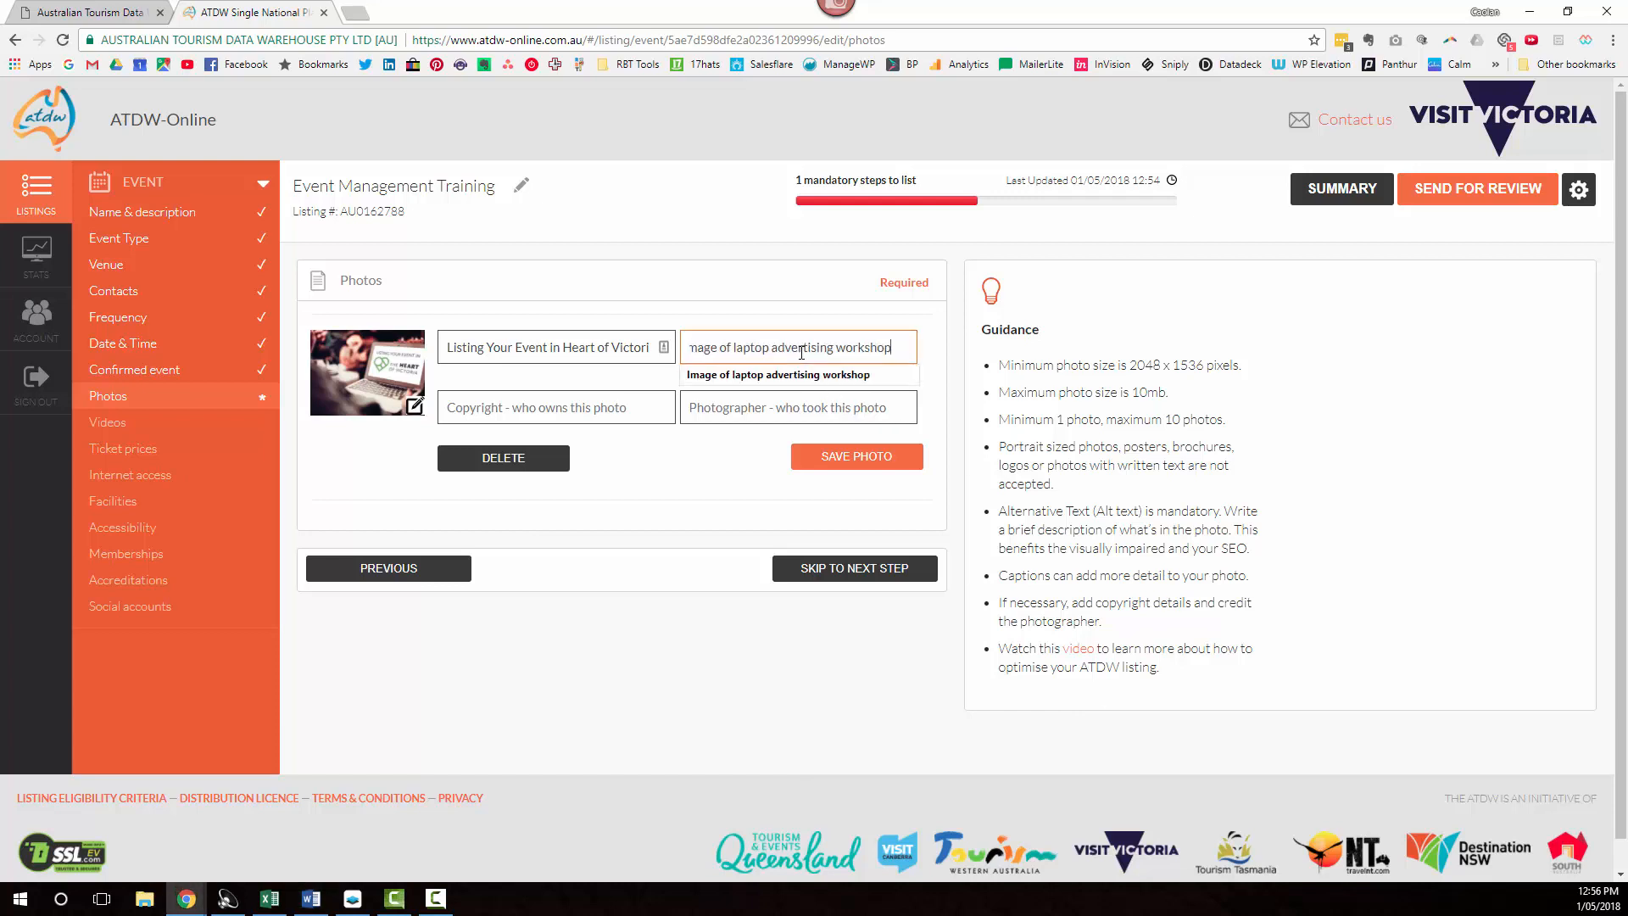
pyautogui.click(761, 320)
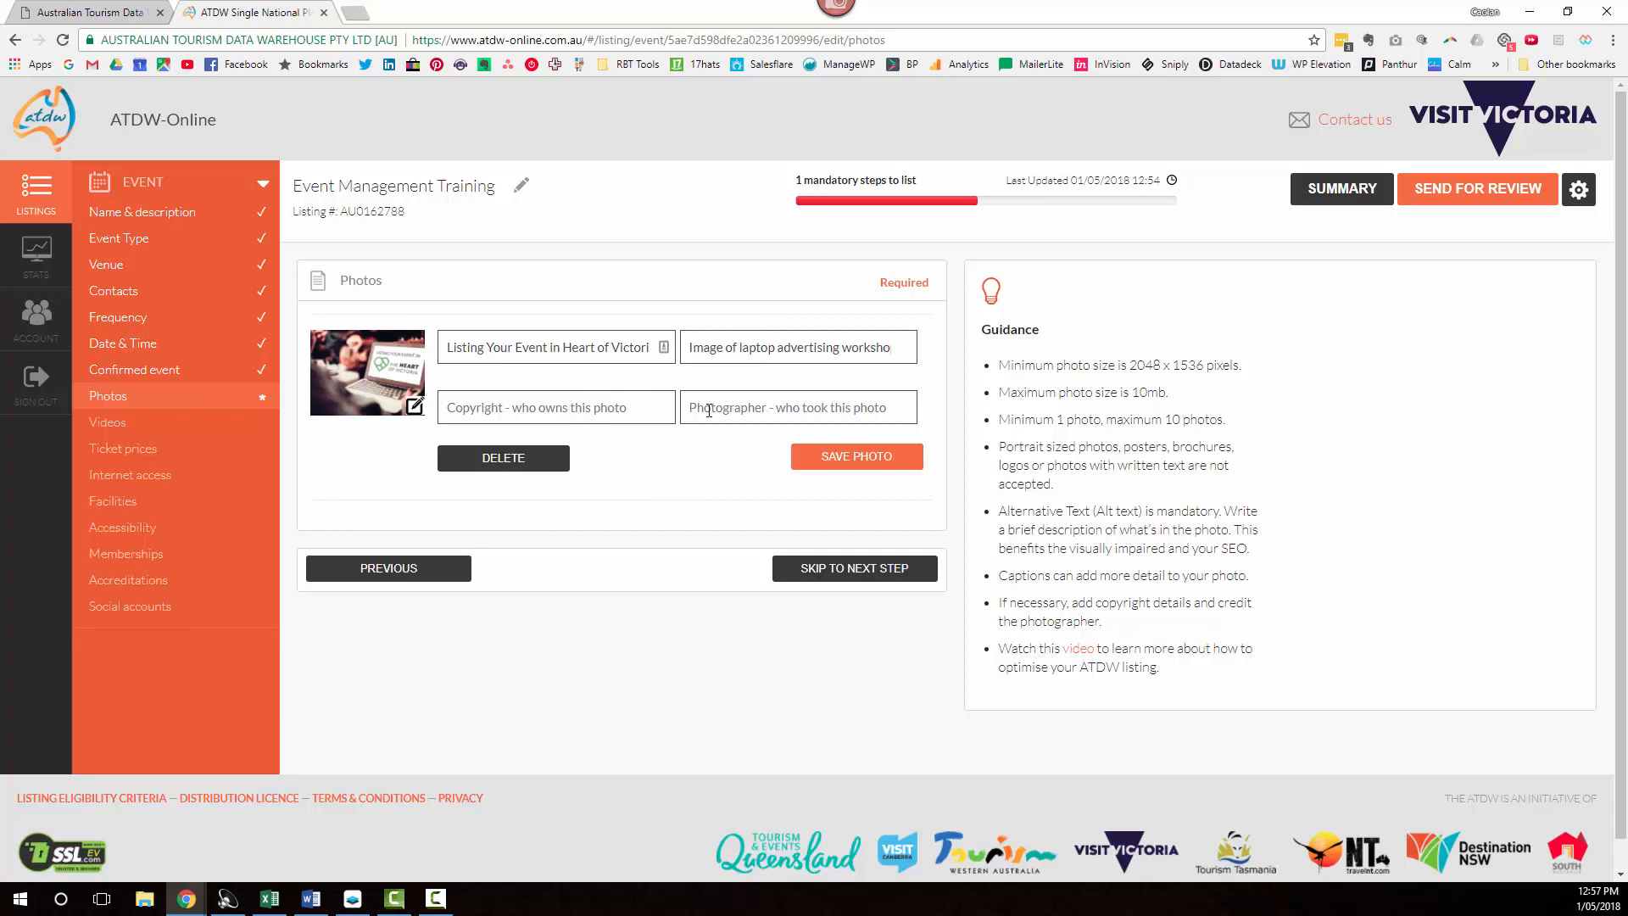
# Save the photo, leaving copyright and photographer empty, and continue past the optional videos section to ticket prices.
pyautogui.click(851, 463)
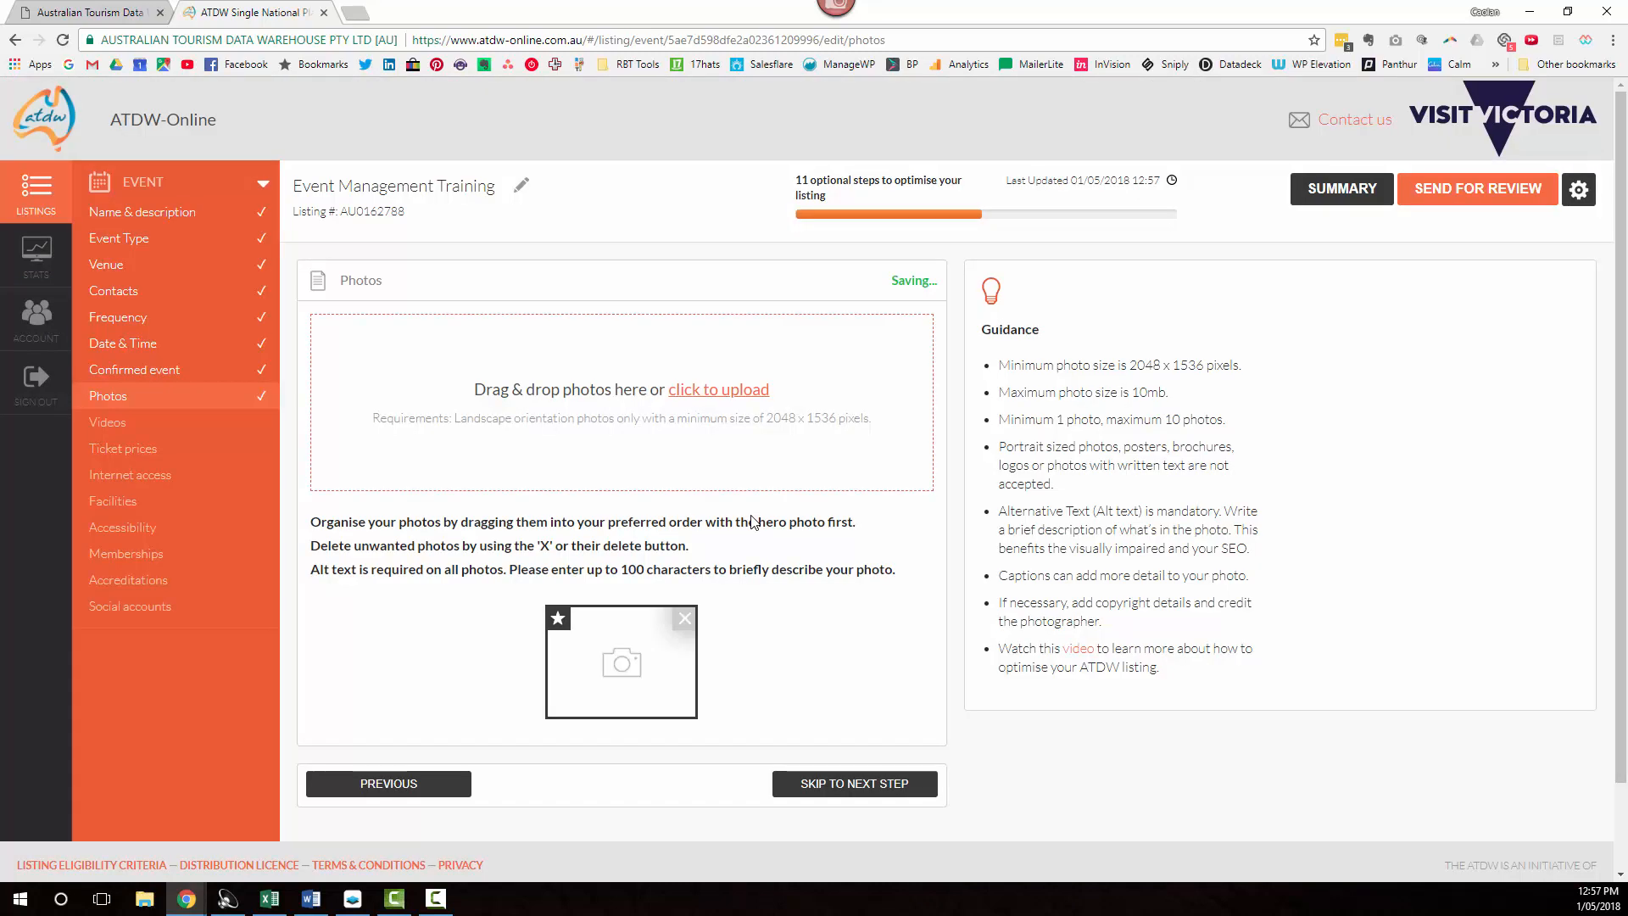
pyautogui.scroll(-1, 782, 639)
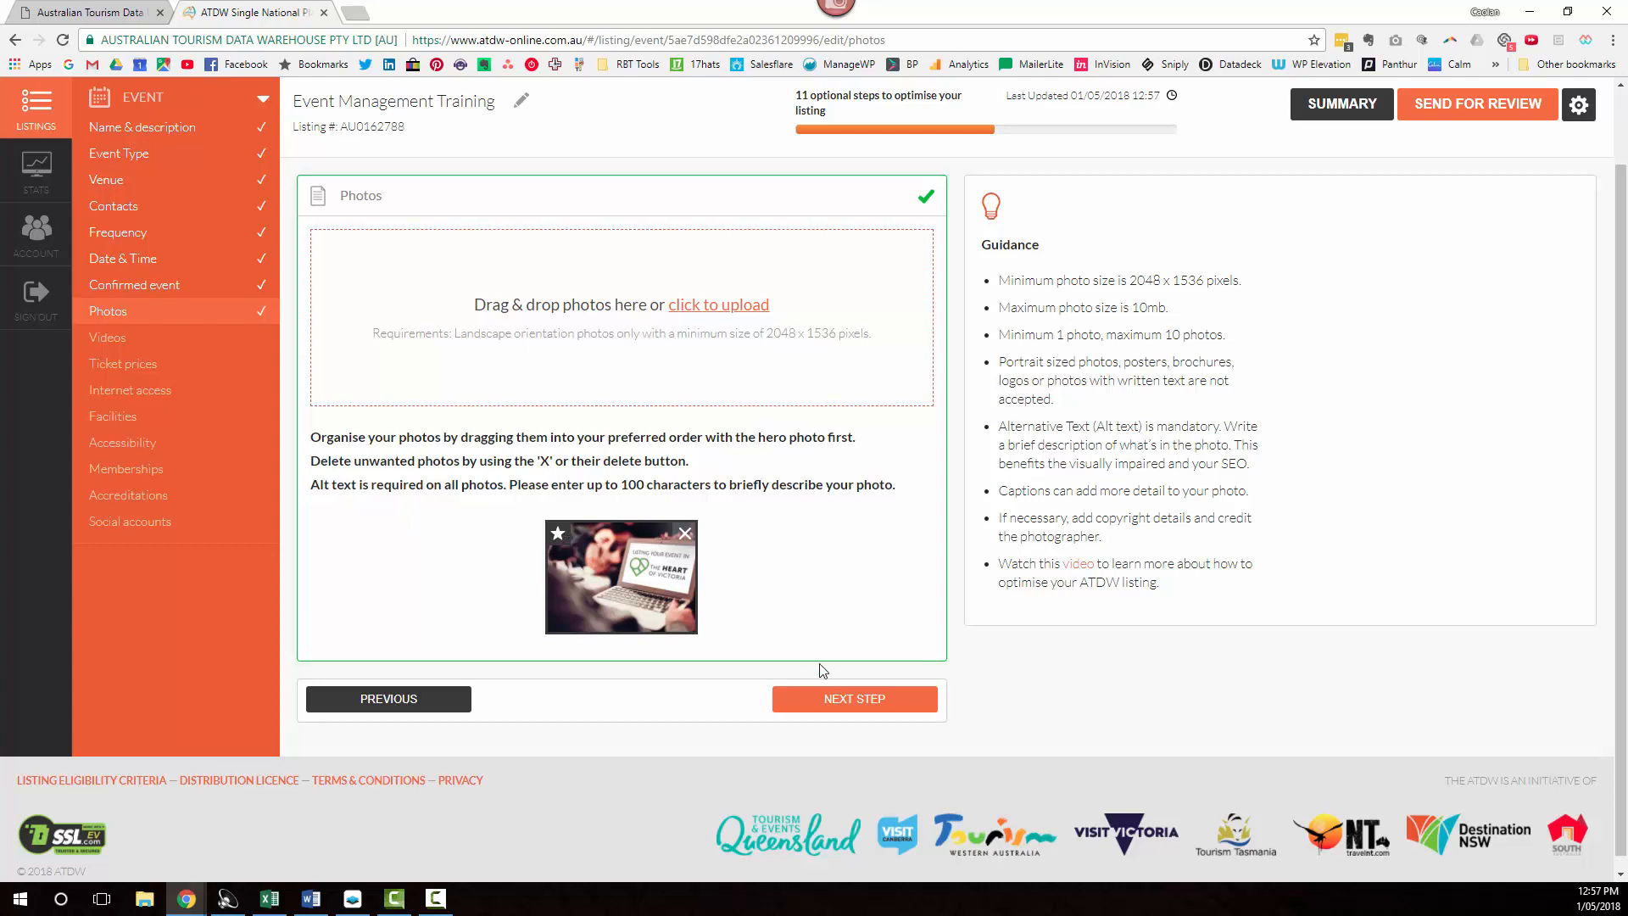
pyautogui.click(830, 707)
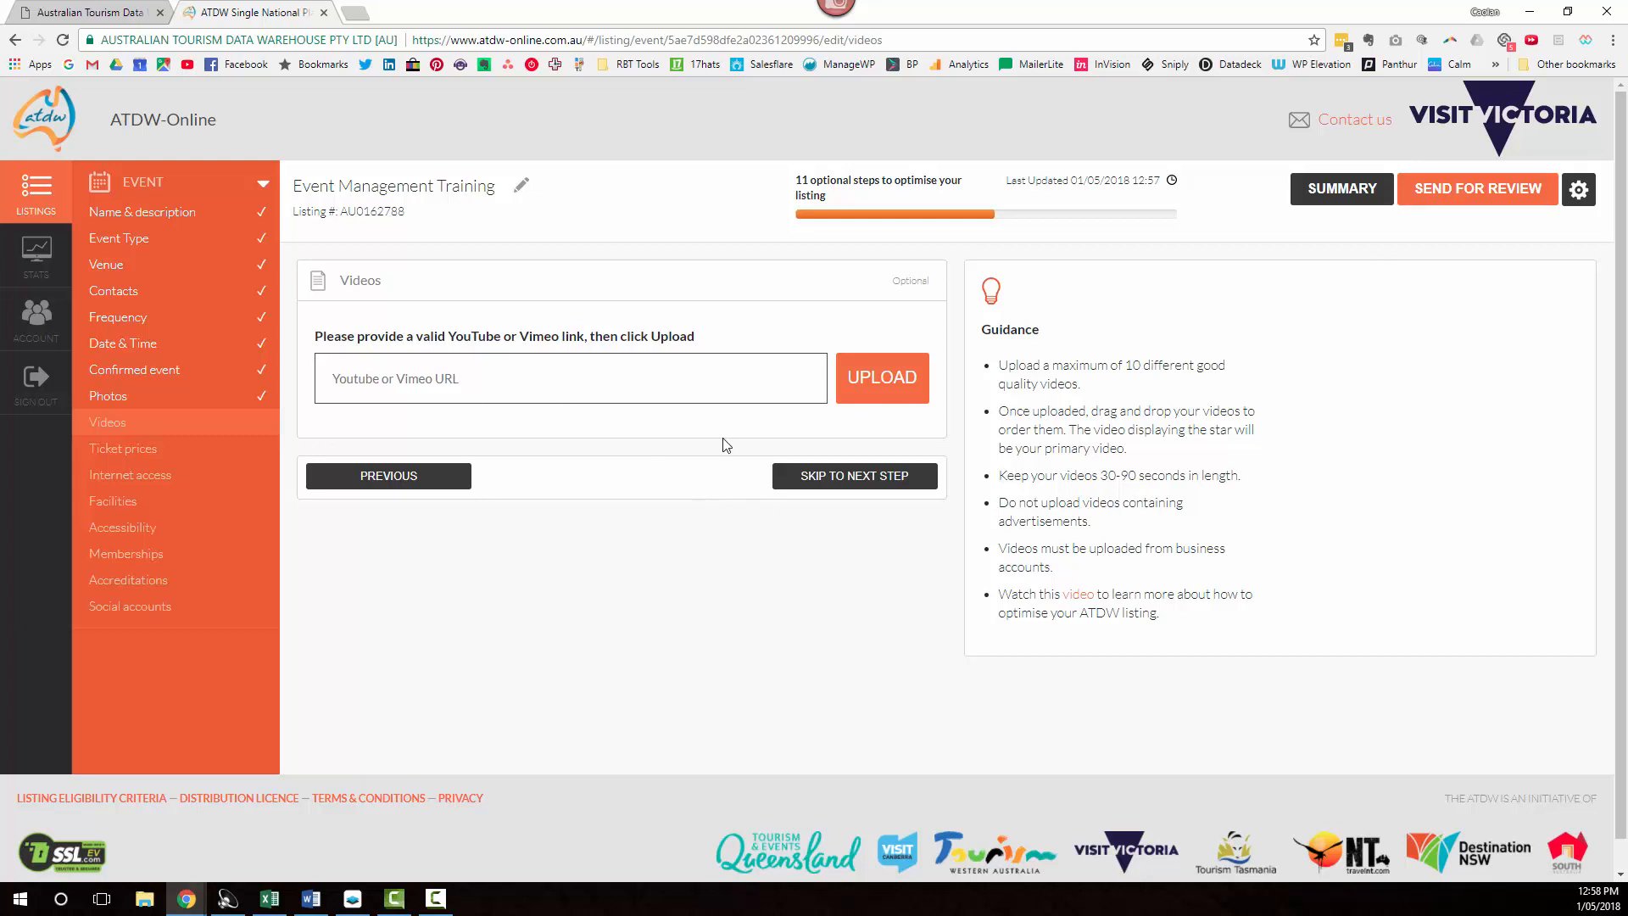
pyautogui.click(820, 481)
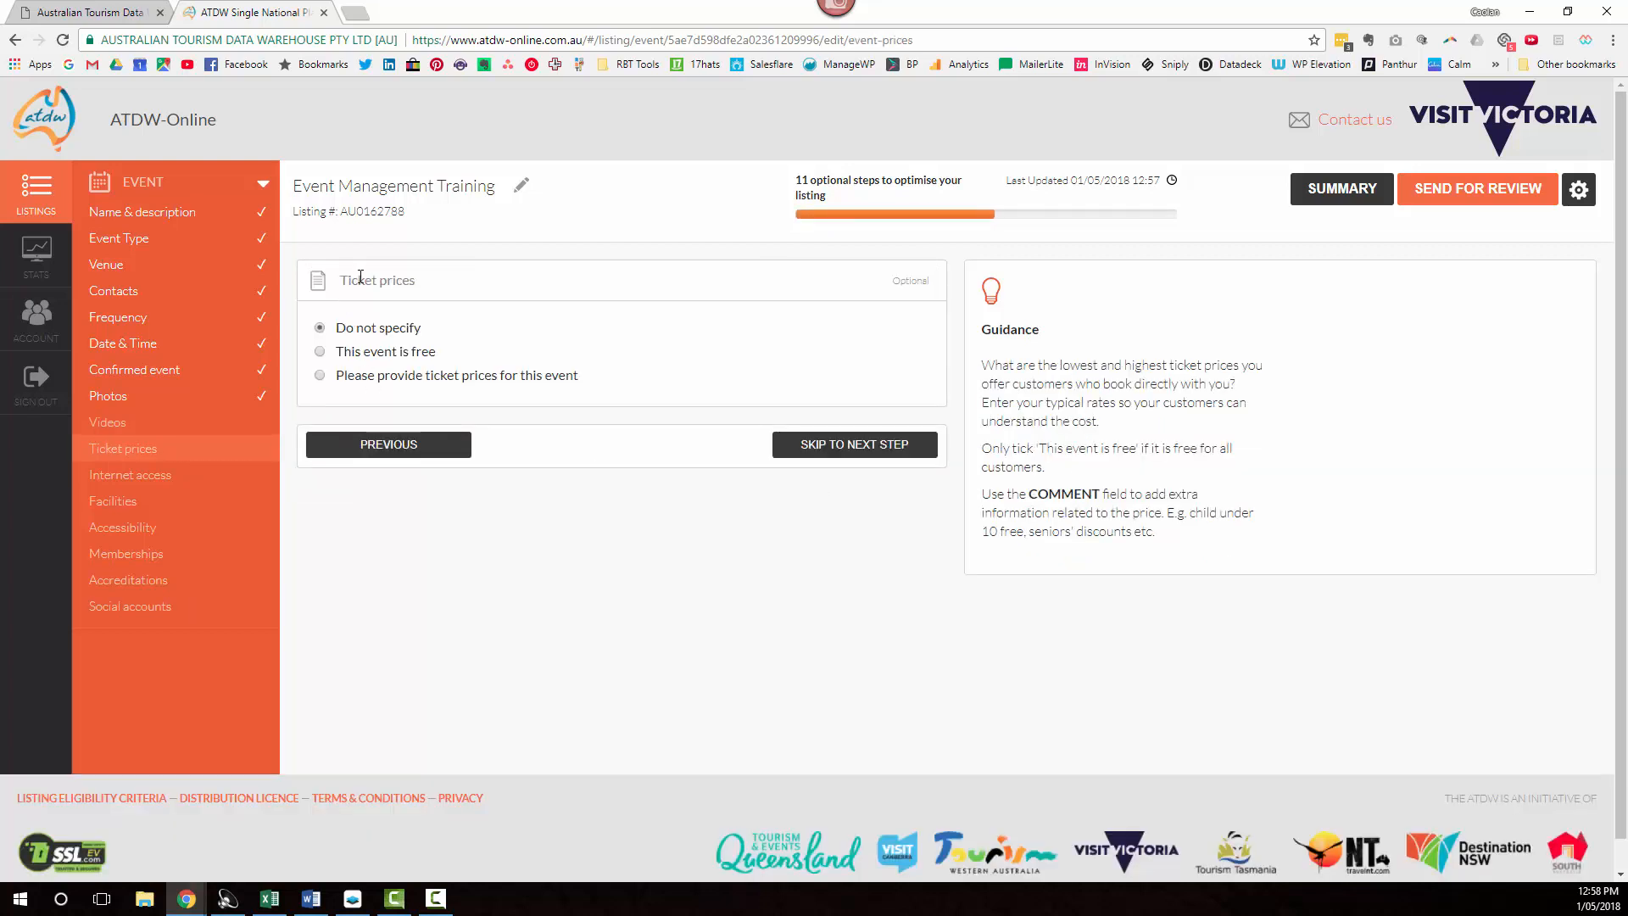
# Set the ticket prices to "This event is free" and skip the internet access section.
pyautogui.click(321, 352)
pyautogui.click(835, 449)
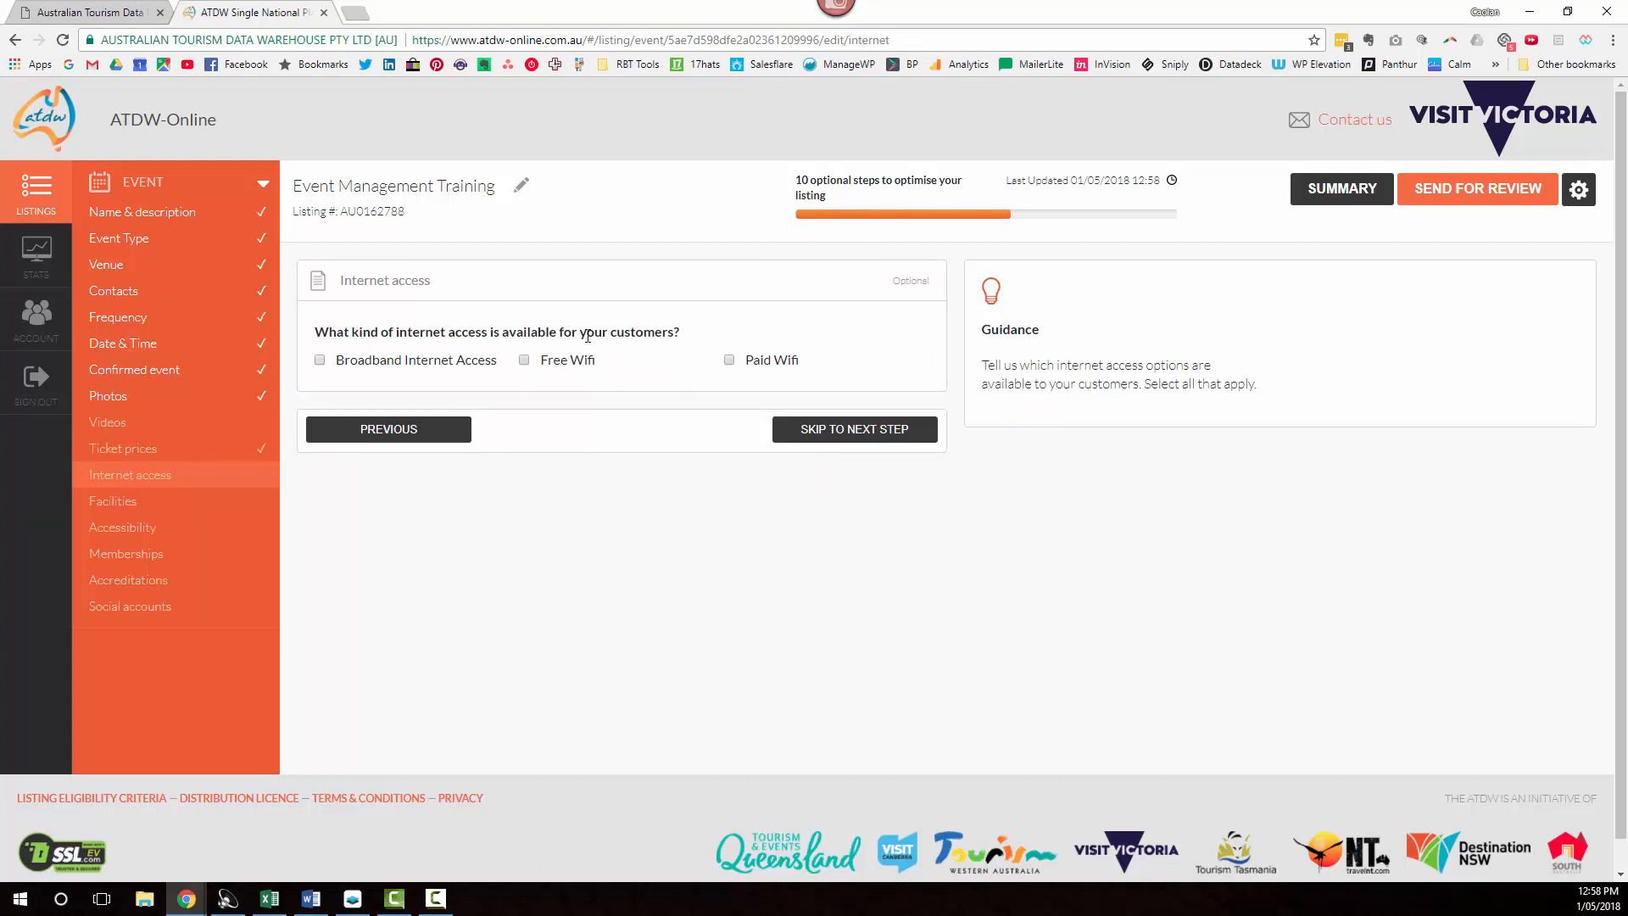
pyautogui.click(810, 458)
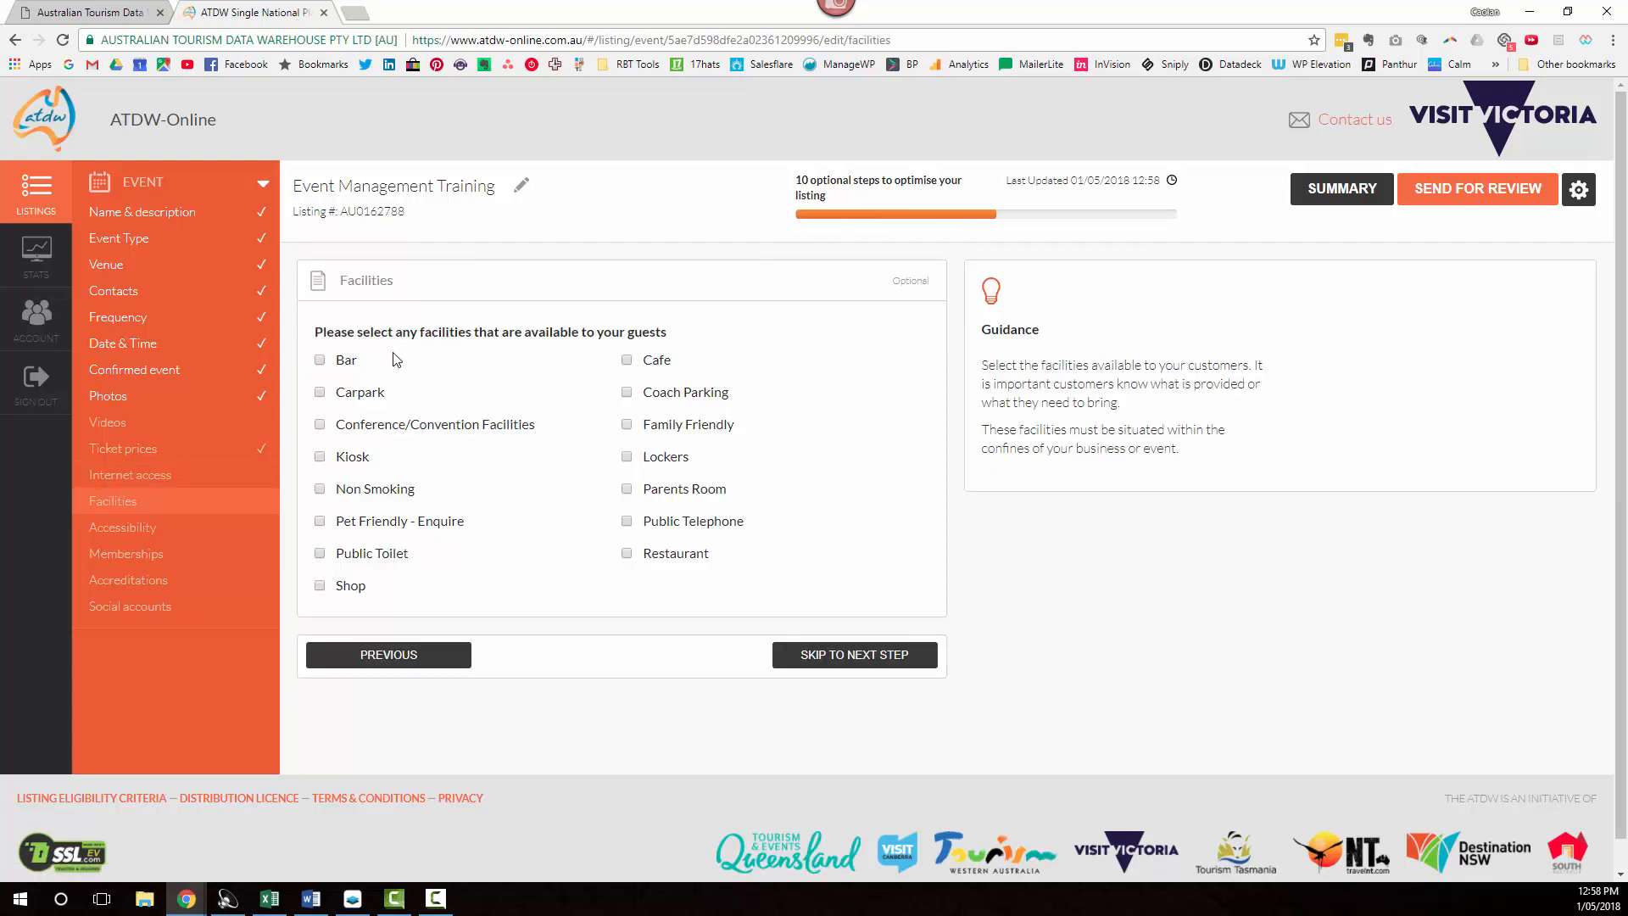
# Select Conference/Convention Facilities as the available facility and continue to the accessibility section.
pyautogui.moveTo(322, 335); pyautogui.dragTo(700, 332)
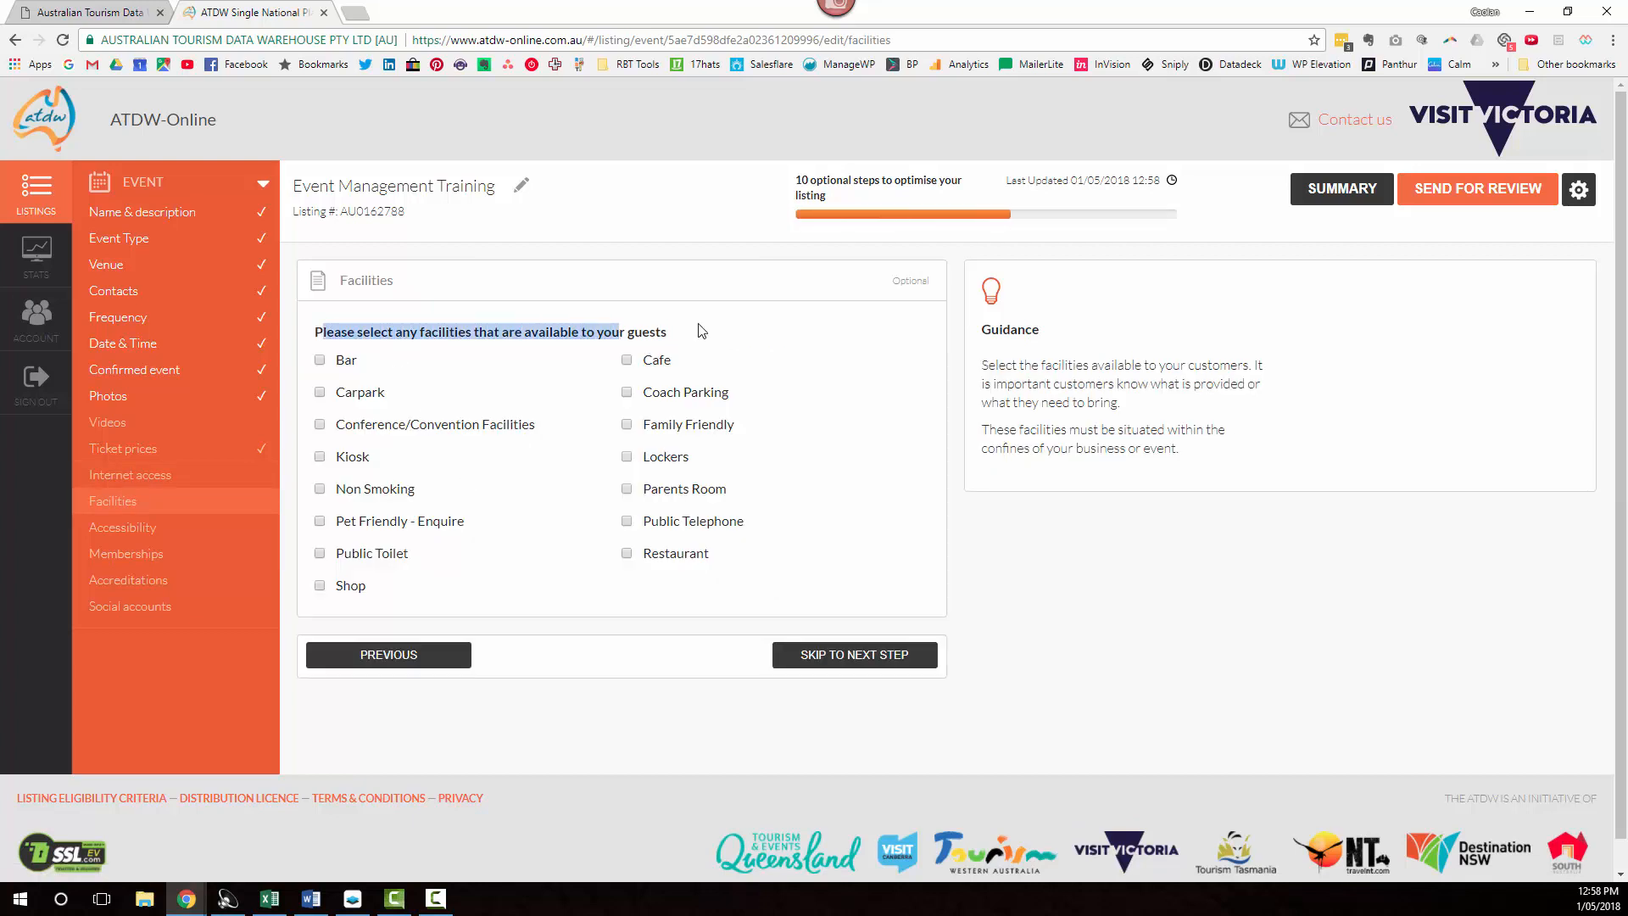
pyautogui.click(701, 332)
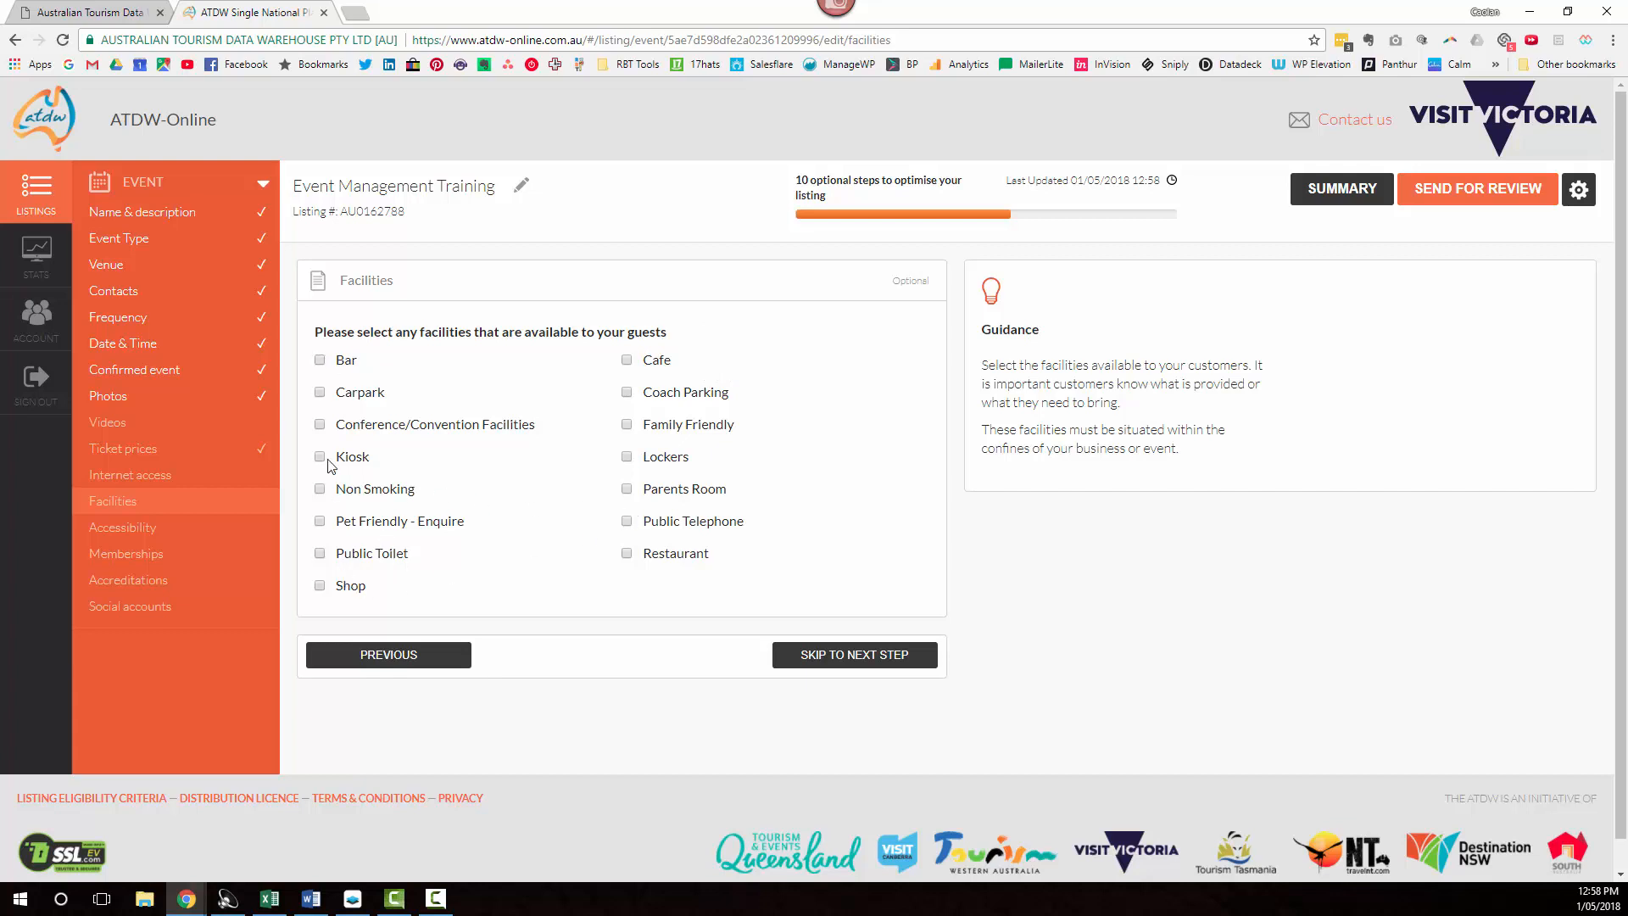
pyautogui.click(319, 424)
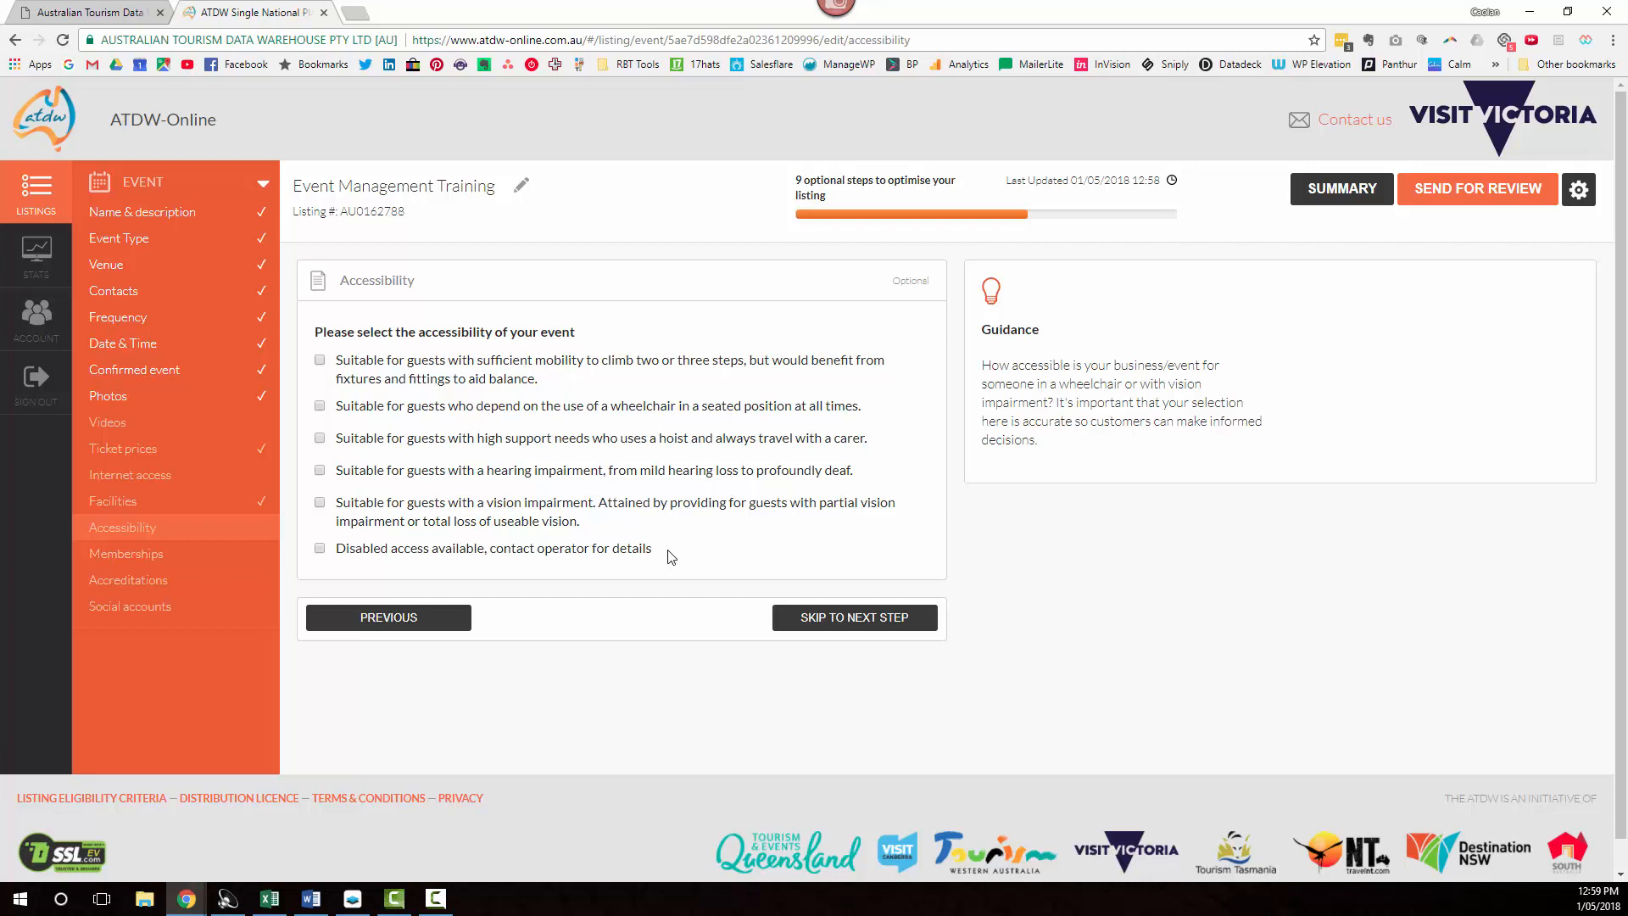
# Set the accessibility to "Disabled access available, contact operator for details" and continue to the memberships section.
pyautogui.click(320, 548)
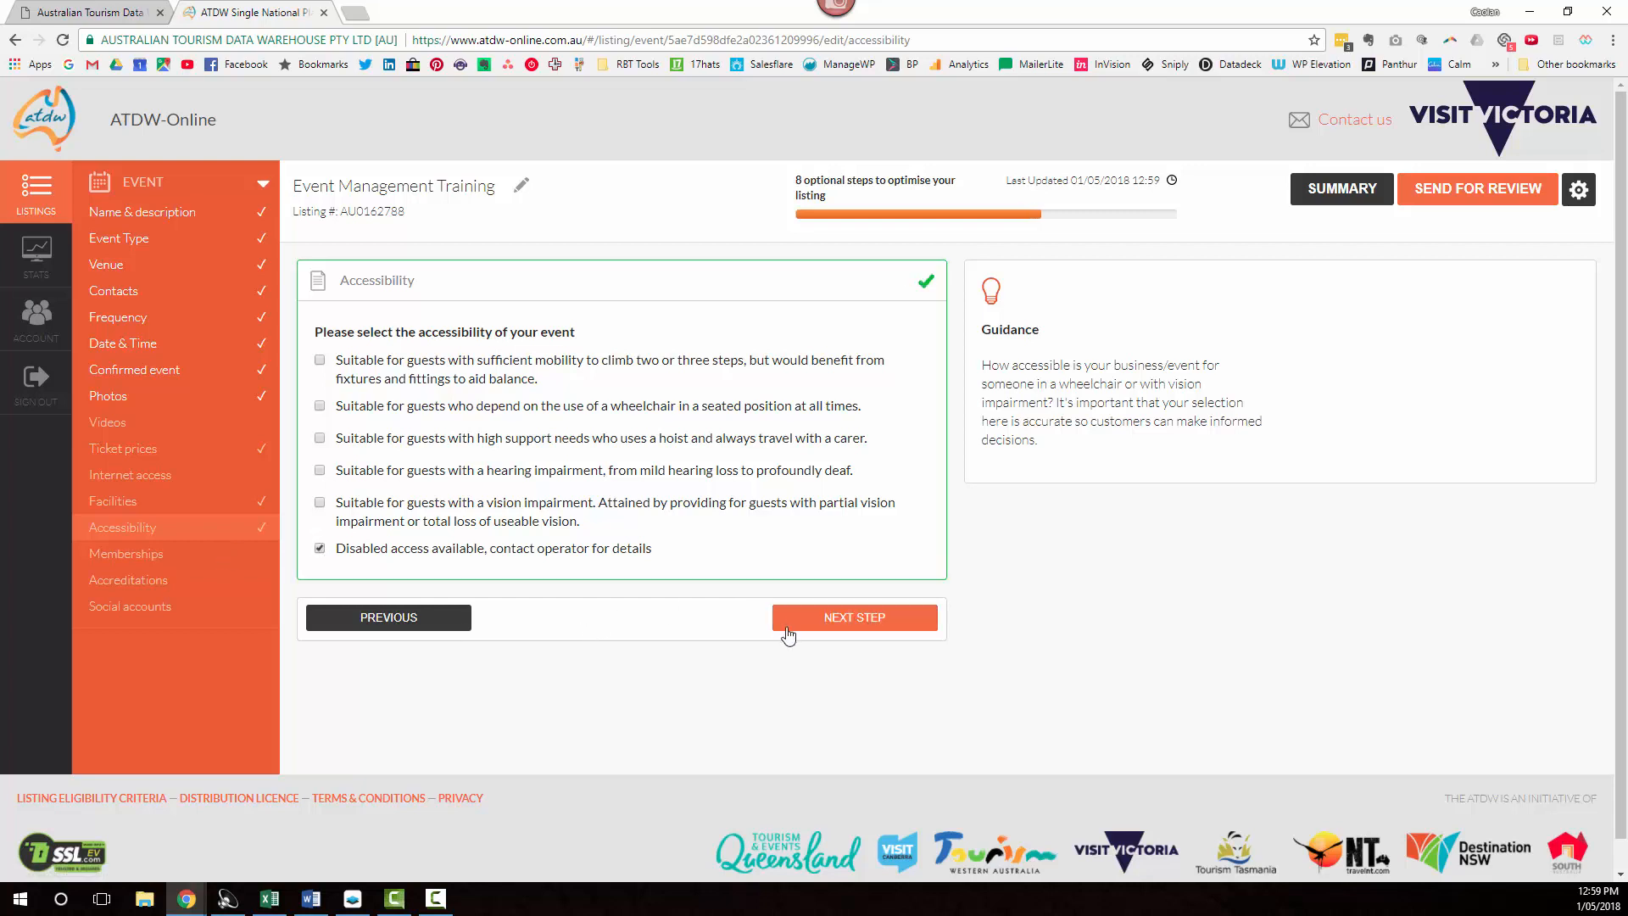
pyautogui.click(856, 628)
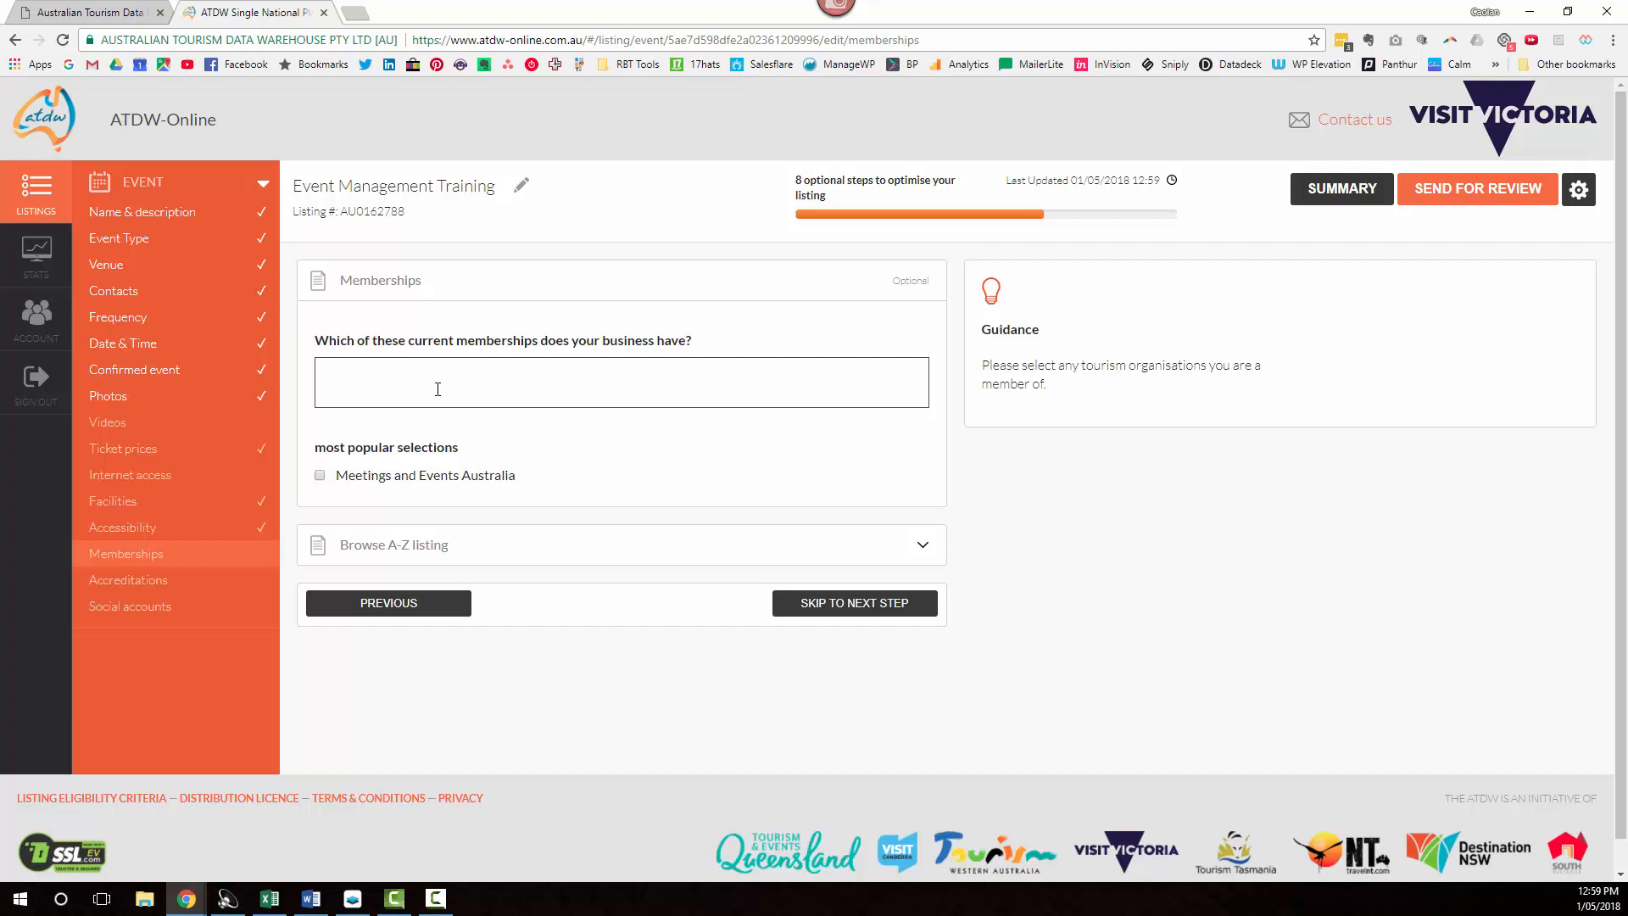
# Check the A-Z list of memberships without selecting any, and skip the optional memberships and accreditations sections to reach social accounts.
pyautogui.click(923, 548)
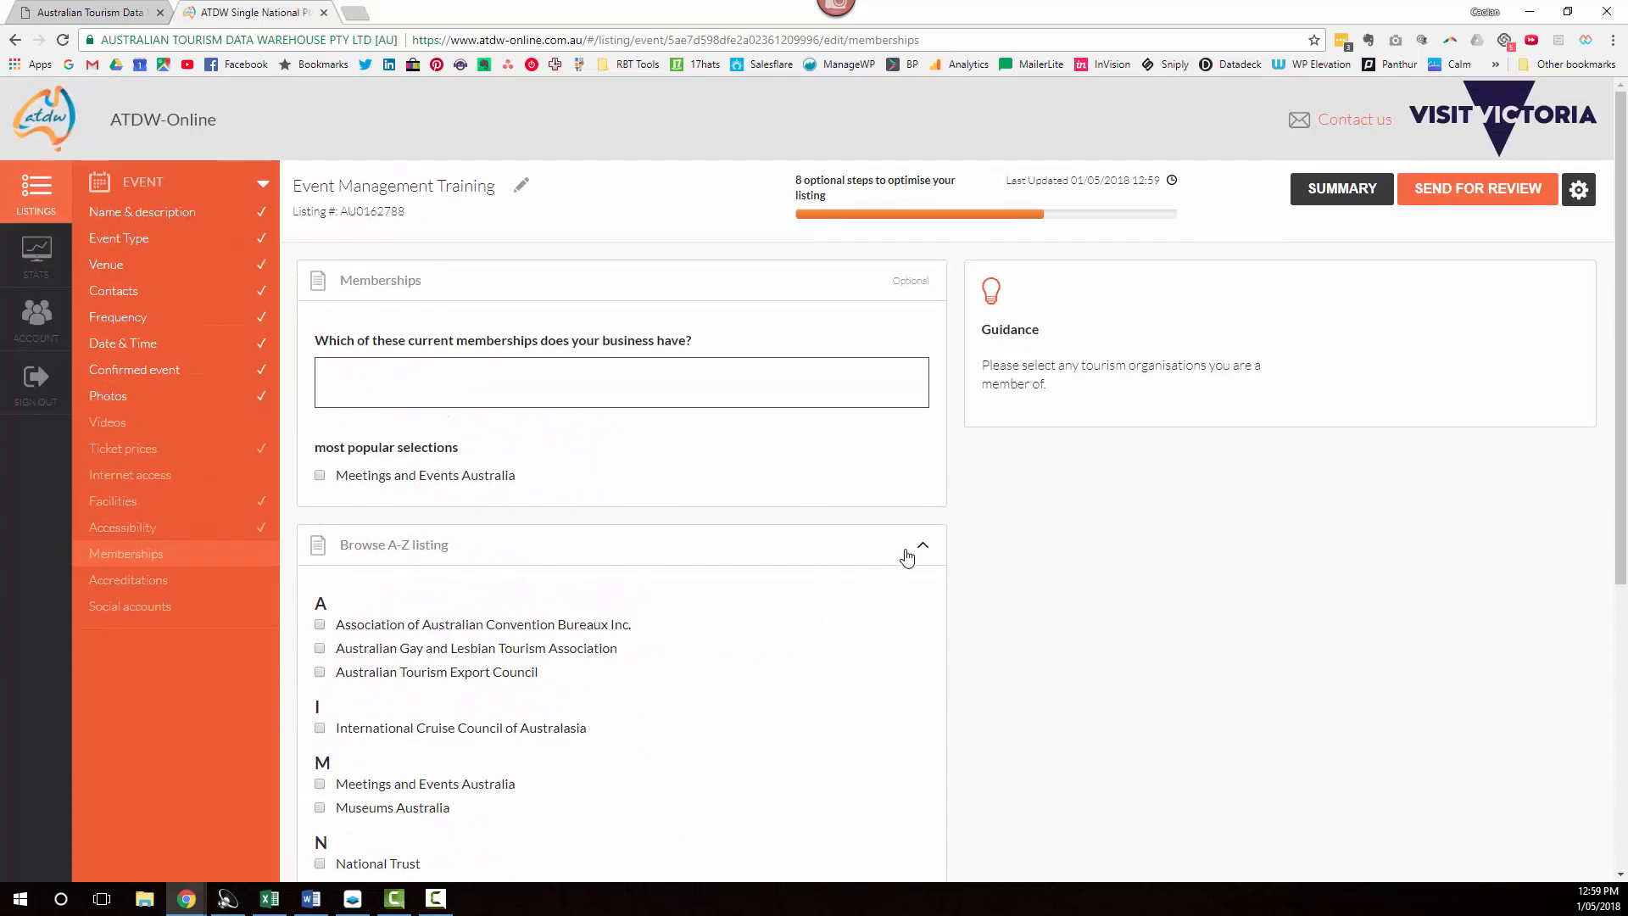
pyautogui.click(924, 550)
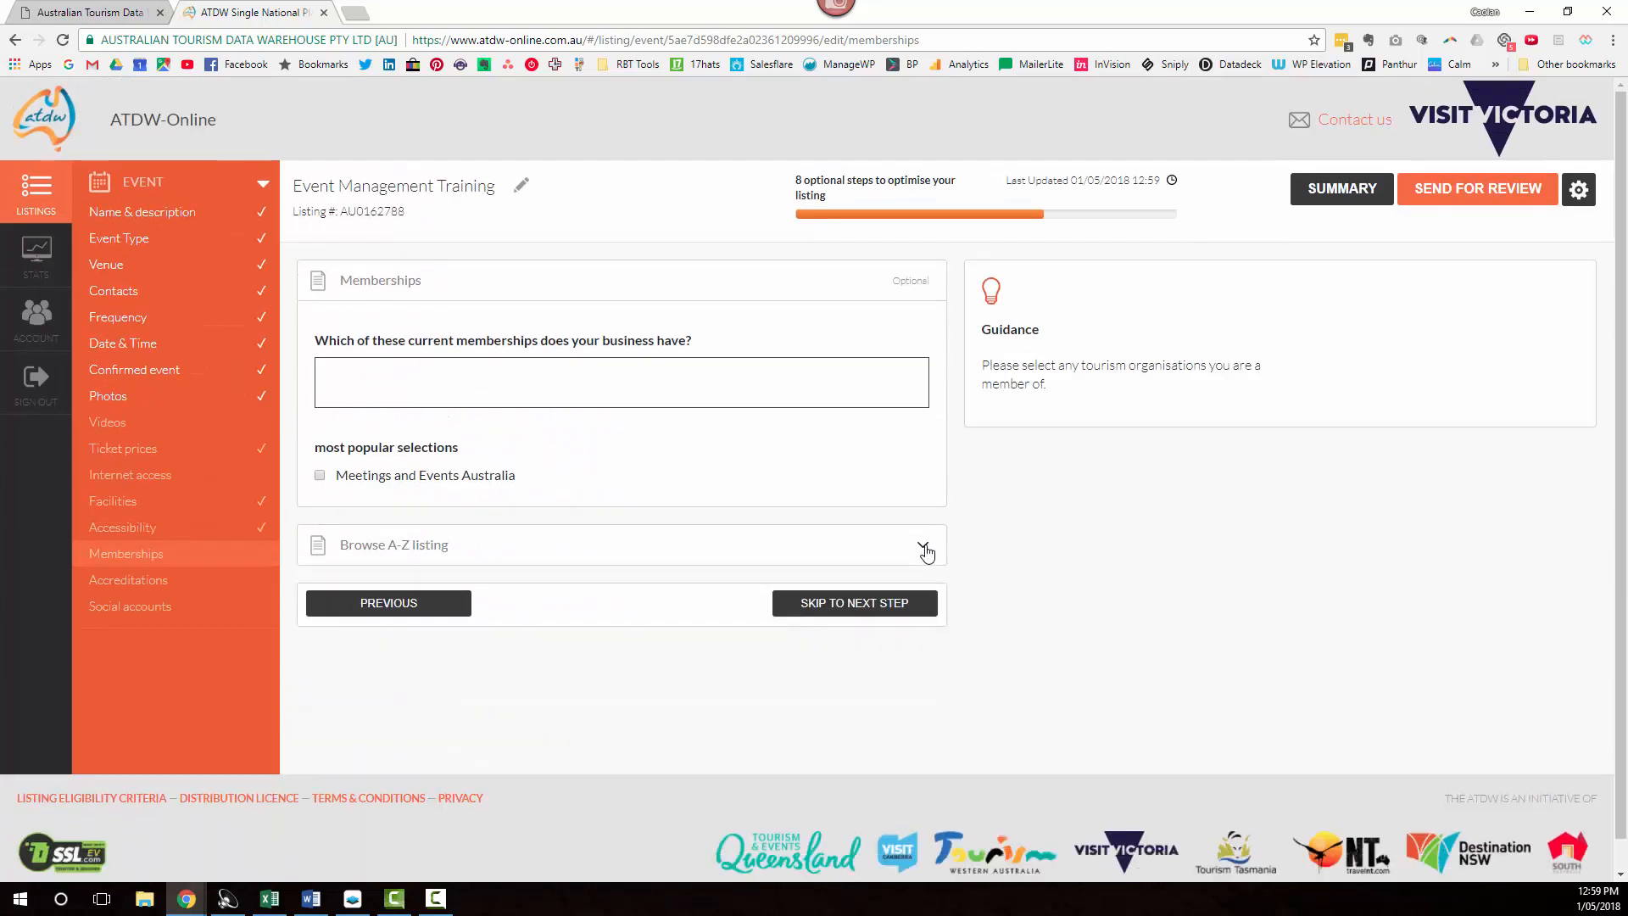
pyautogui.click(845, 606)
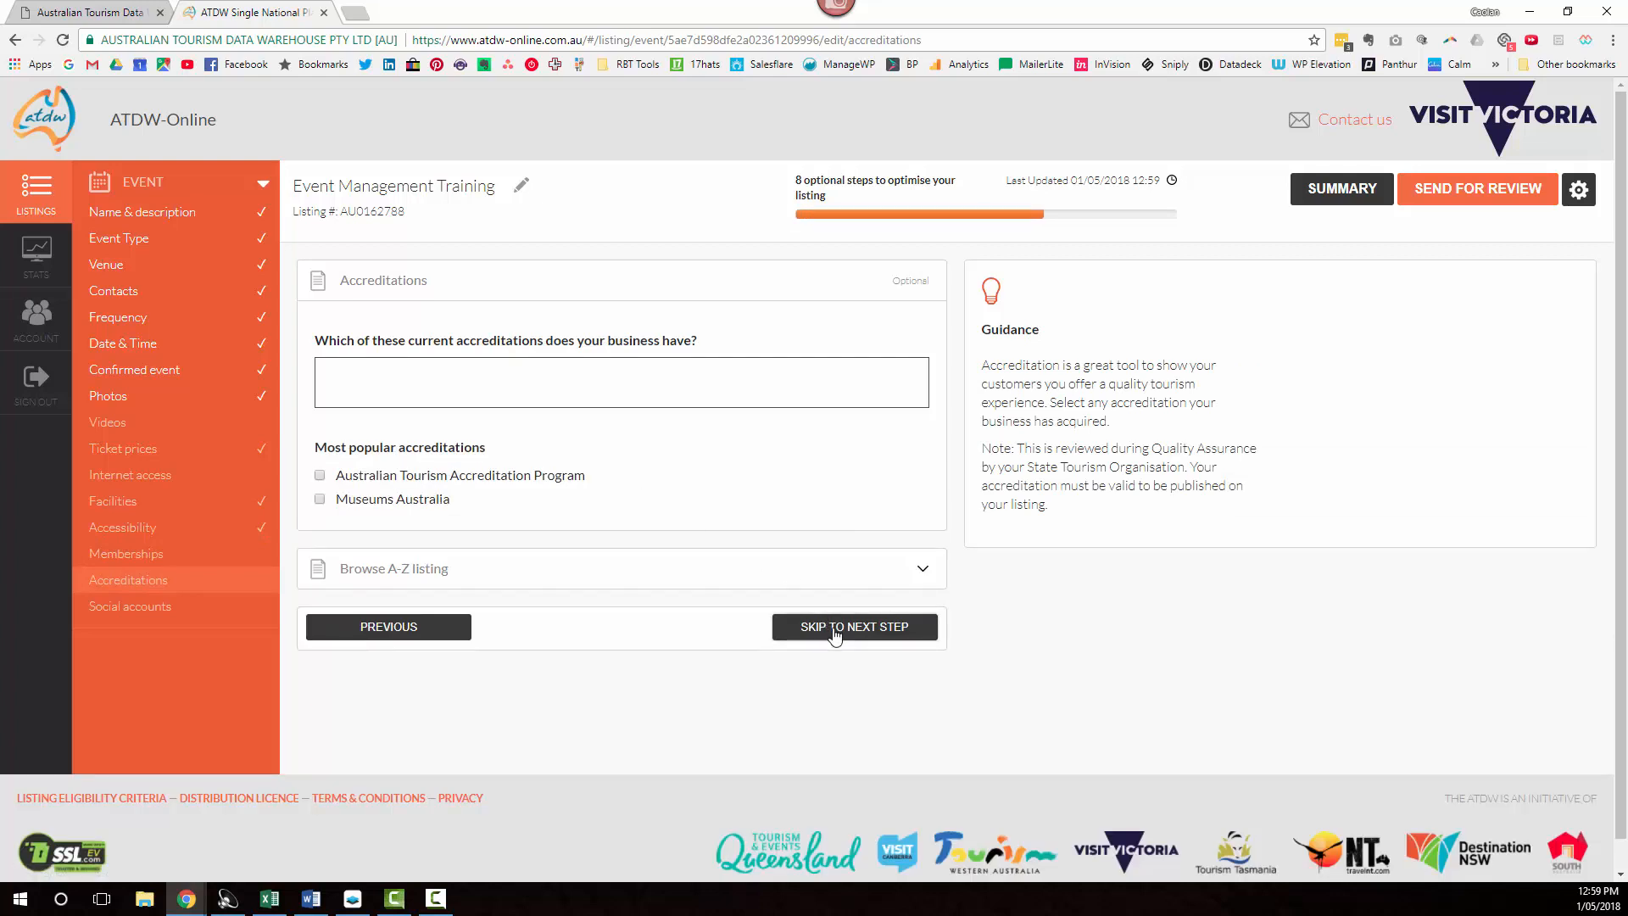
pyautogui.click(835, 629)
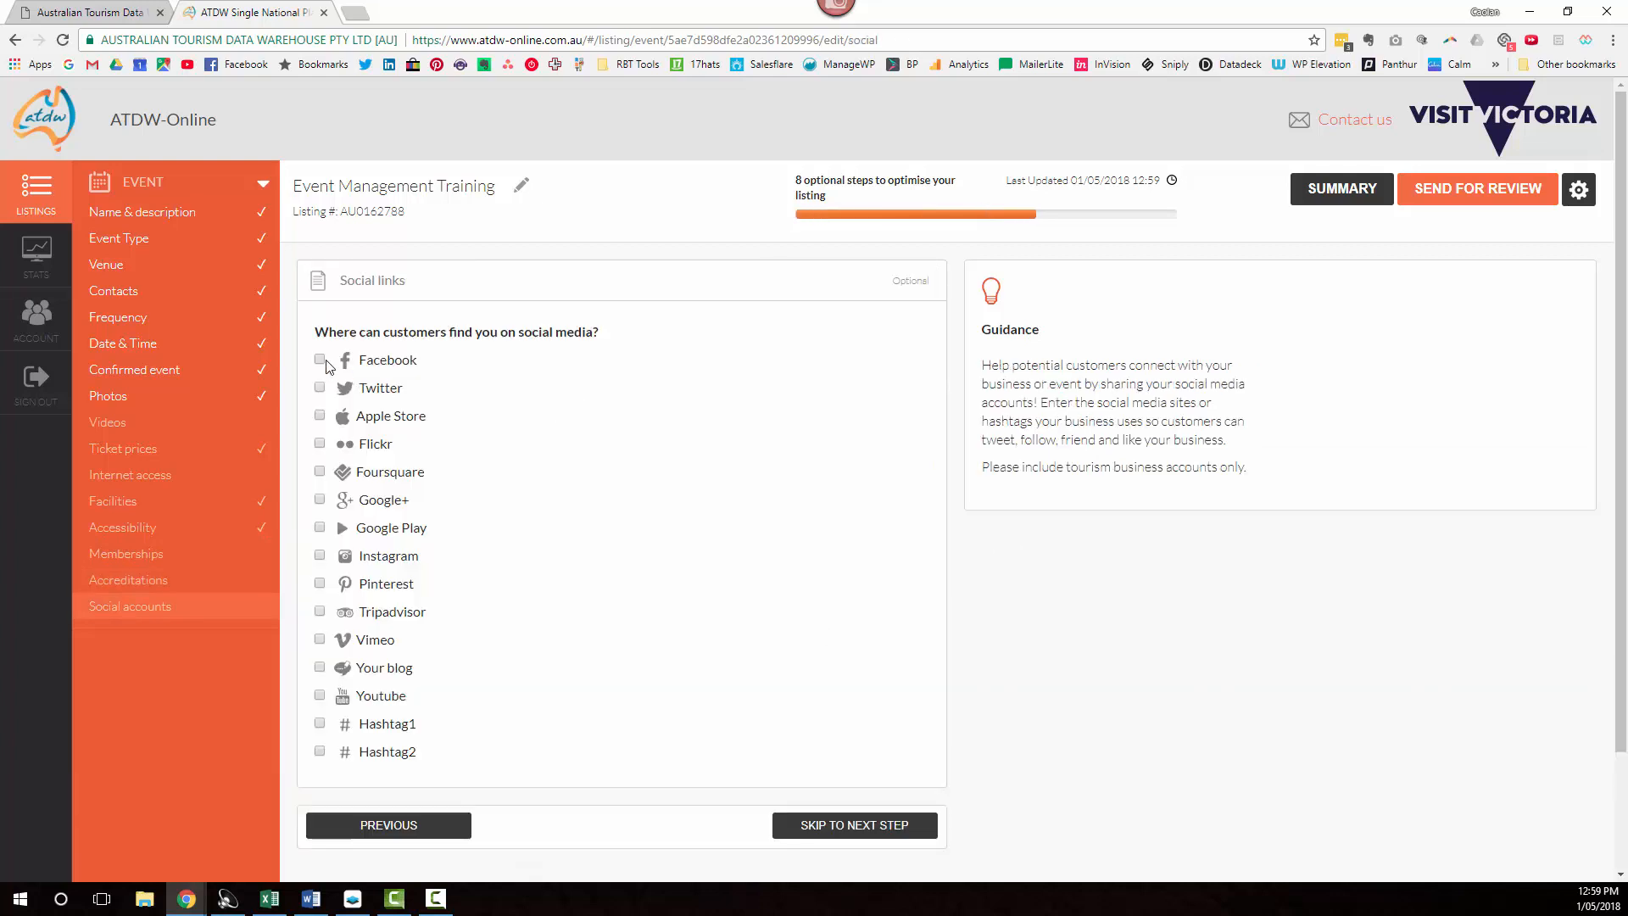
pyautogui.click(327, 365)
pyautogui.click(411, 409)
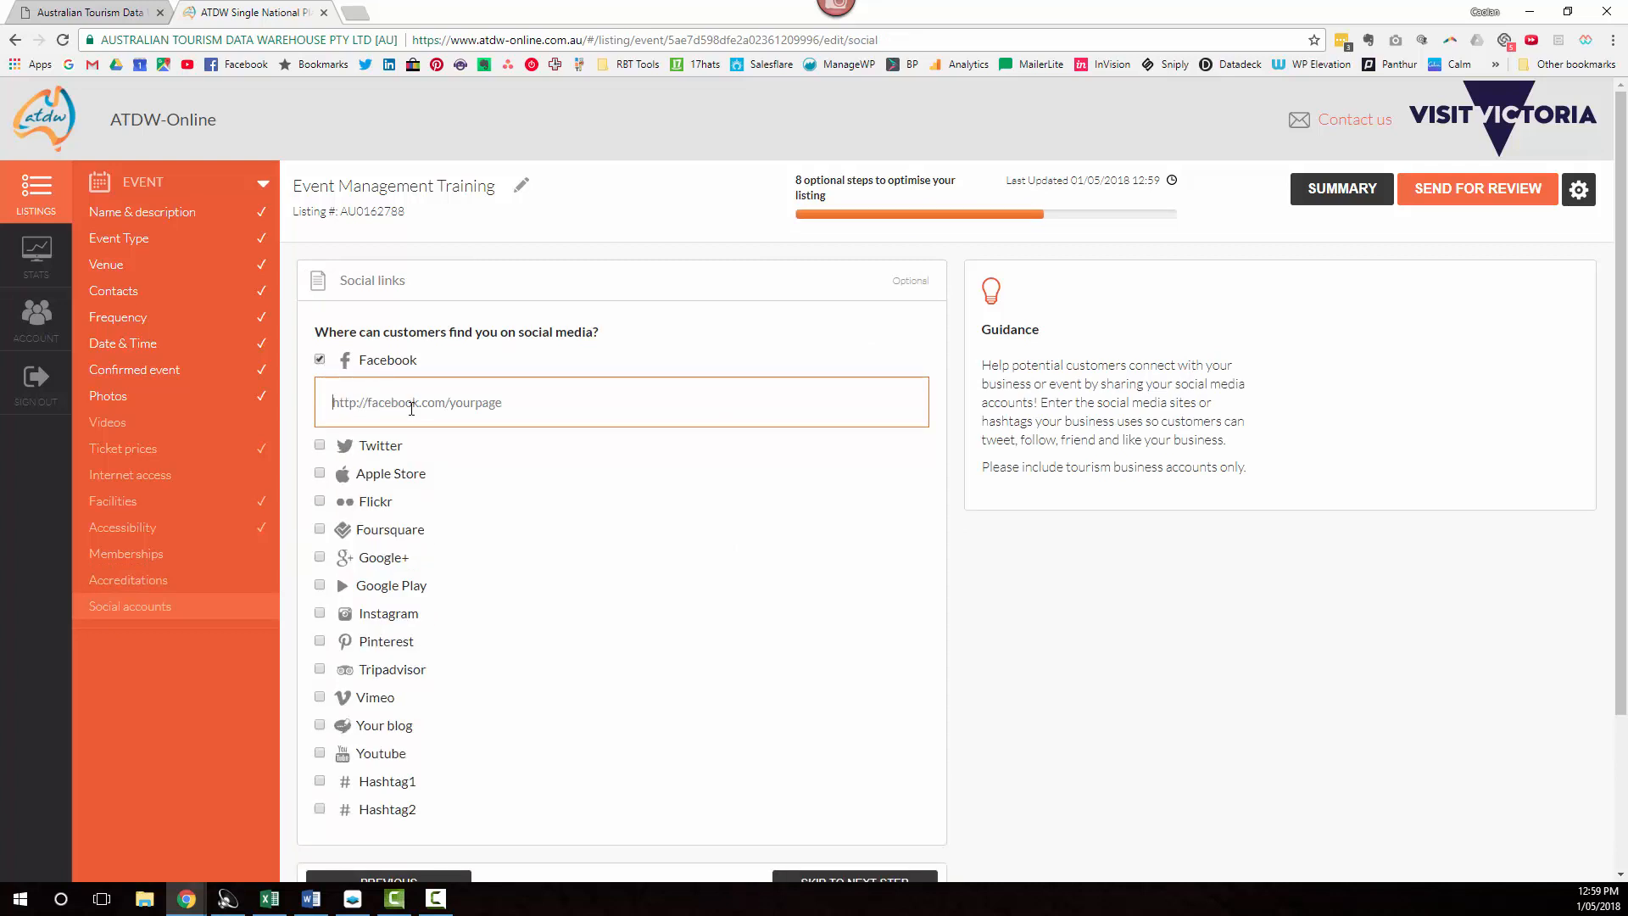
pyautogui.write('http://facebook.com/yourpage')
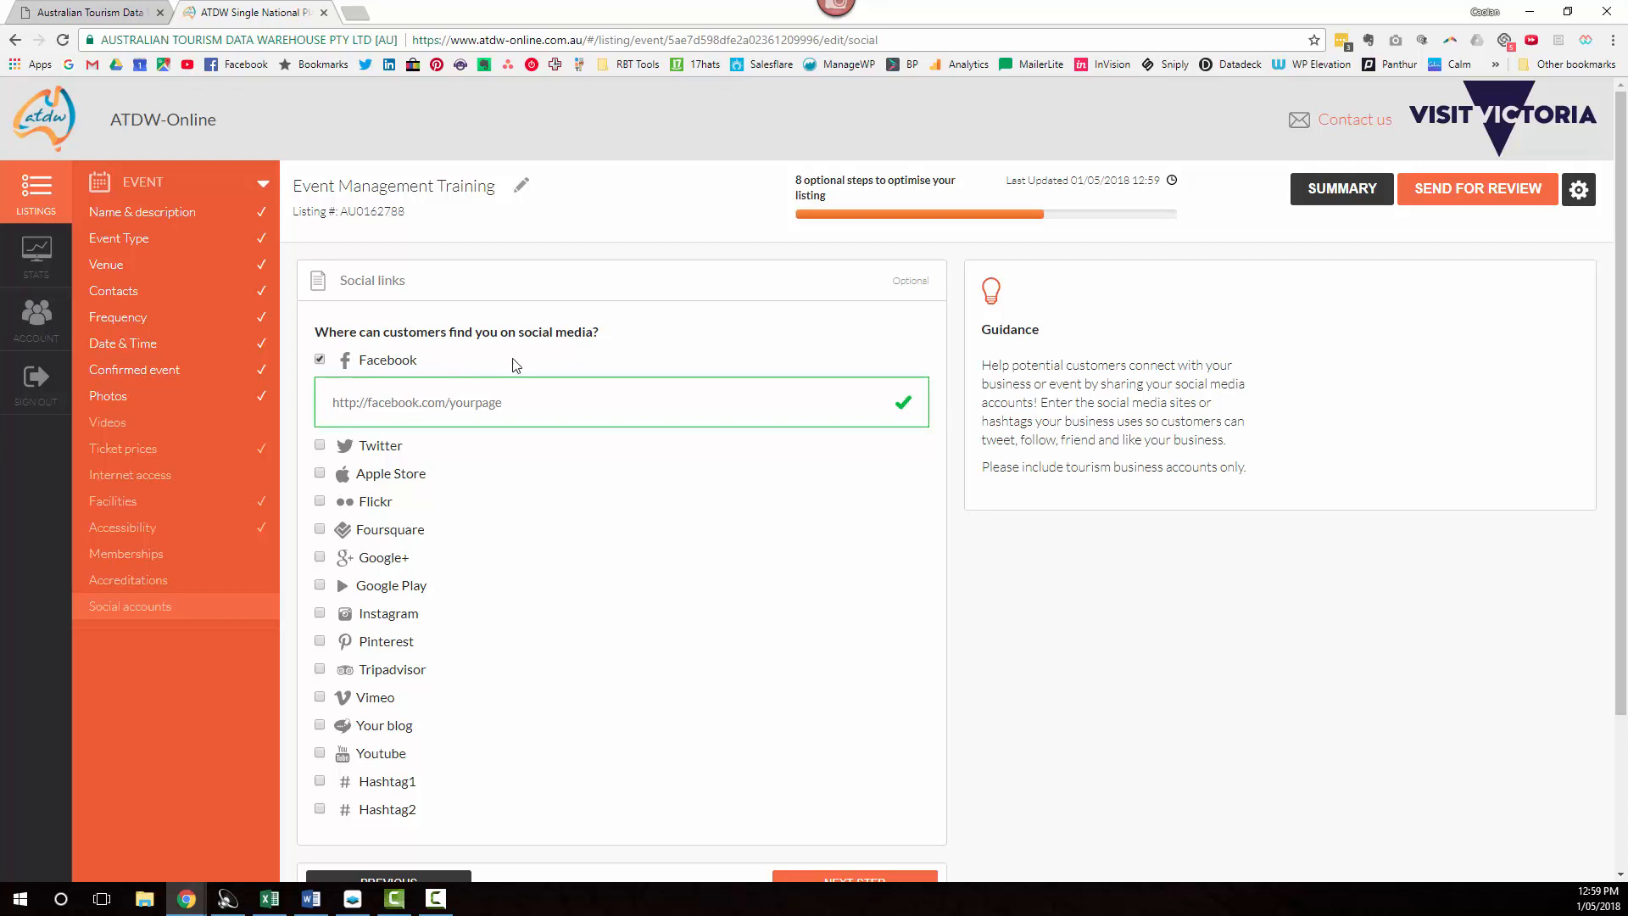
pyautogui.click(319, 360)
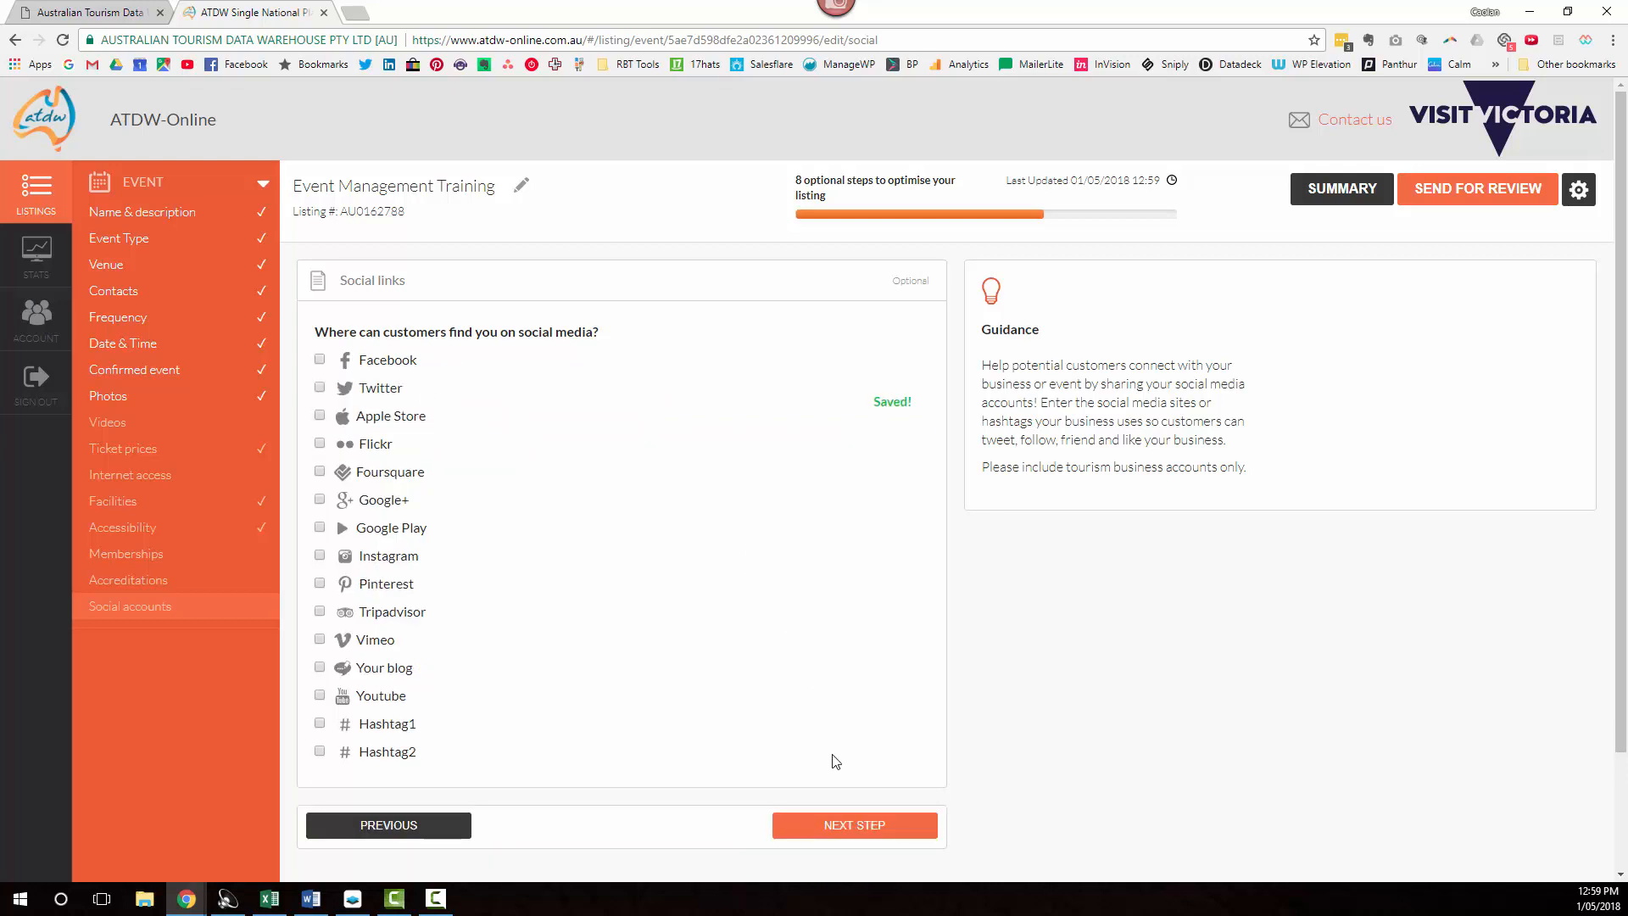
# Continue past social accounts to the listing summary and examine the venue, contacts, description, photos, ticket prices, dates and remaining sections.
pyautogui.click(835, 823)
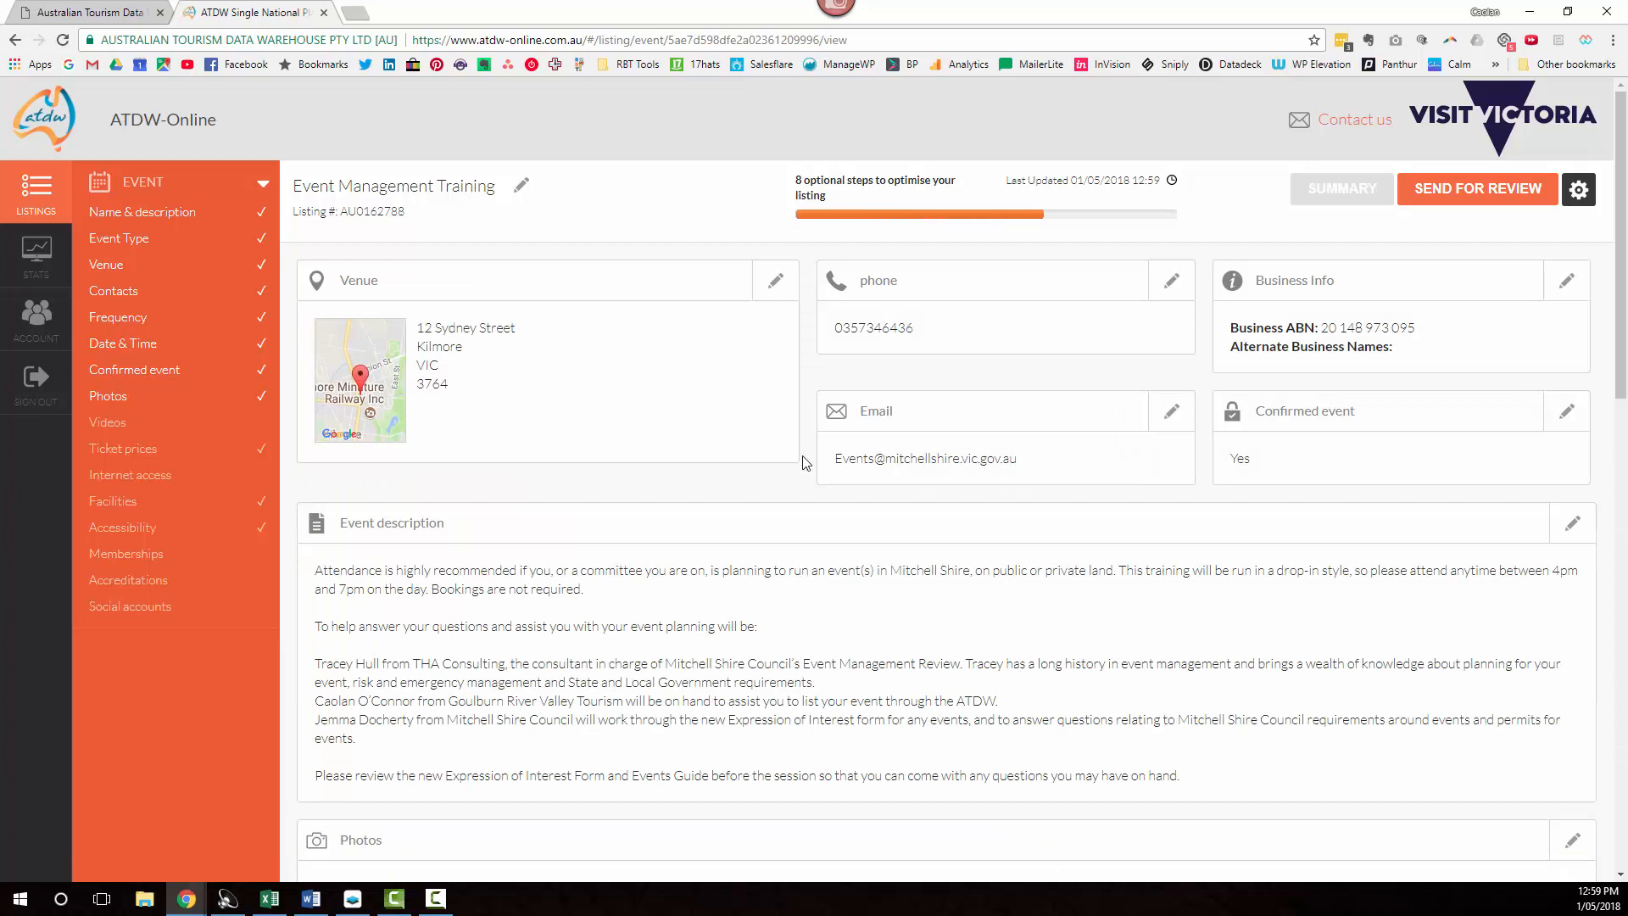
pyautogui.scroll(-8, 750, 458)
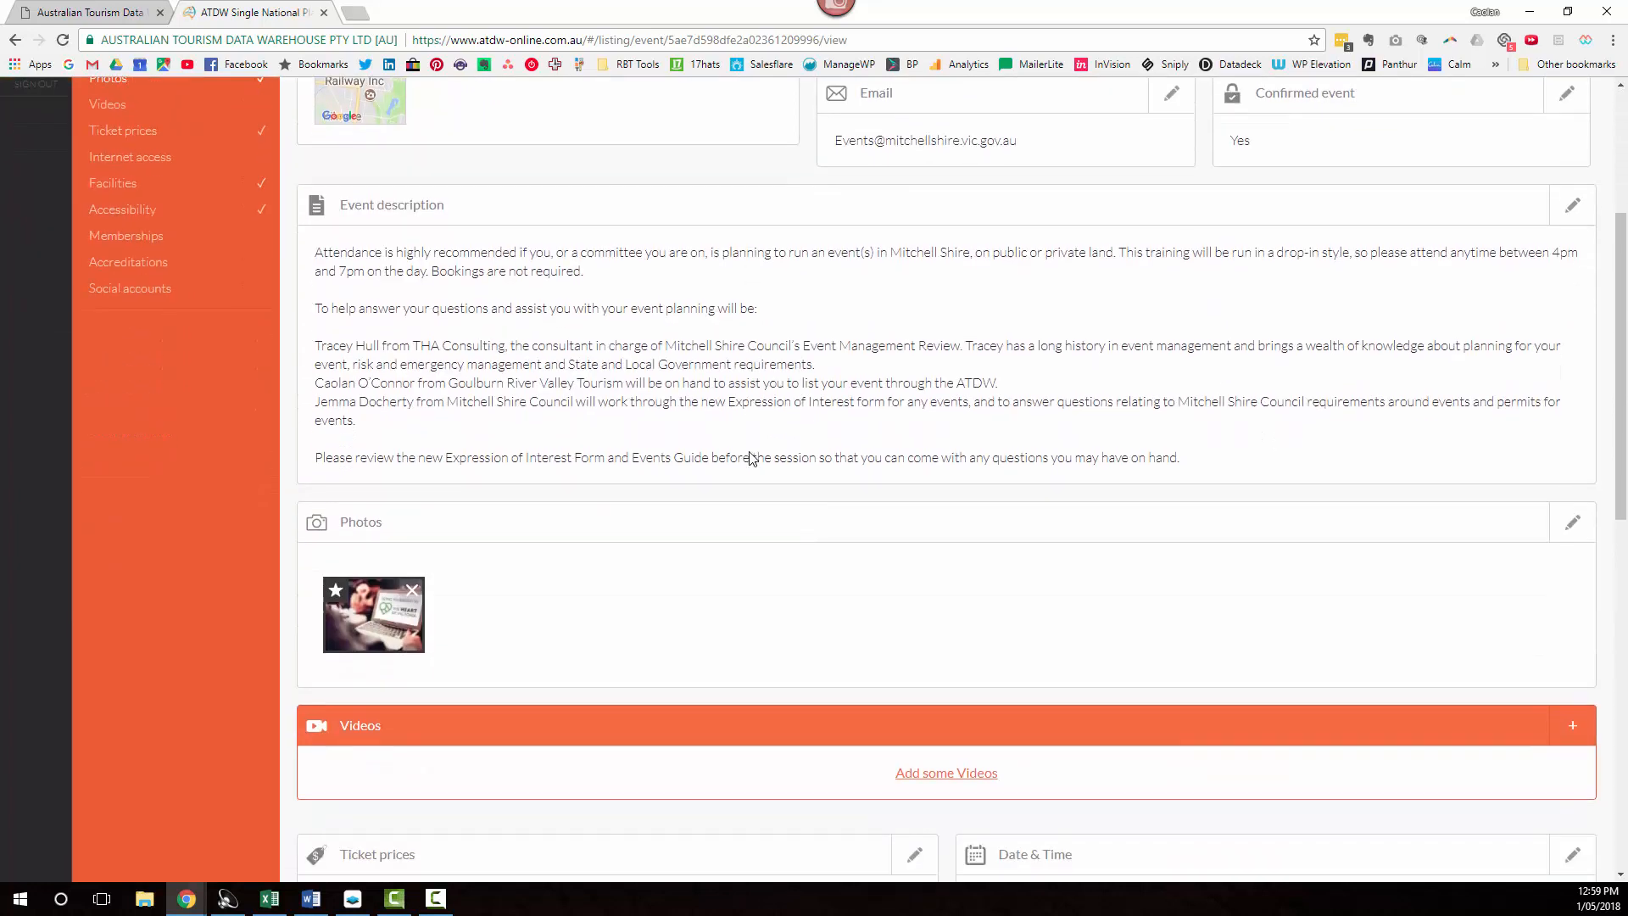
pyautogui.scroll(-6, 750, 459)
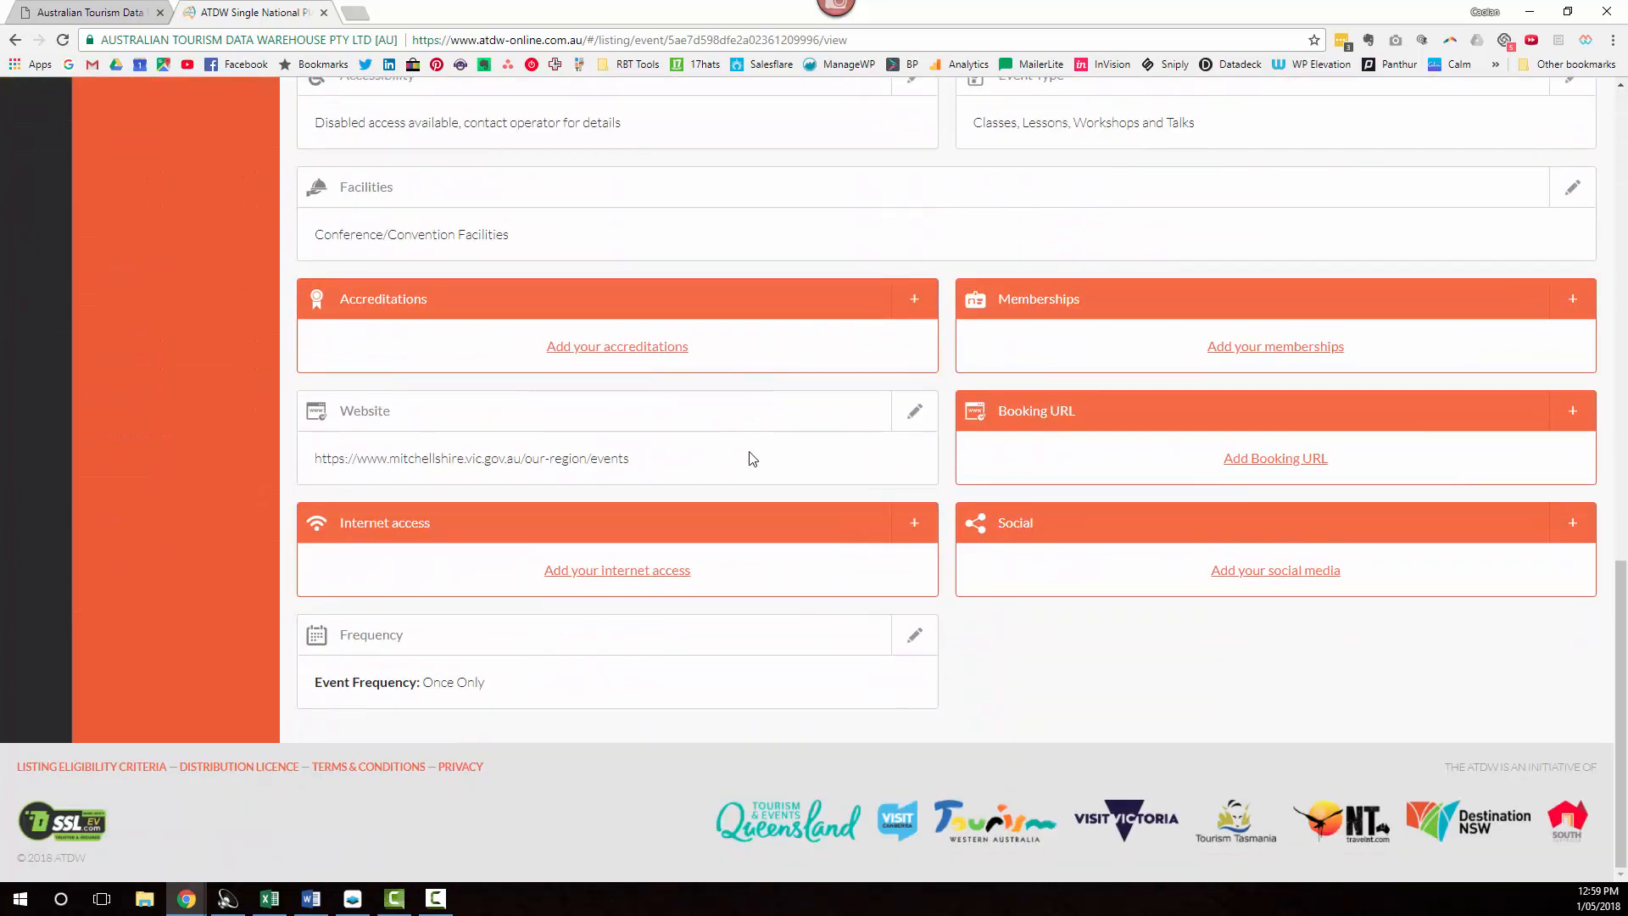
pyautogui.scroll(14, 855, 602)
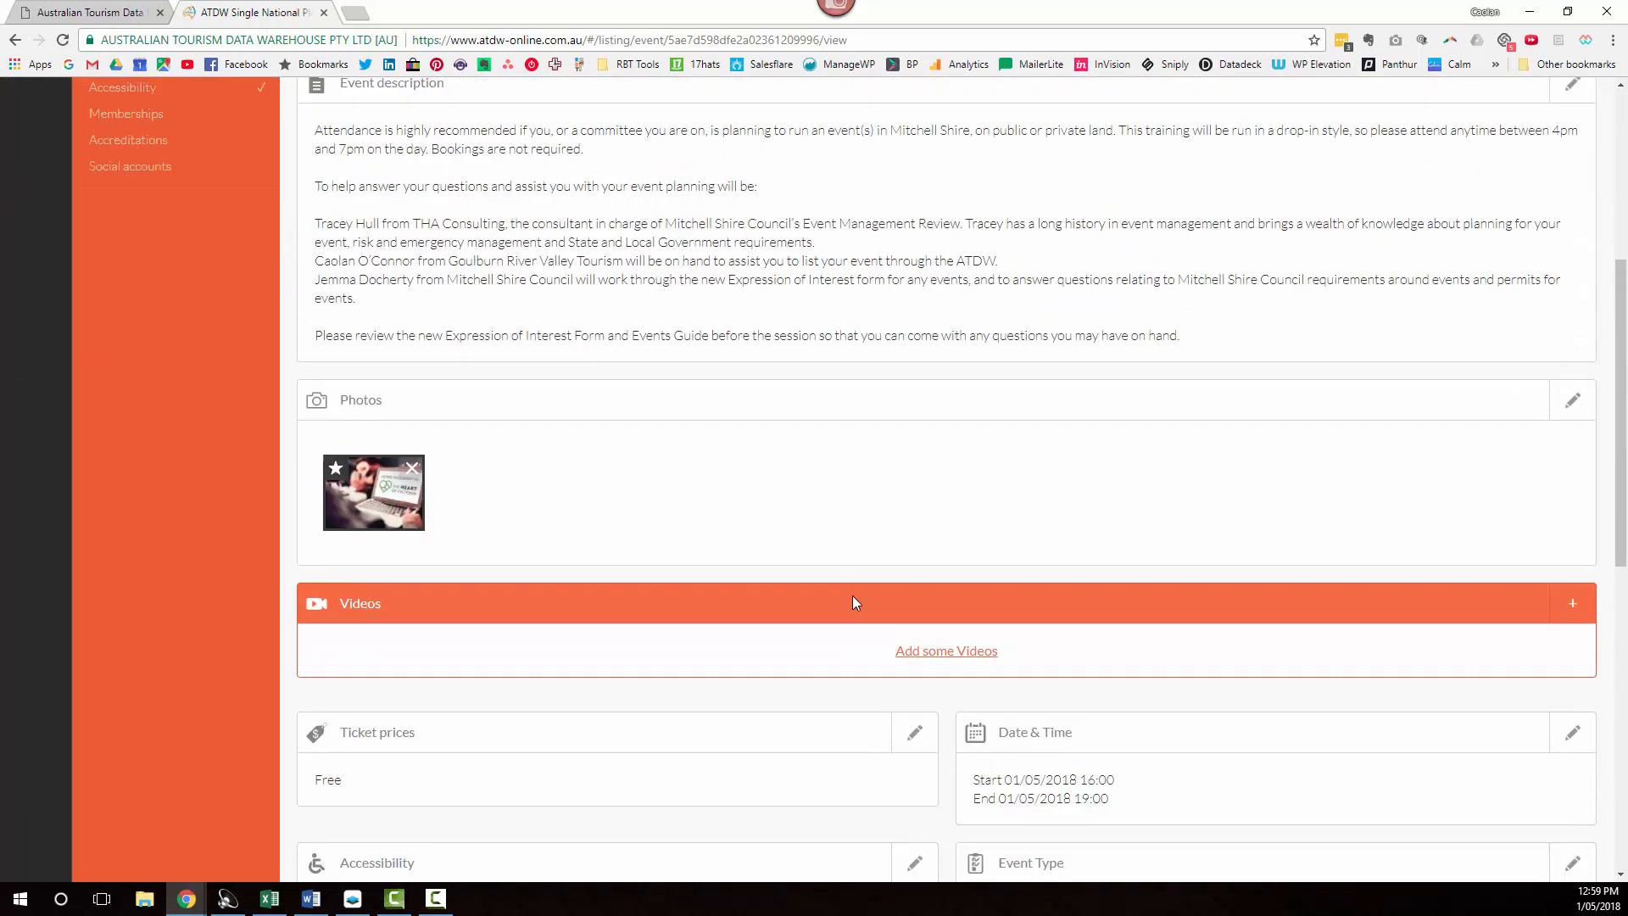
pyautogui.scroll(1, 854, 596)
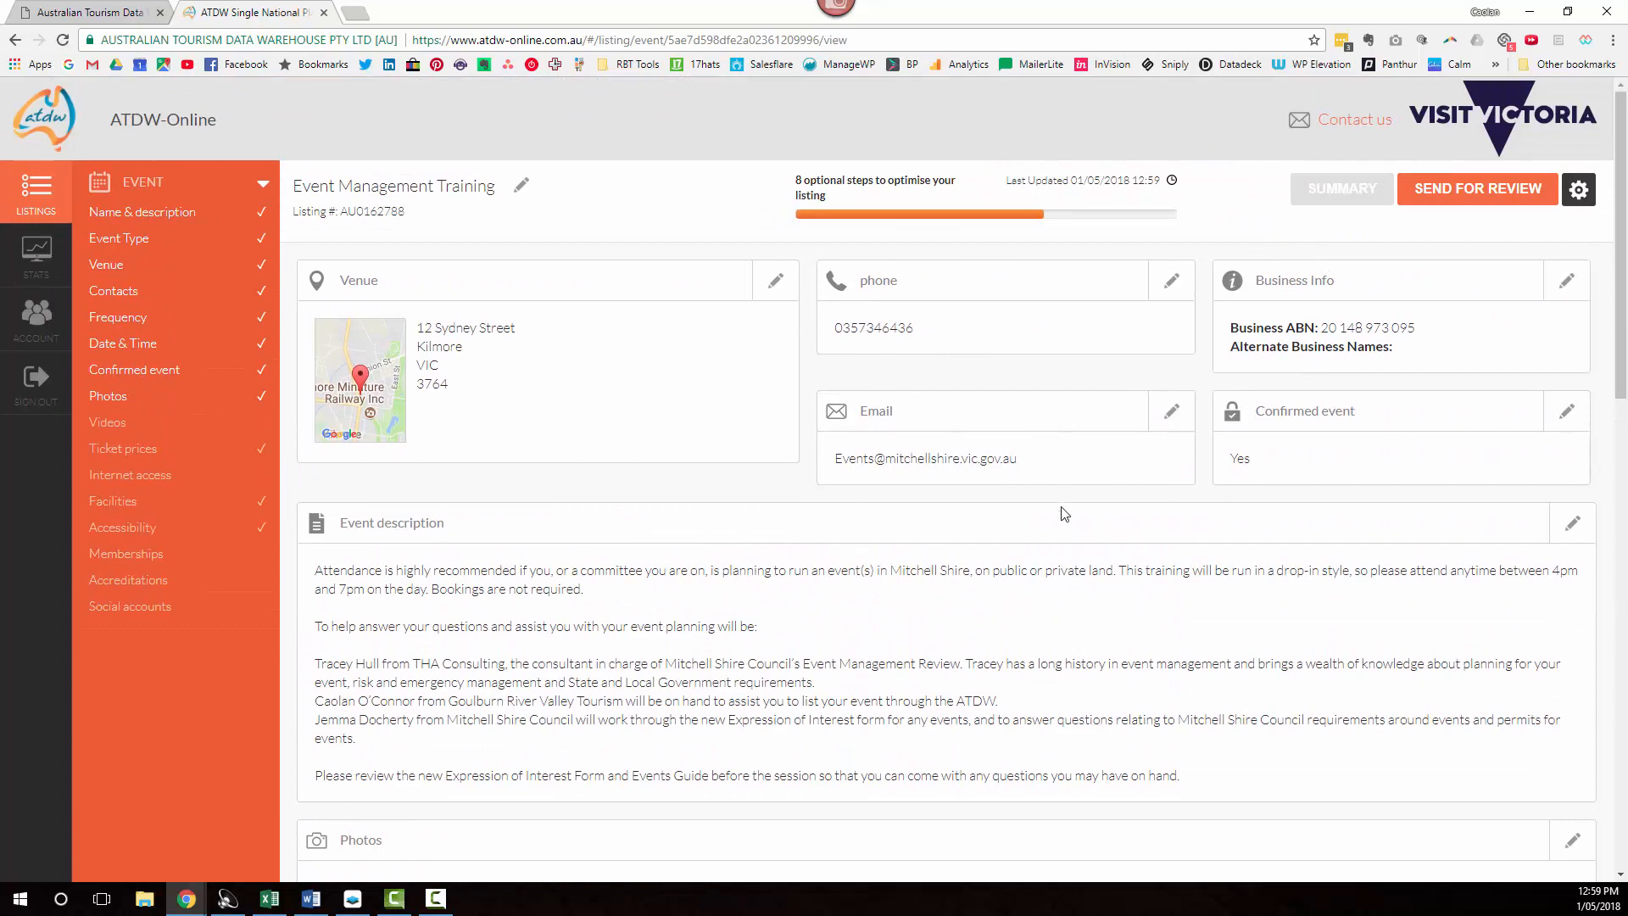
pyautogui.scroll(-3, 1059, 516)
pyautogui.scroll(-9, 1058, 515)
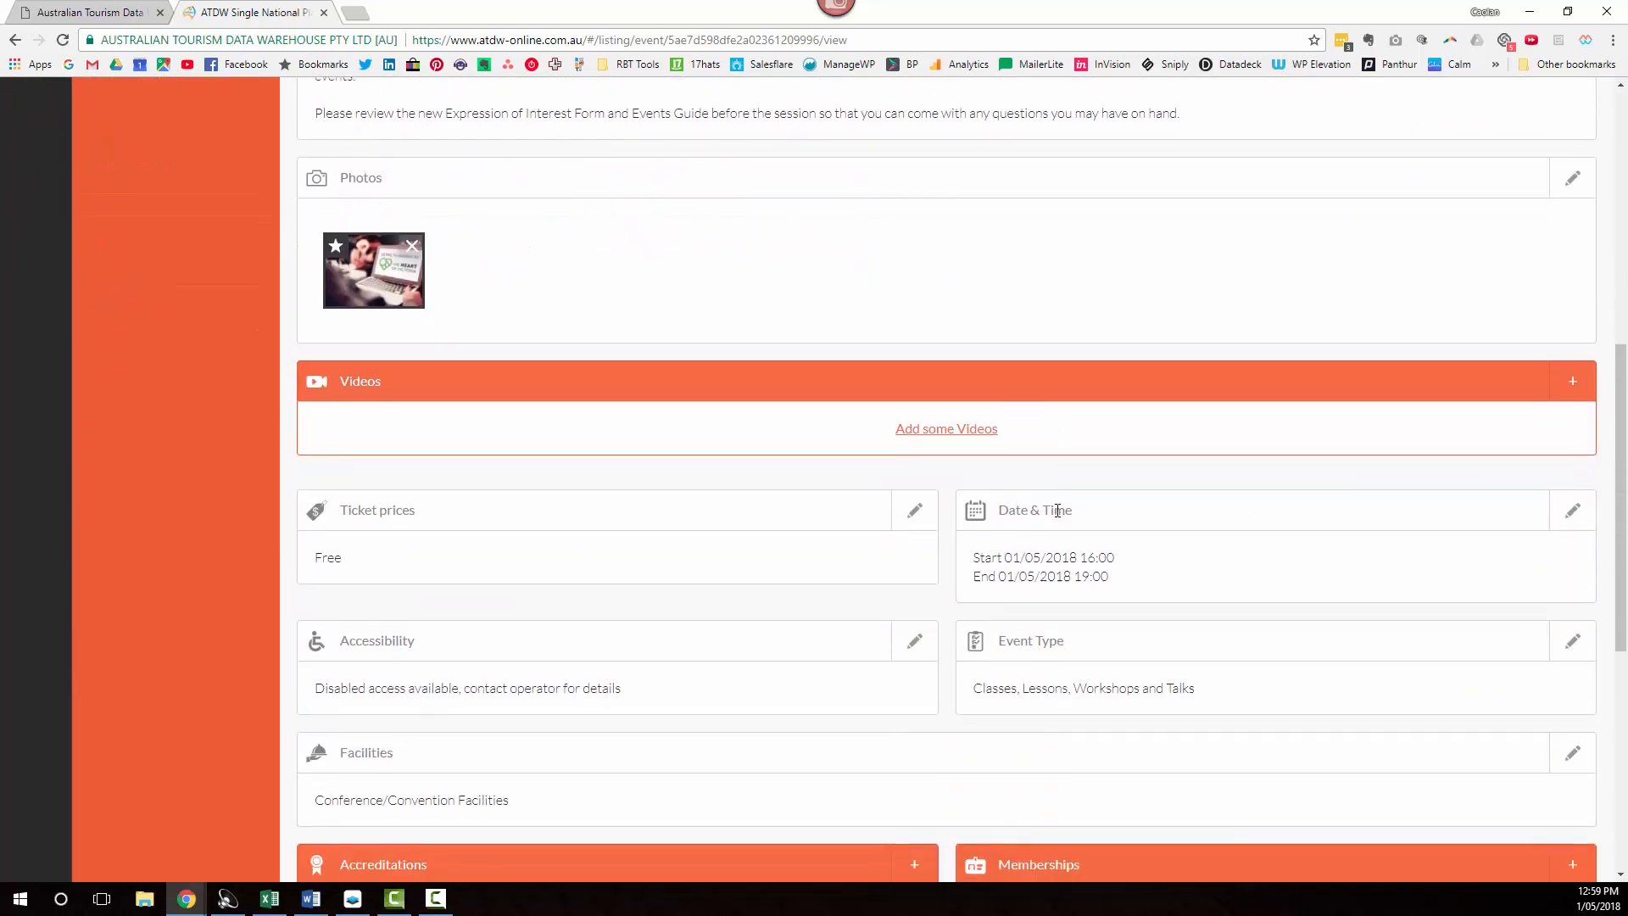
pyautogui.scroll(-3, 1059, 516)
# Send the completed Event Management Training listing for review.
pyautogui.scroll(15, 1054, 513)
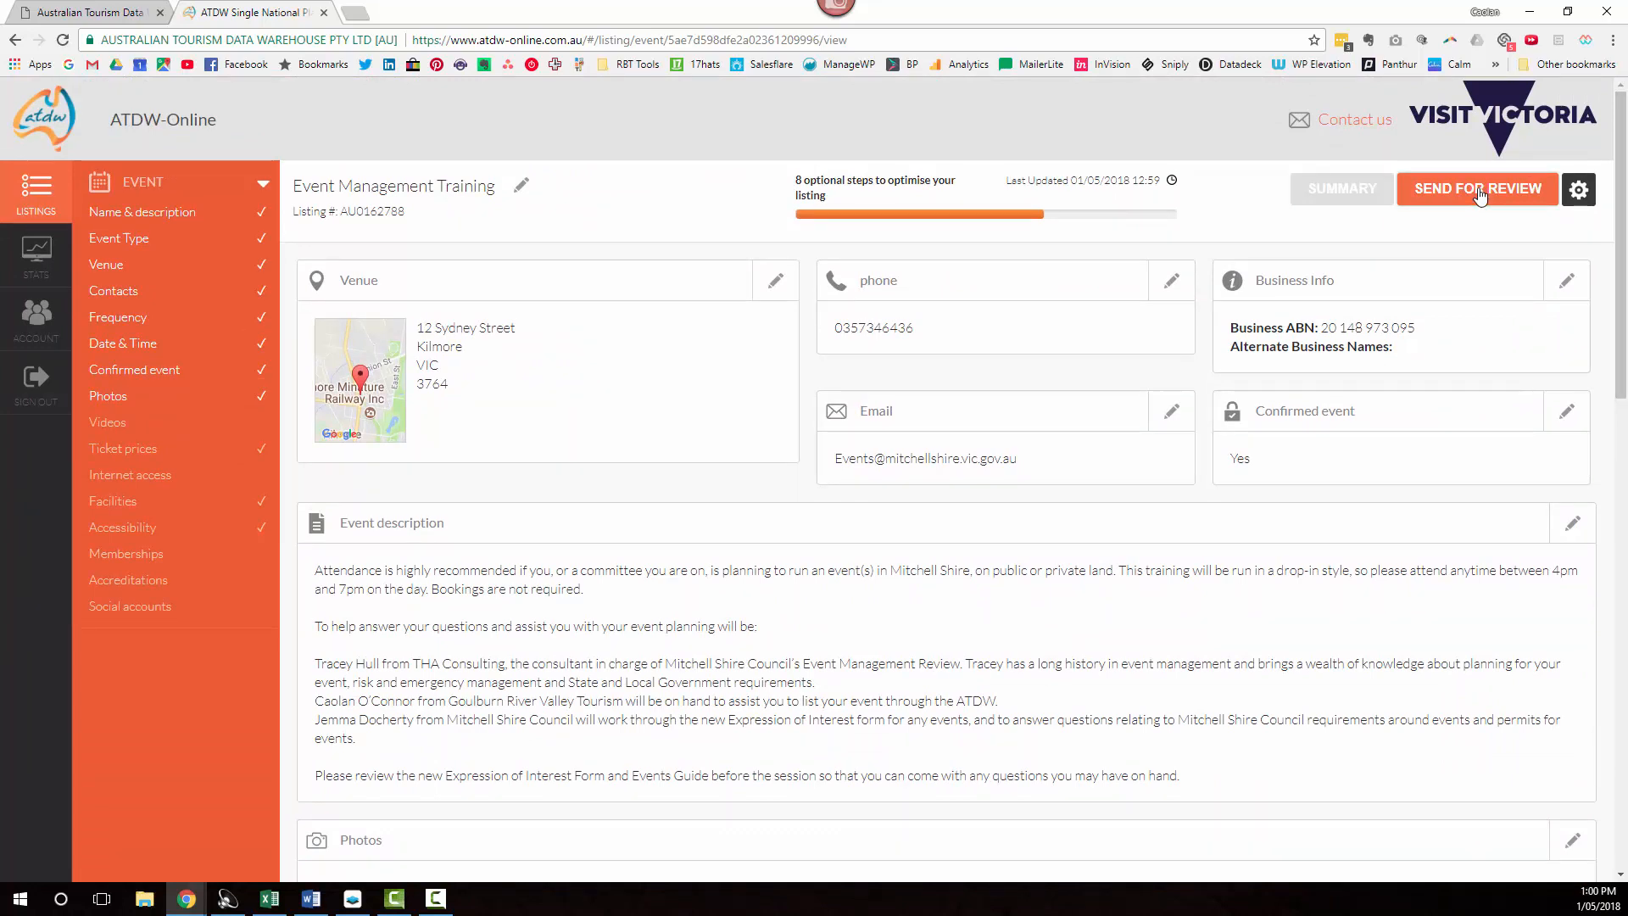
pyautogui.click(1479, 196)
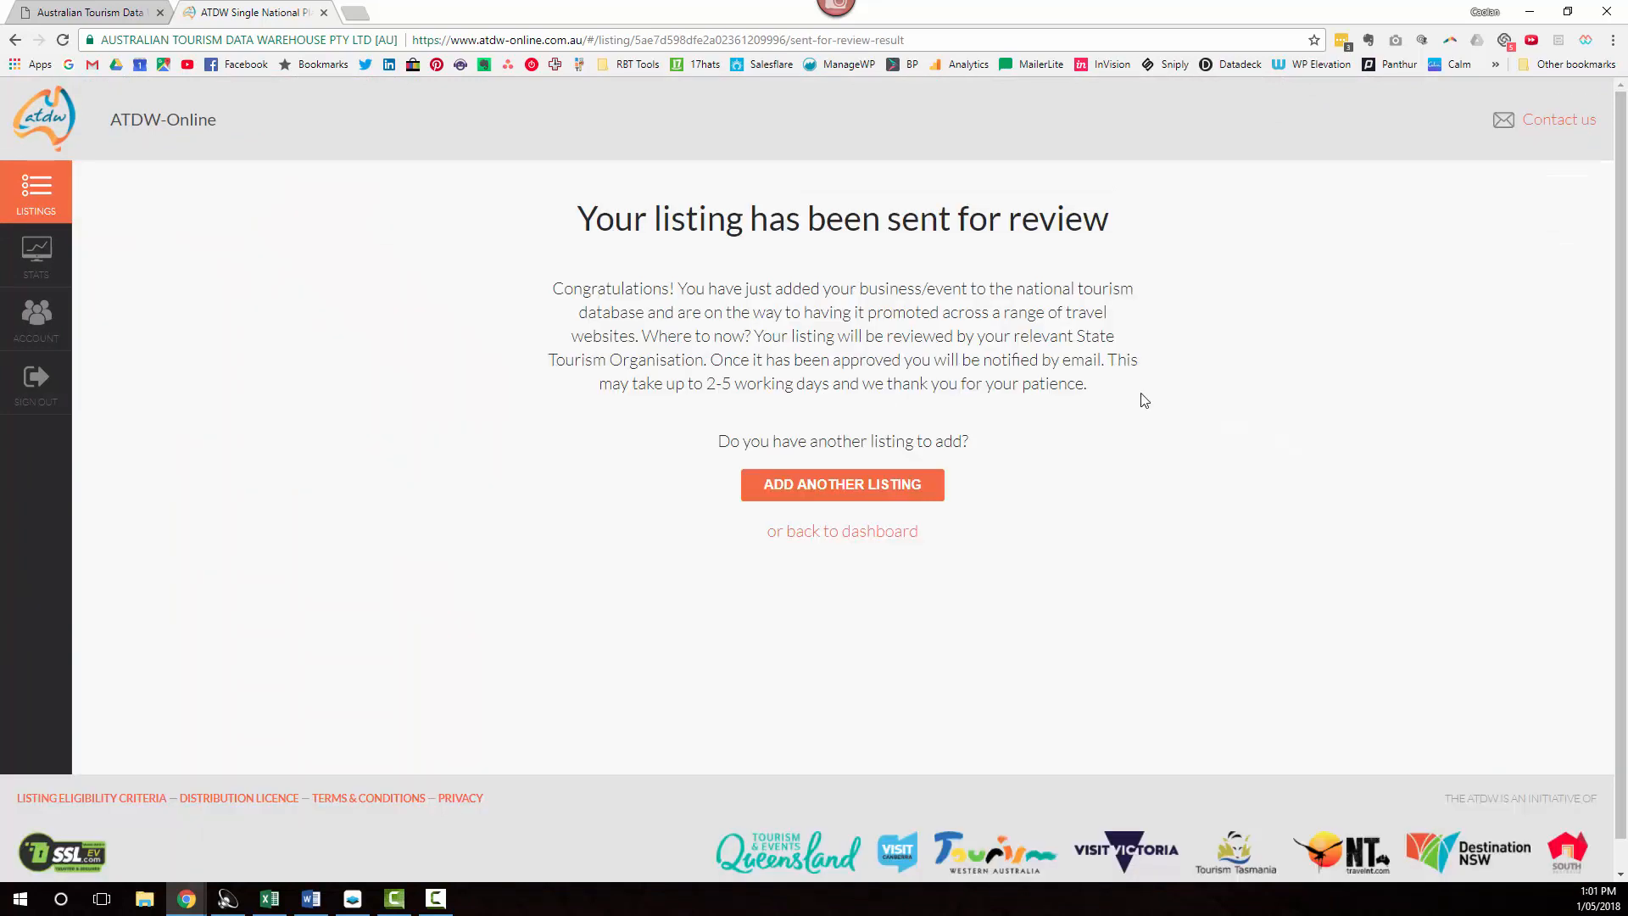